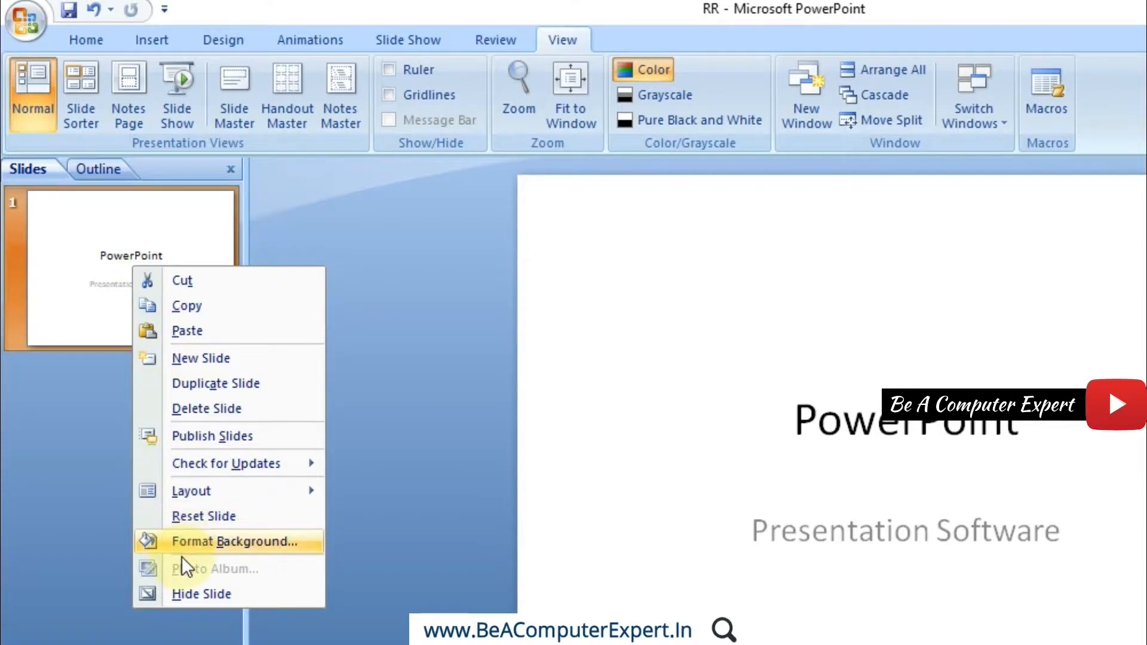
Step: Add a new Title and Content slide after the title slide and activate its title and text placeholders
left_click(94, 41)
left_click(94, 43)
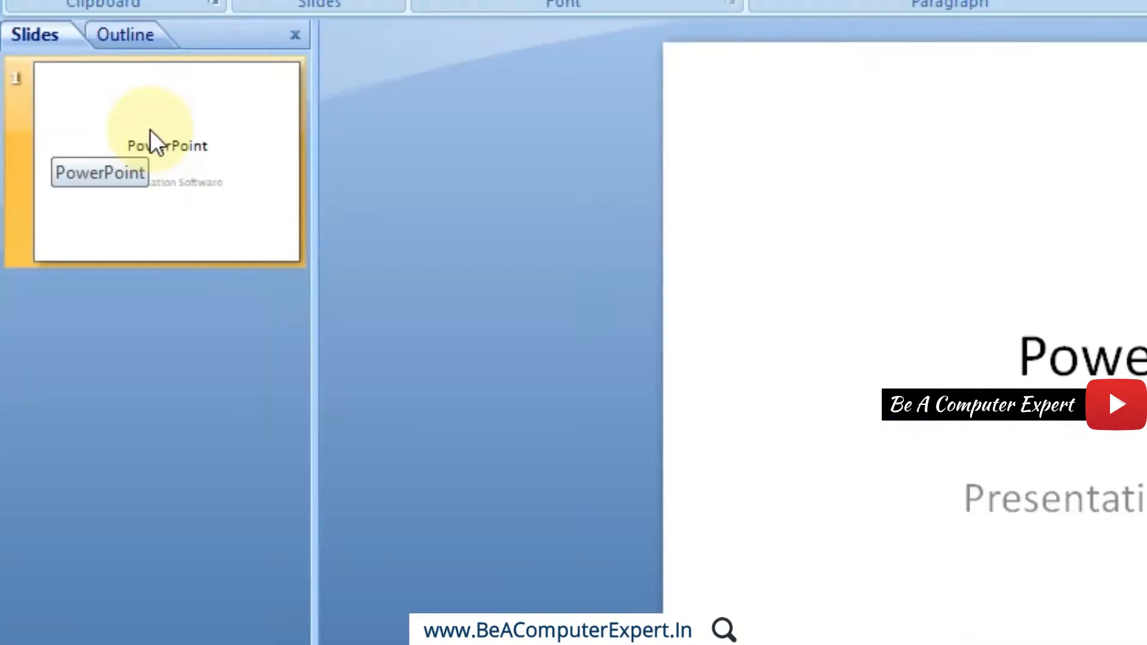
right_click(209, 438)
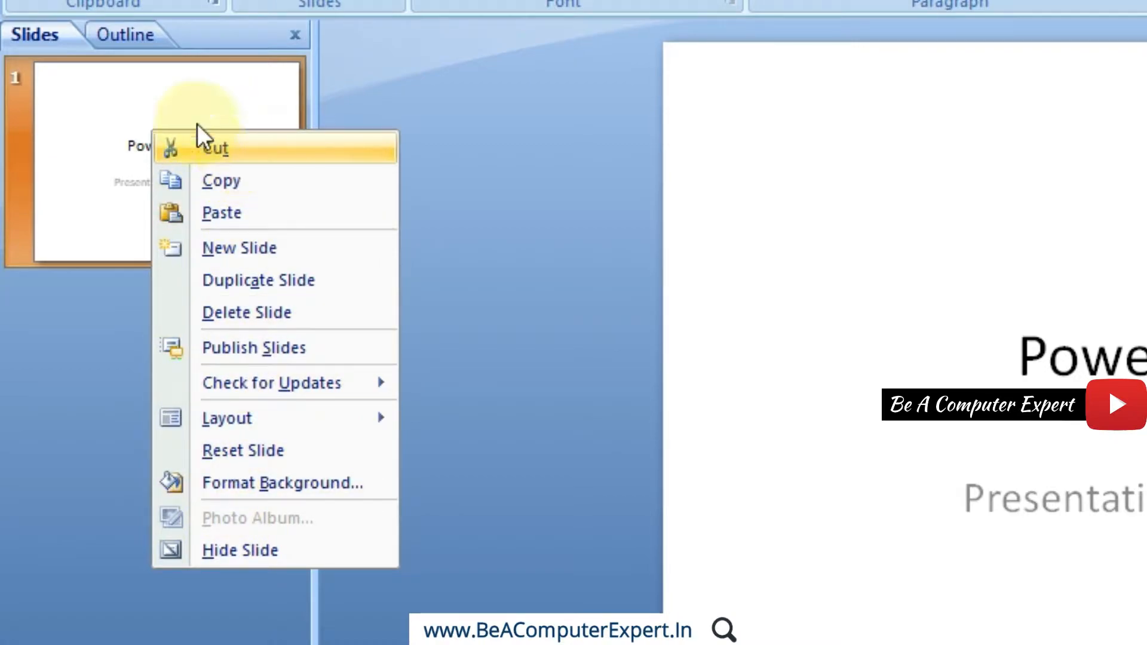
left_click(52, 34)
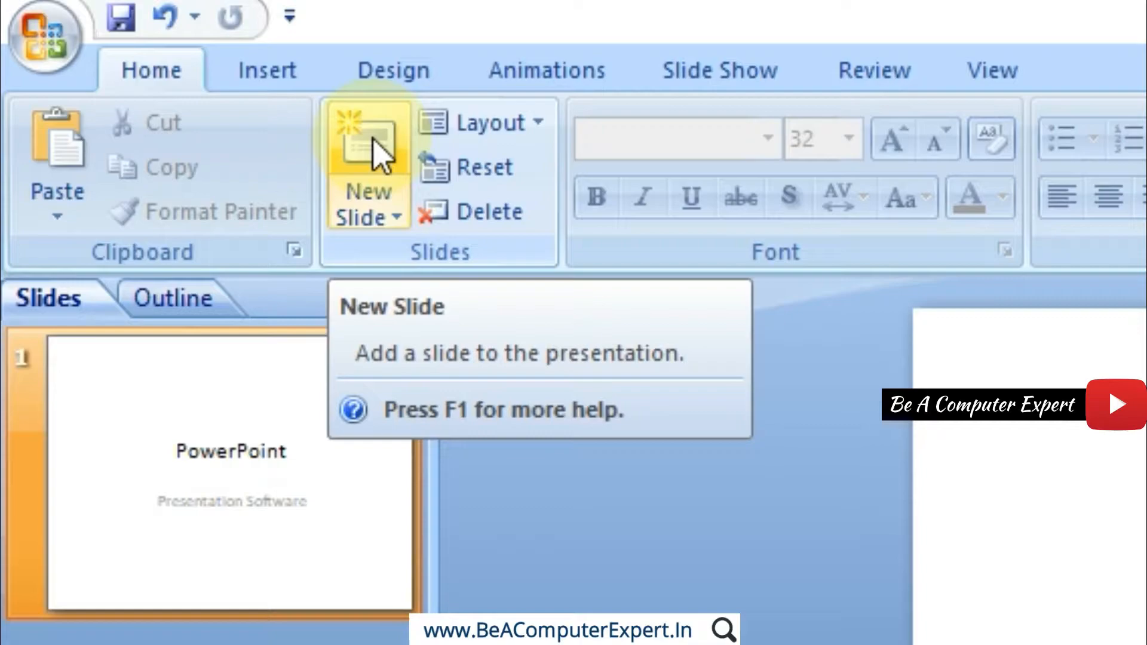
left_click(375, 154)
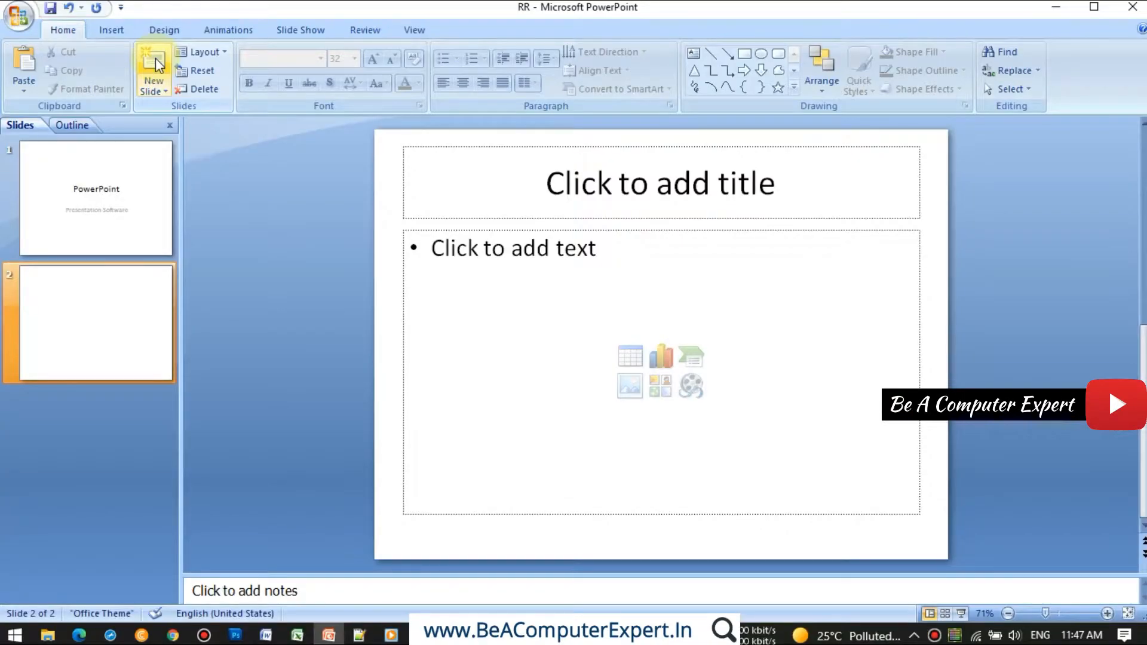
left_click(148, 301)
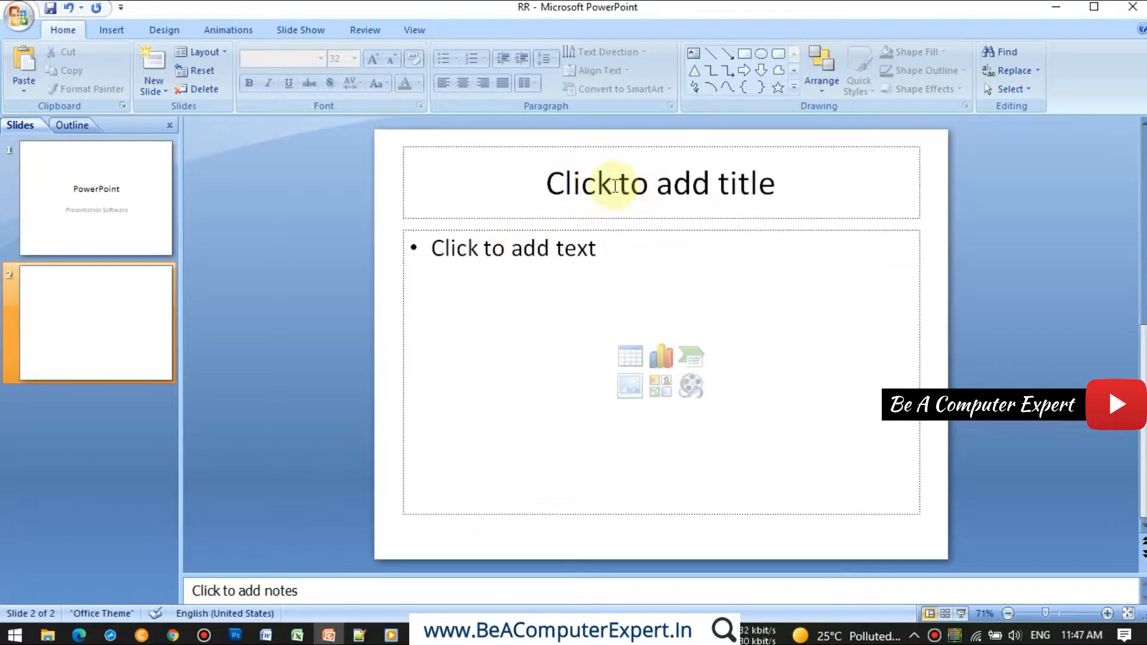
left_click(642, 183)
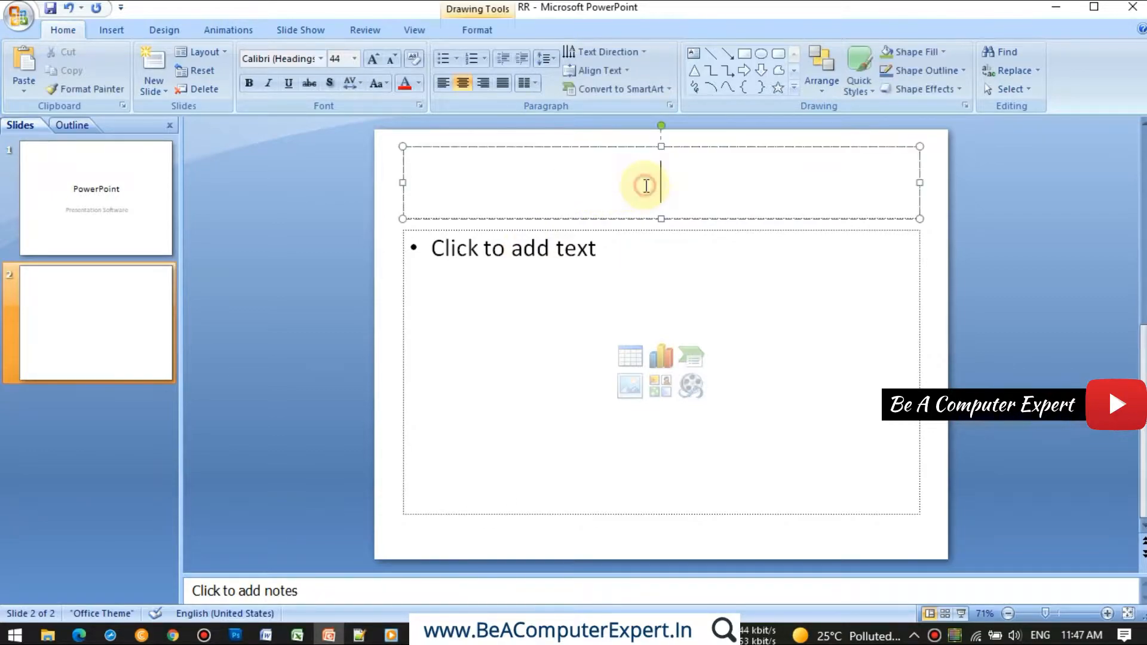
left_click(451, 266)
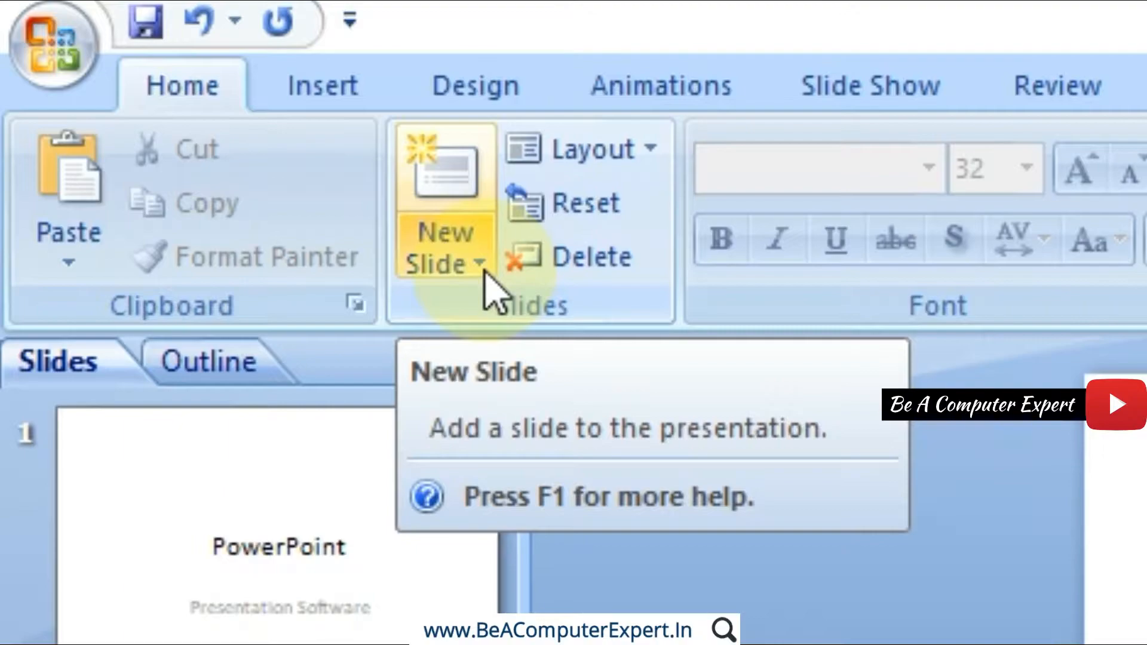
Step: Add a third slide that uses the Two Content layout
left_click(485, 271)
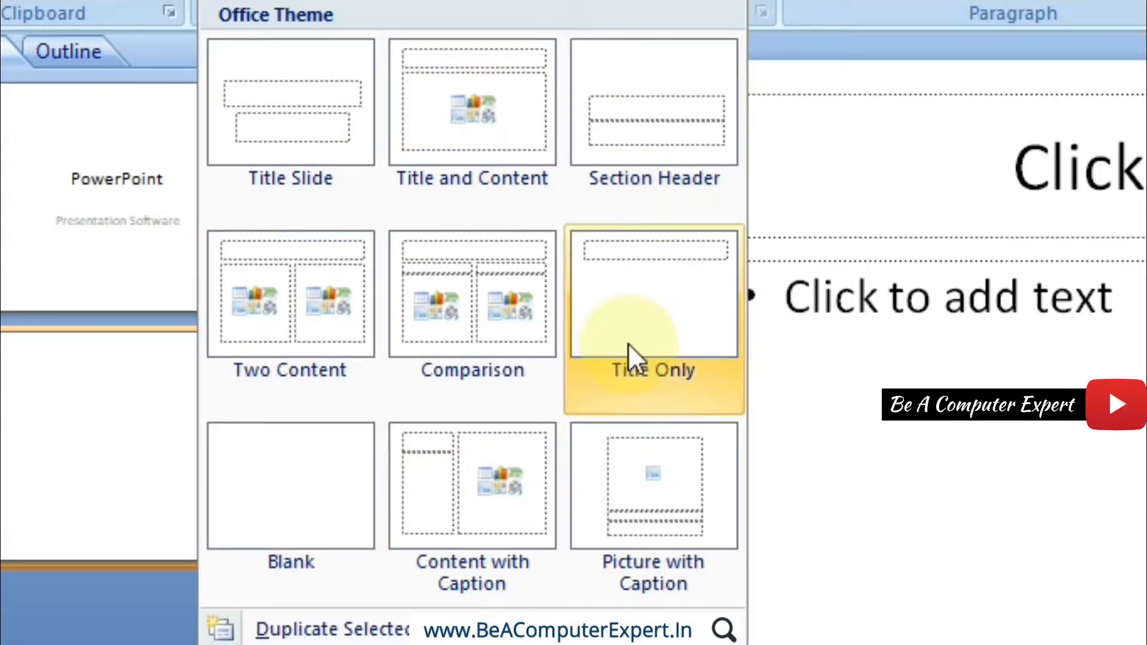
left_click(313, 303)
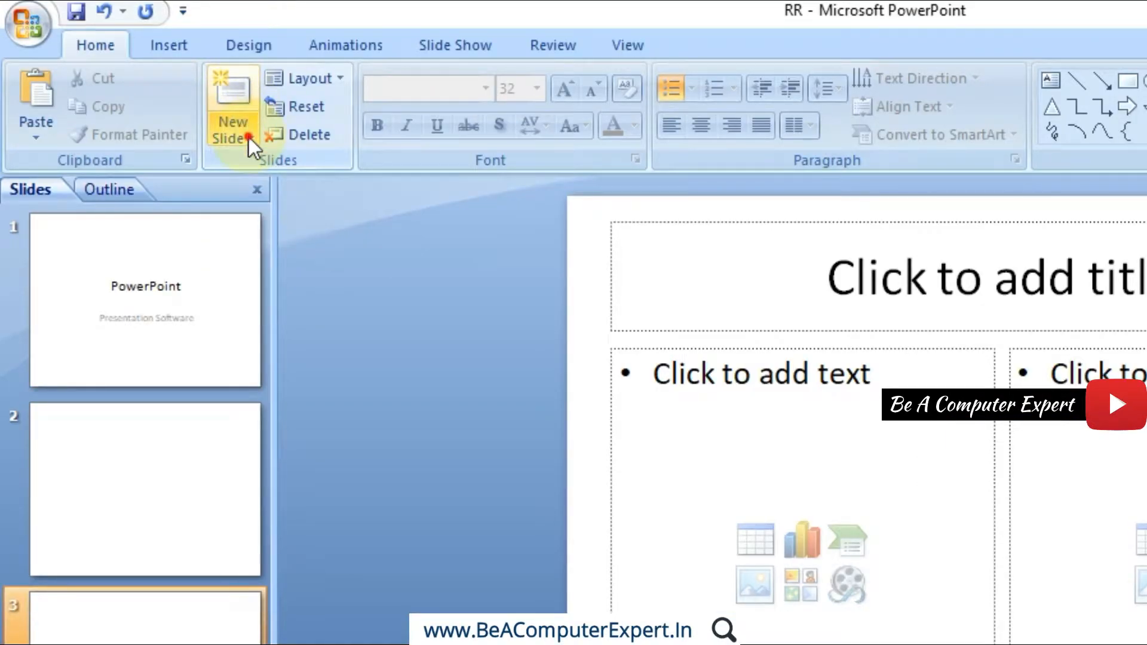
left_click(249, 138)
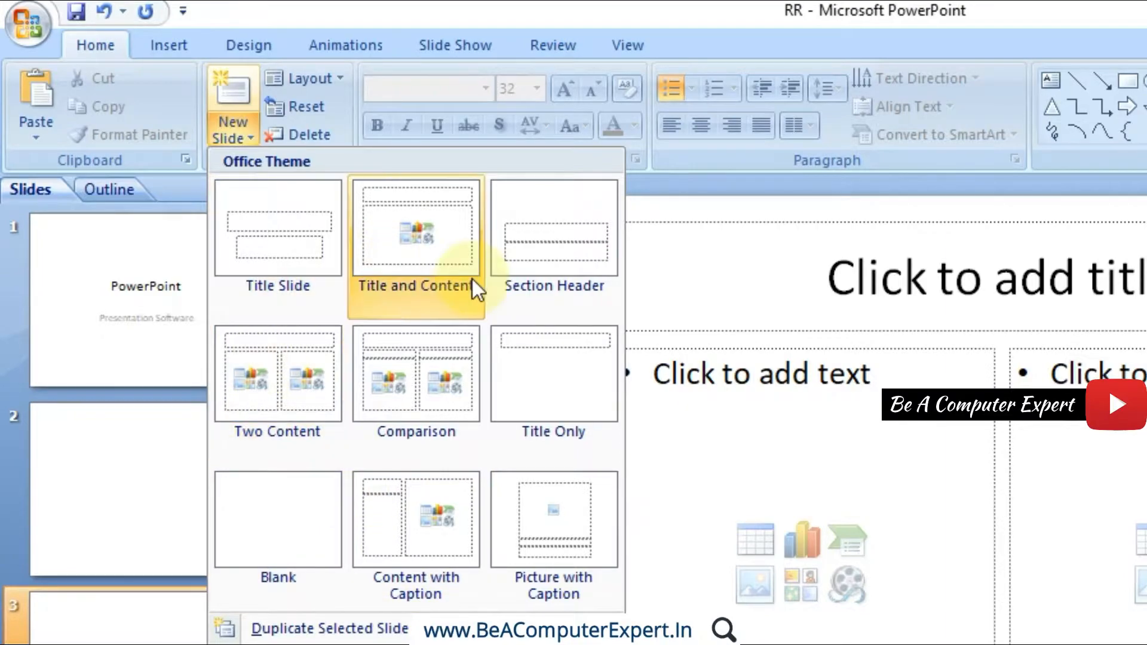
left_click(83, 478)
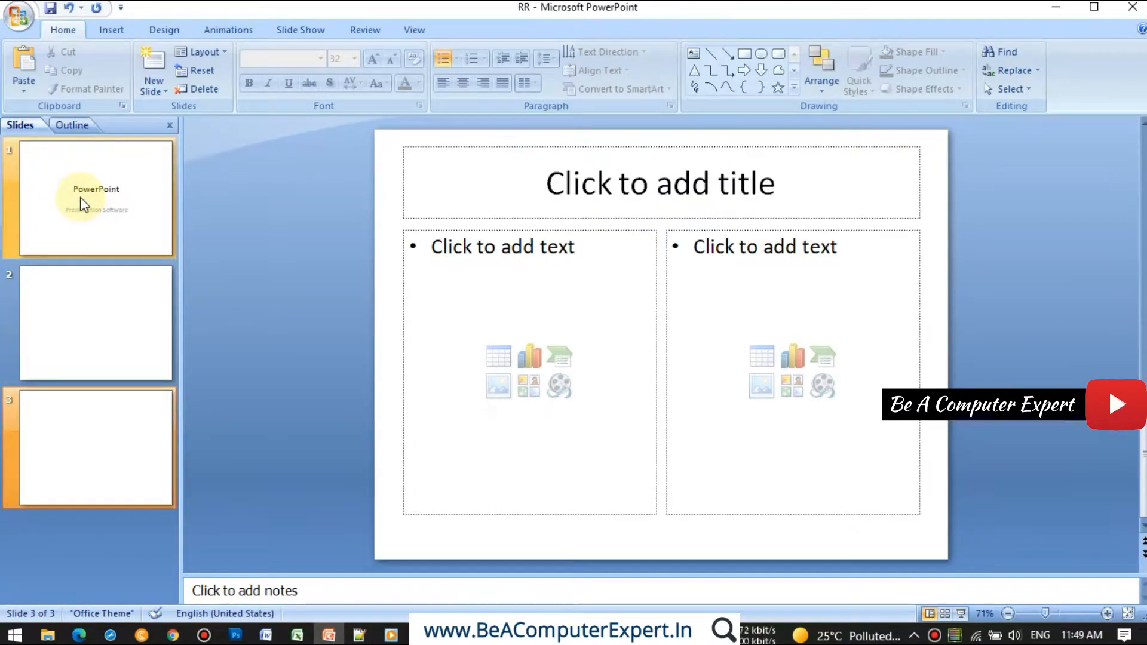
Step: Enter "Picture" as the title of slide 2
left_click(82, 205)
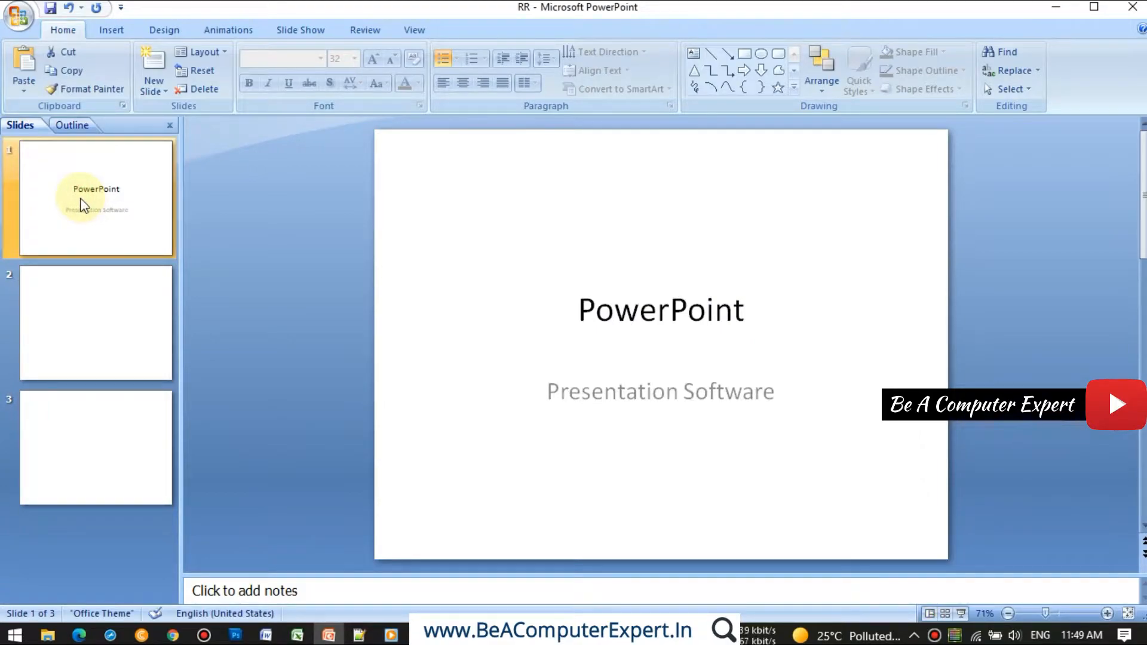
left_click(88, 313)
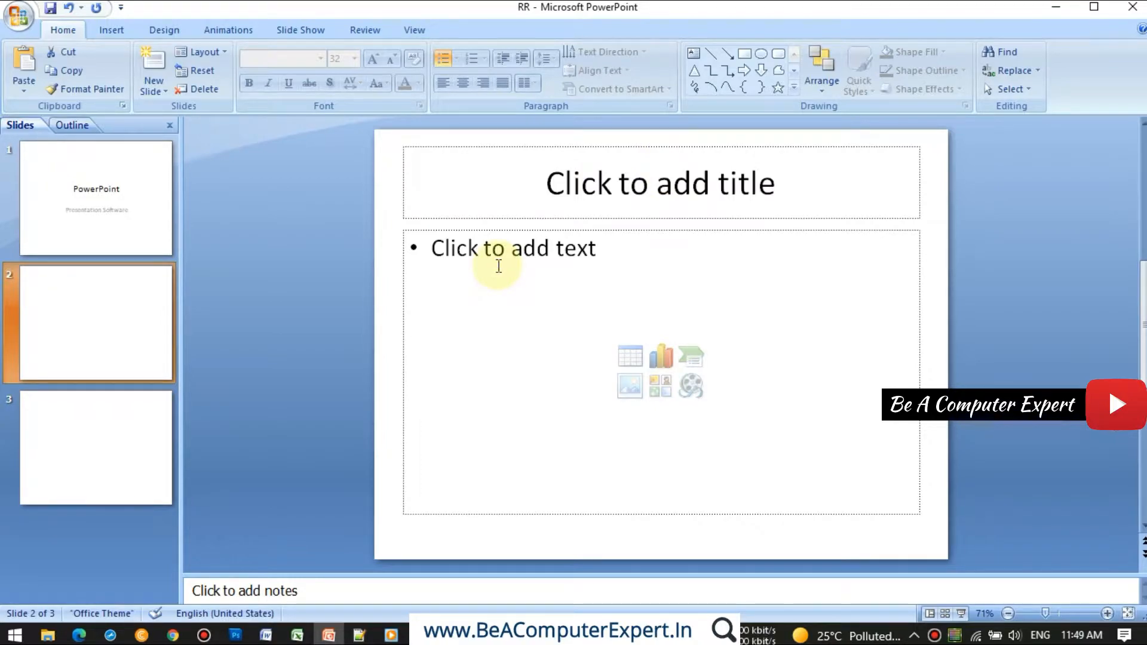
left_click(678, 189)
type("Picture")
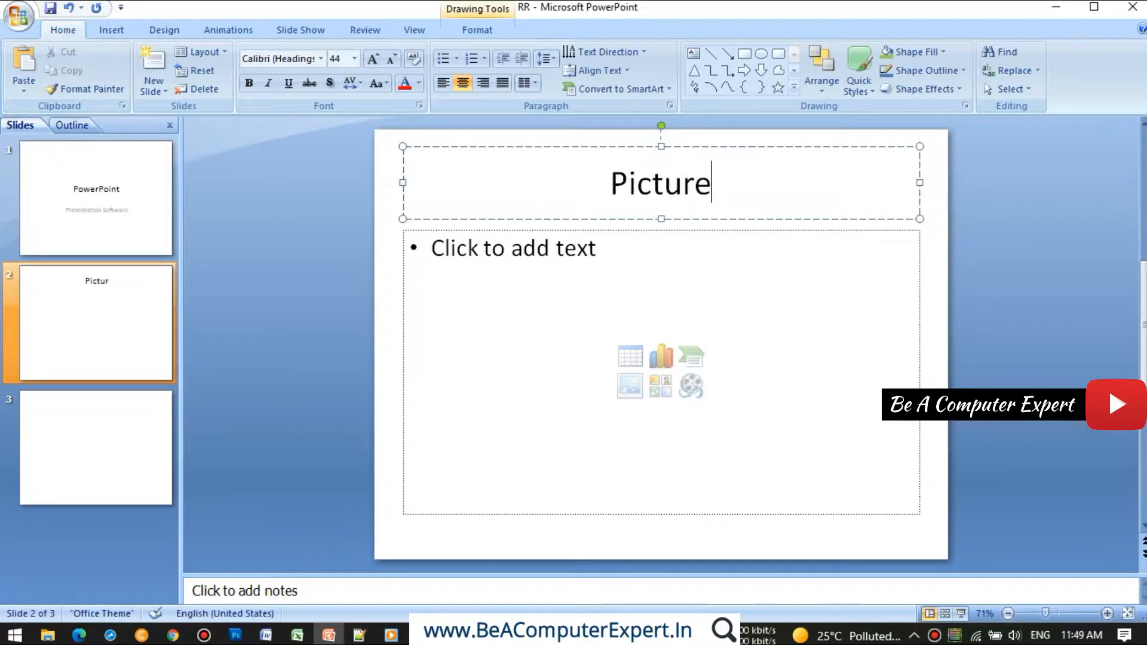
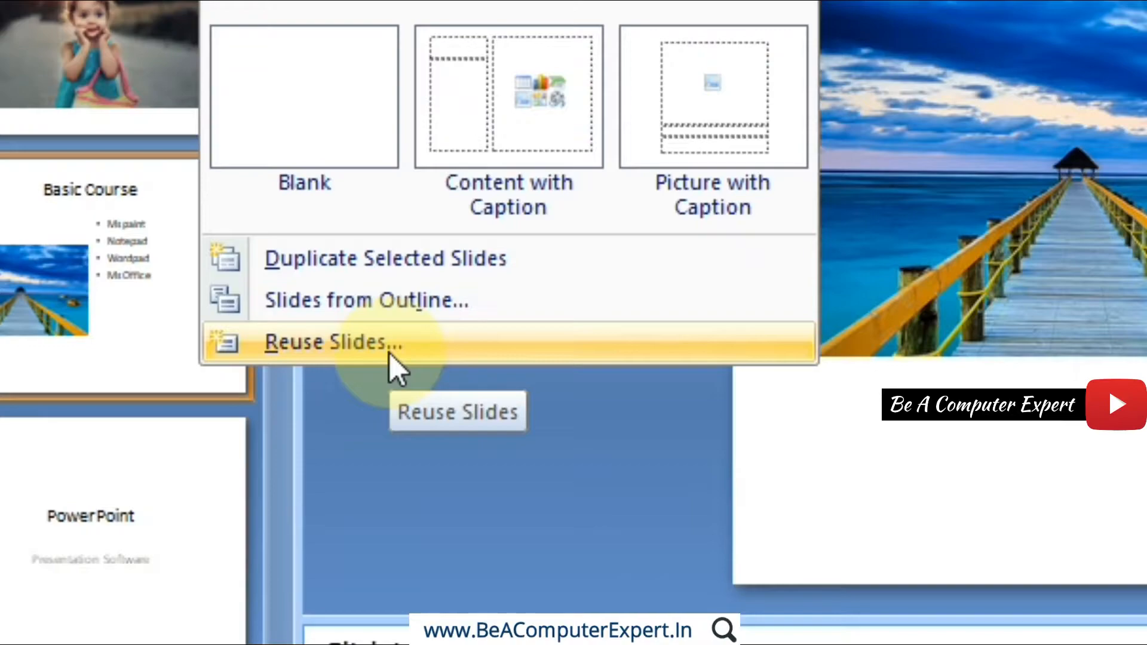
Step: Start reusing slides from another presentation
left_click(389, 353)
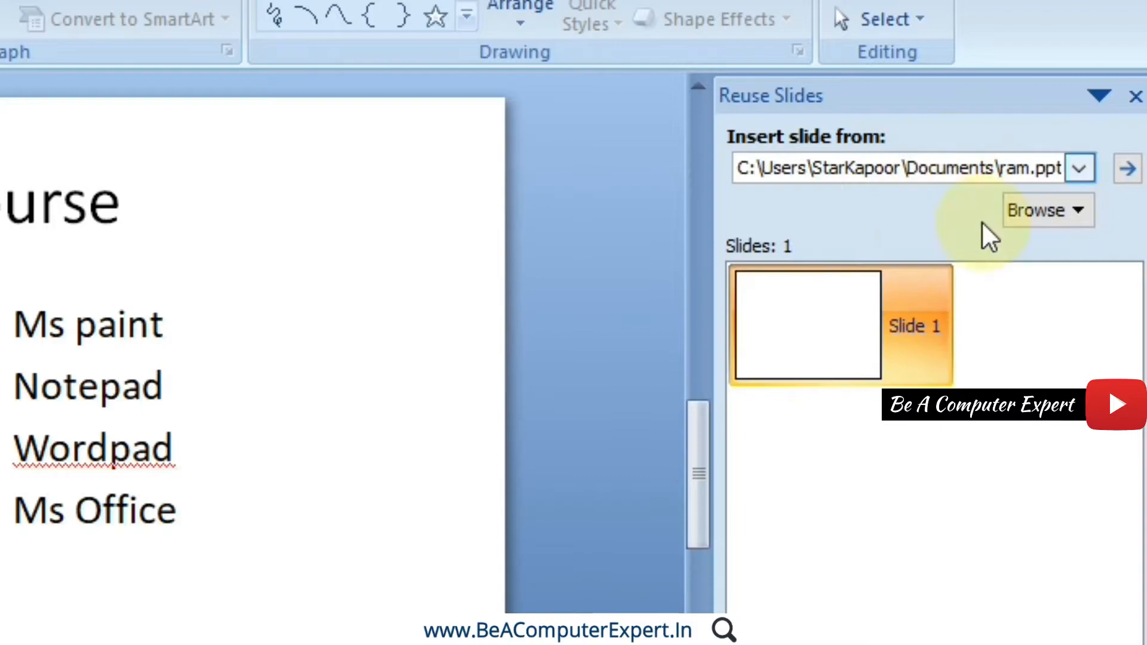
left_click(1081, 211)
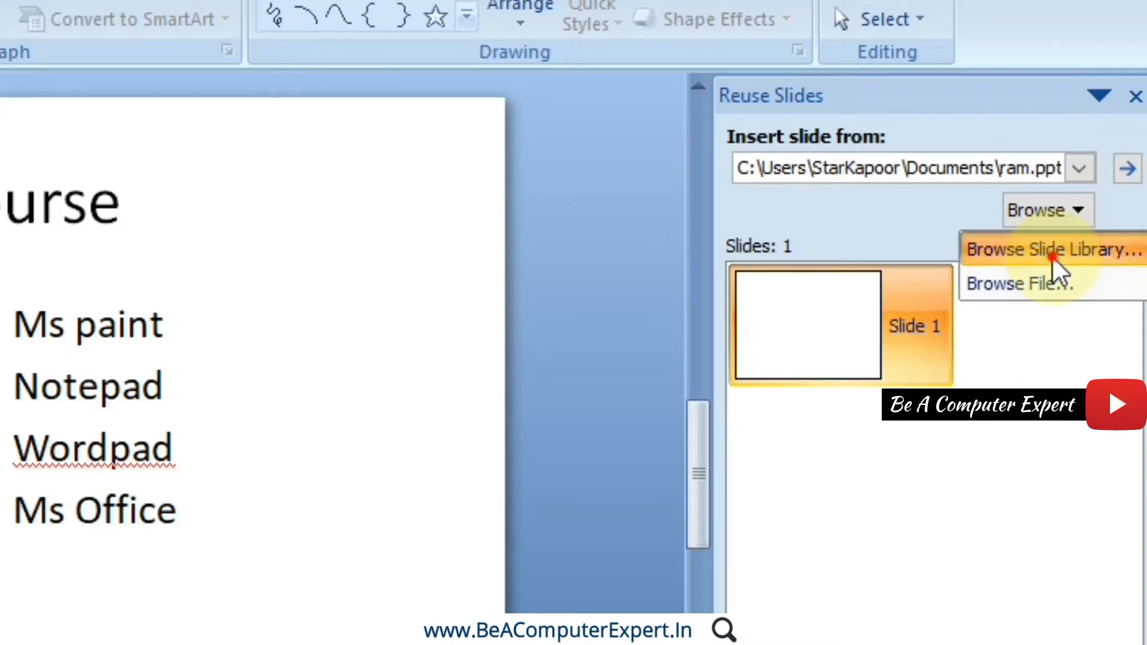
left_click(1053, 257)
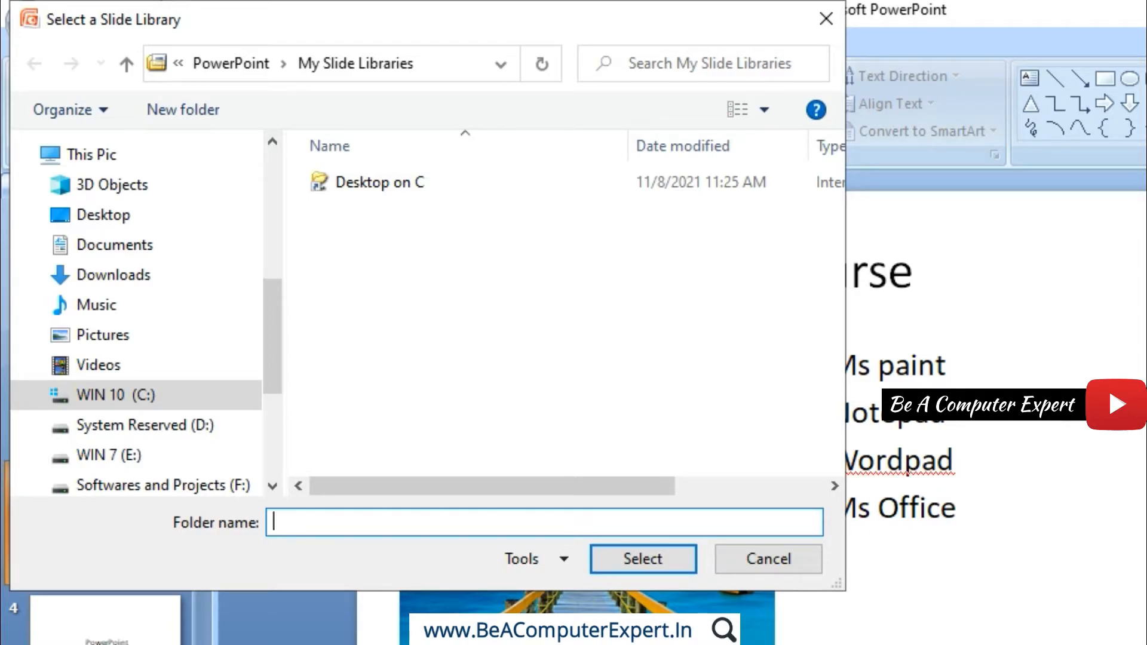
left_click(762, 562)
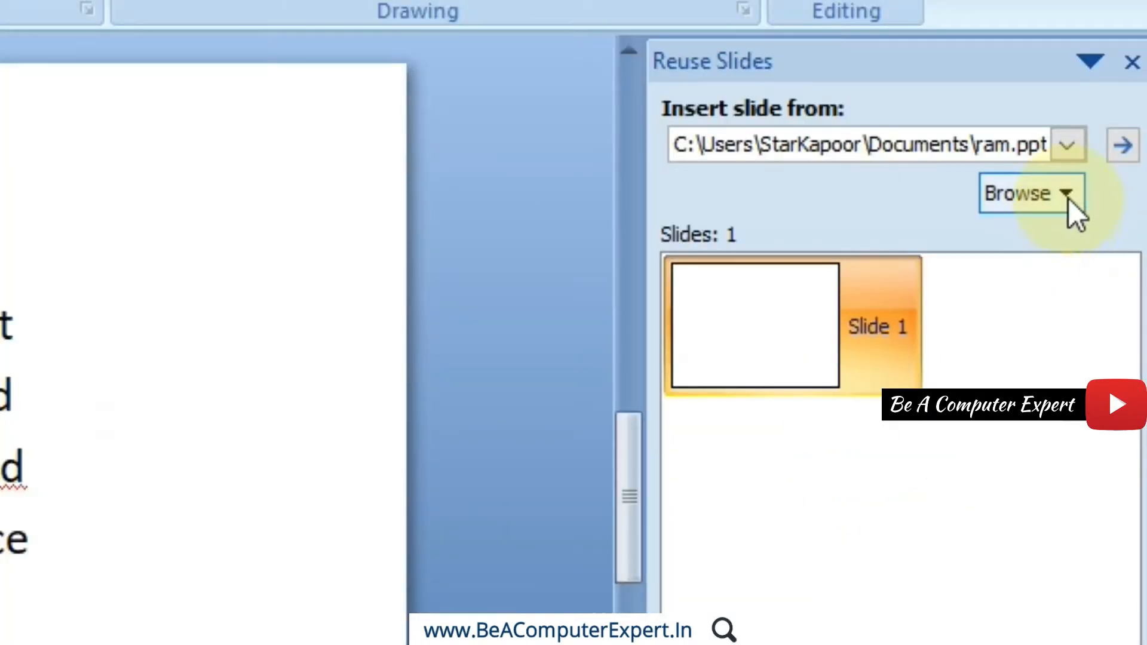
Step: Load the Presentation2 file from the Desktop as the source for reused slides and check its file path
left_click(1069, 200)
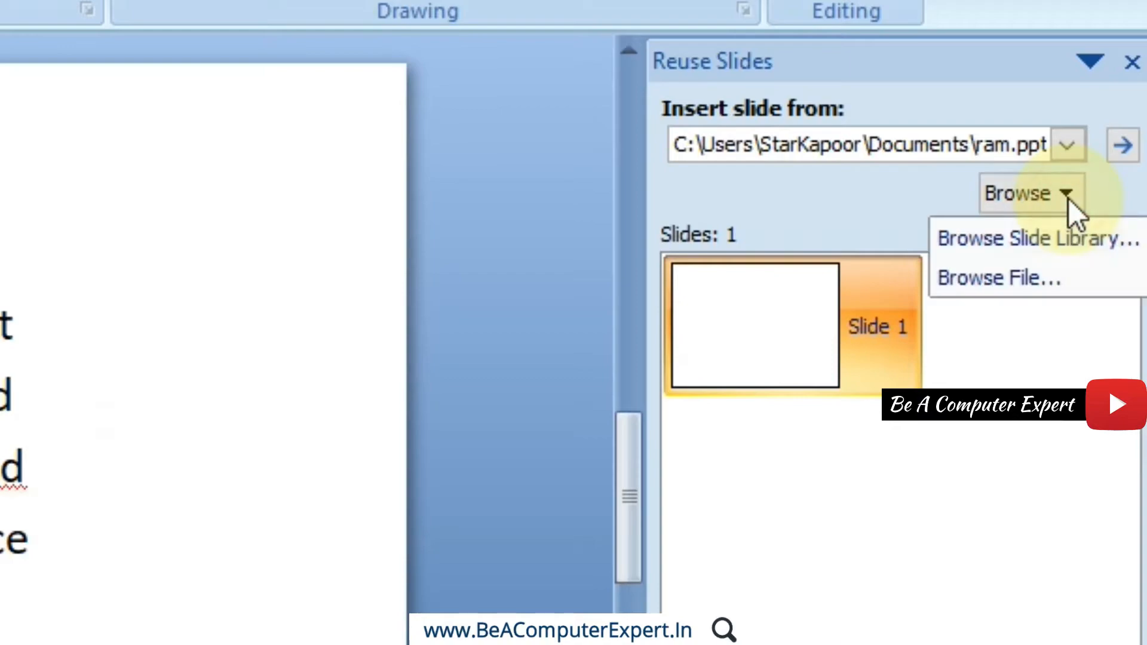
left_click(1034, 281)
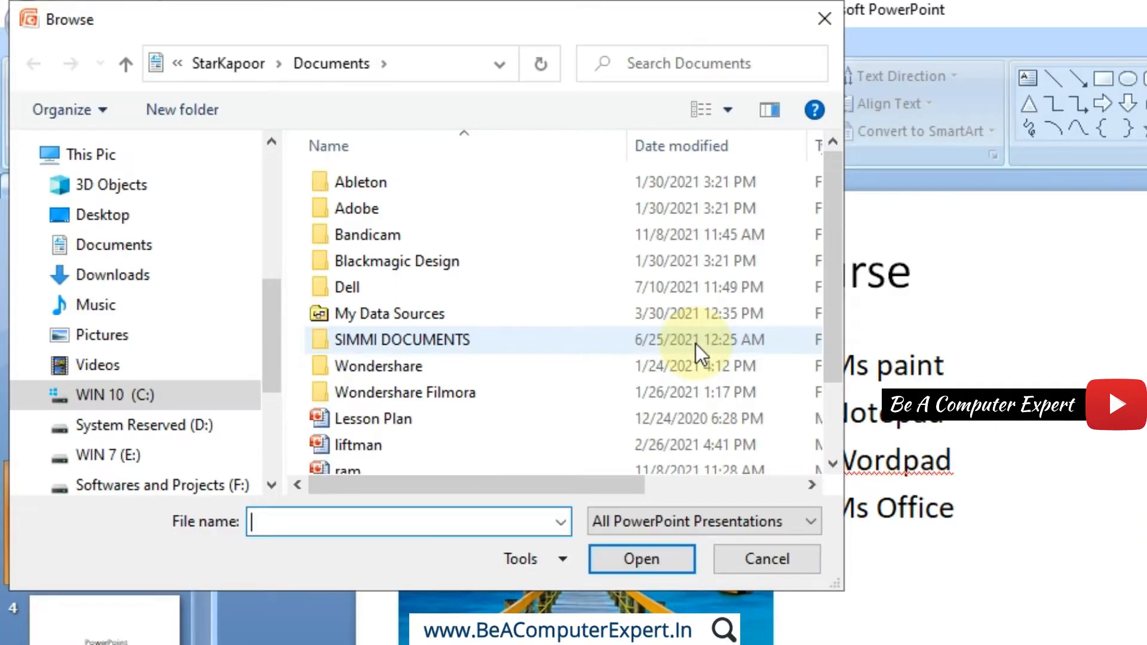
left_click(174, 219)
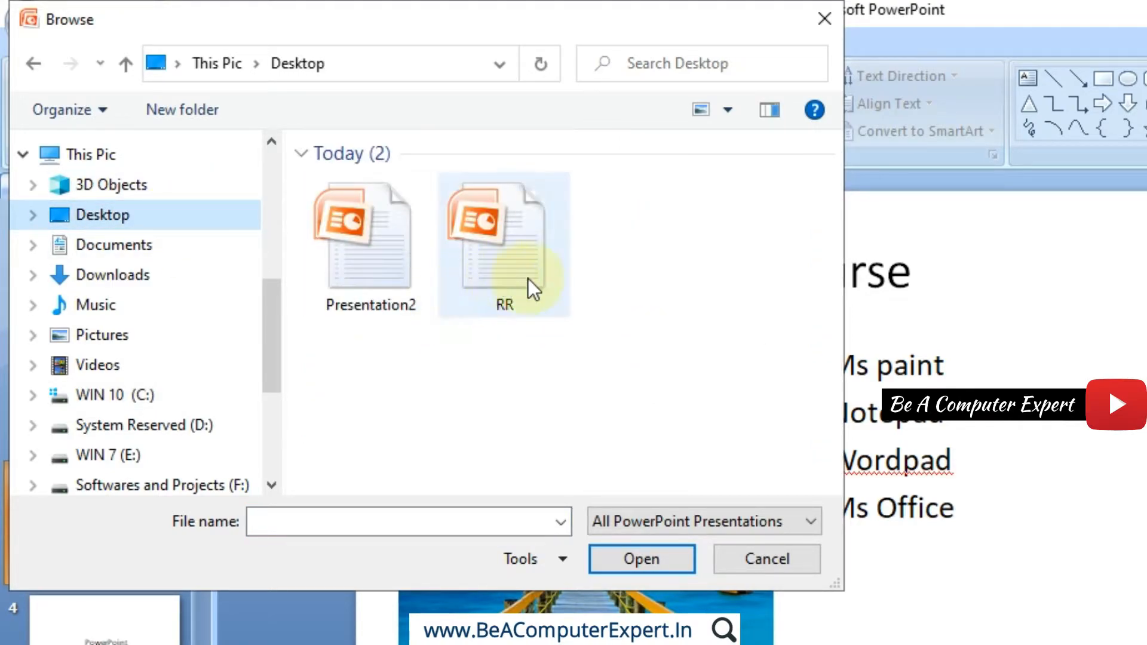
double_click(373, 279)
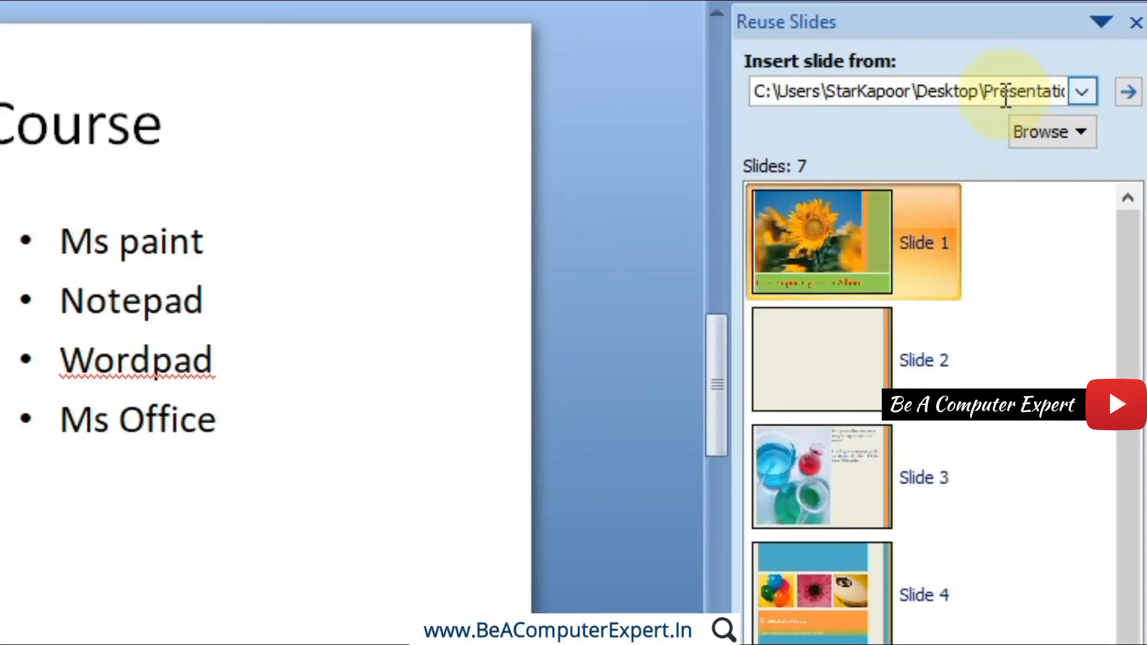
left_click(1003, 97)
left_click_drag(945, 113, 1105, 92)
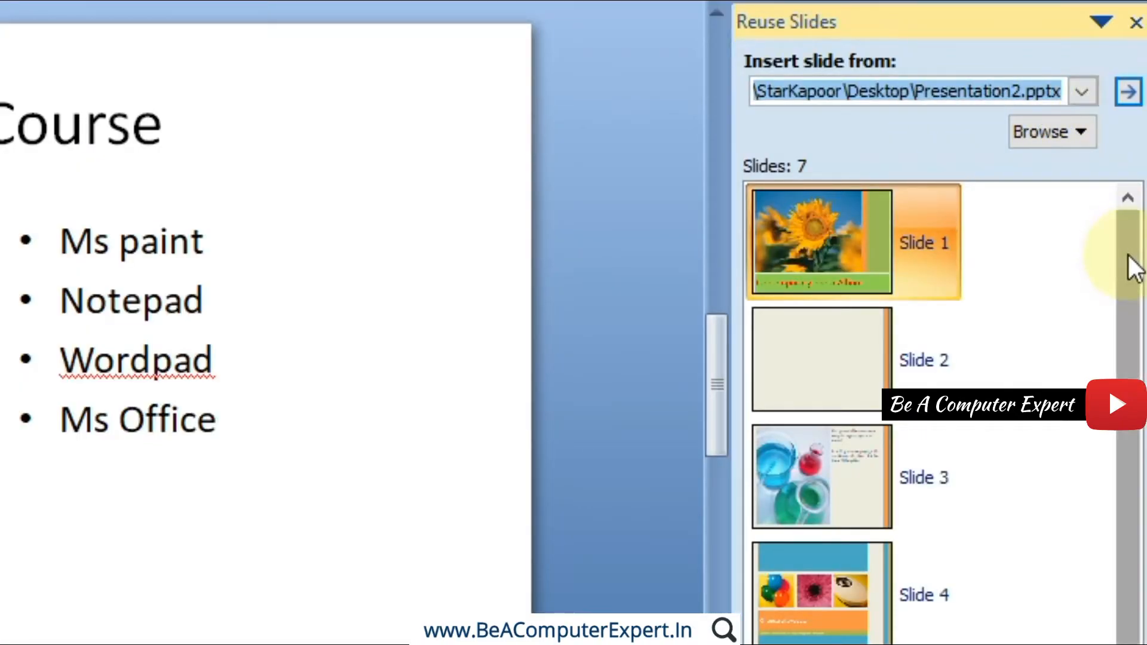
Step: Insert slide 3 of Presentation2 without keeping its source formatting
mouse_move(1128, 254)
left_mouse_down()
mouse_move(1137, 454)
mouse_move(1130, 231)
mouse_move(1137, 500)
mouse_move(1129, 307)
mouse_move(1143, 245)
left_mouse_up()
left_click(913, 482)
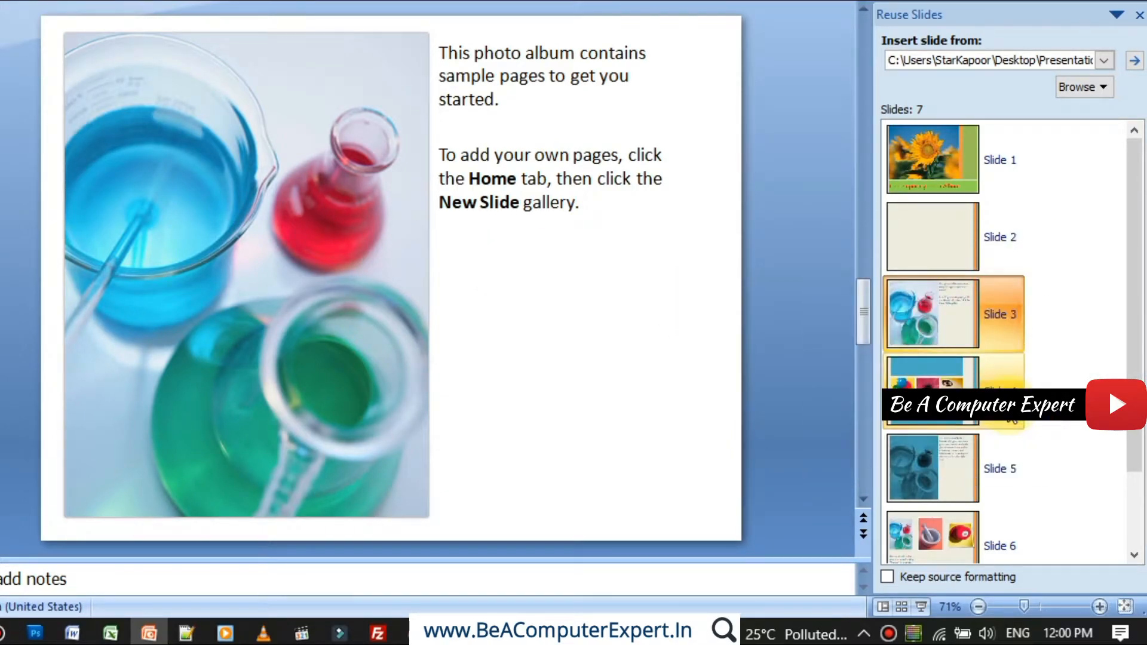
Step: Enable Keep source formatting and insert slide 5 of Presentation2 into the current presentation
left_click_drag(1144, 452, 1141, 545)
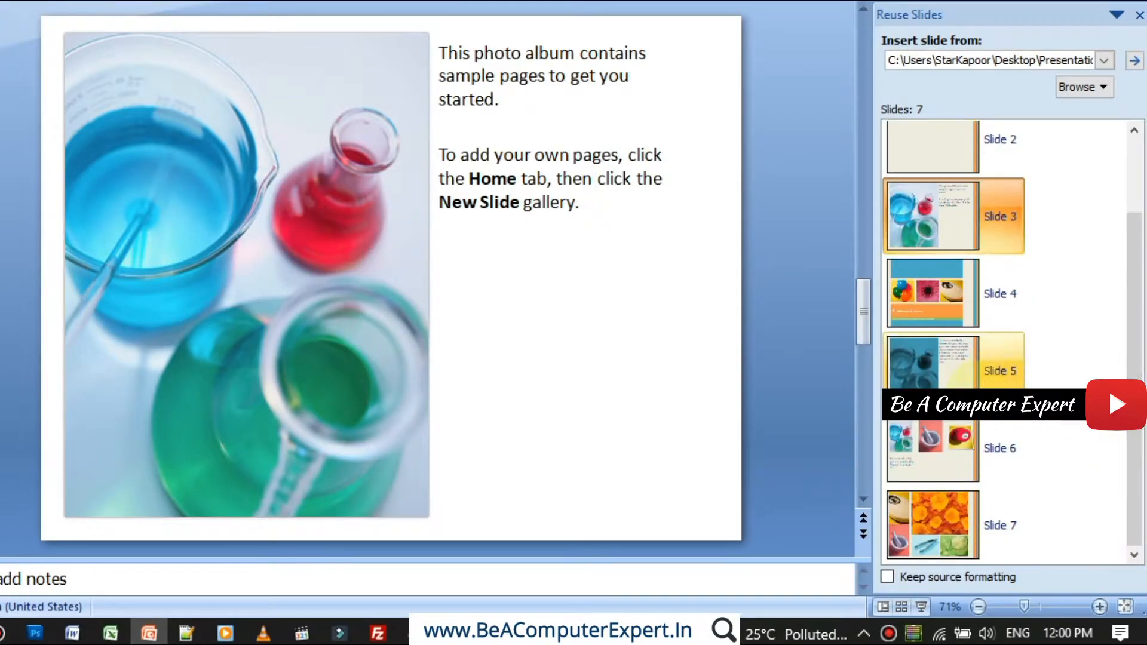
mouse_move(965, 376)
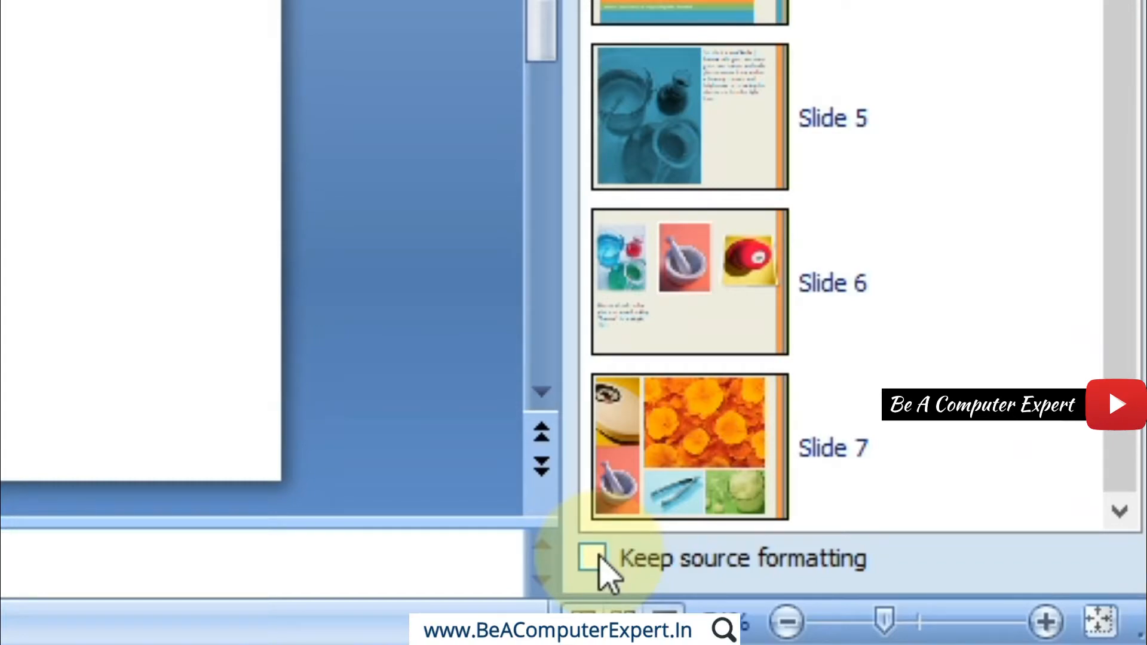
left_click(600, 561)
mouse_move(710, 154)
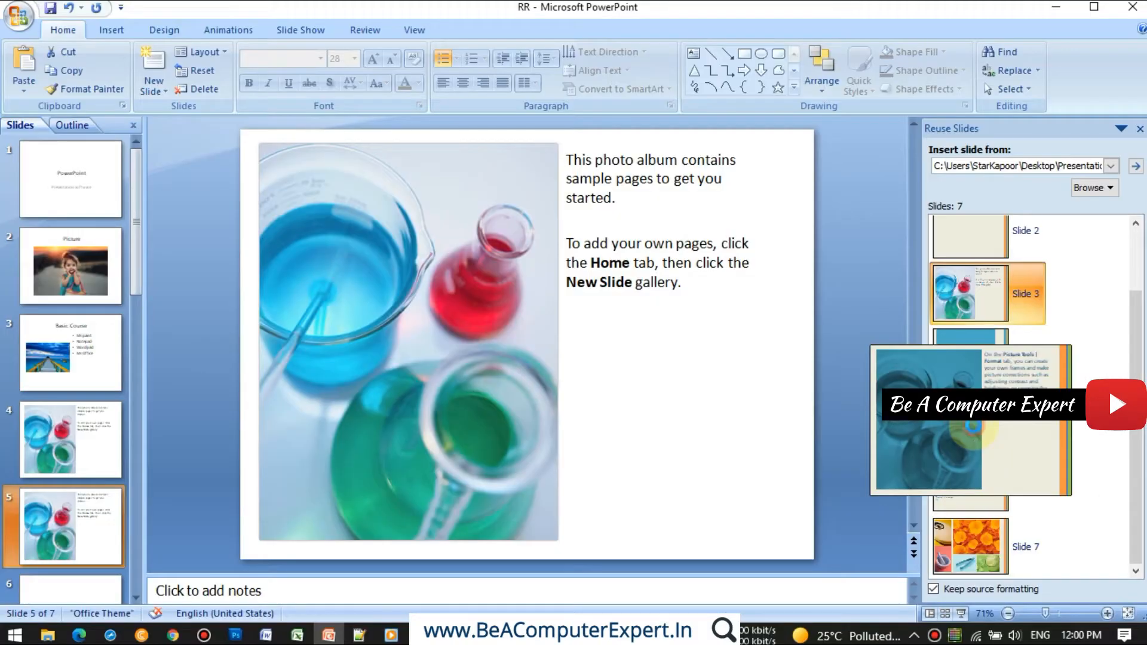
left_click(973, 426)
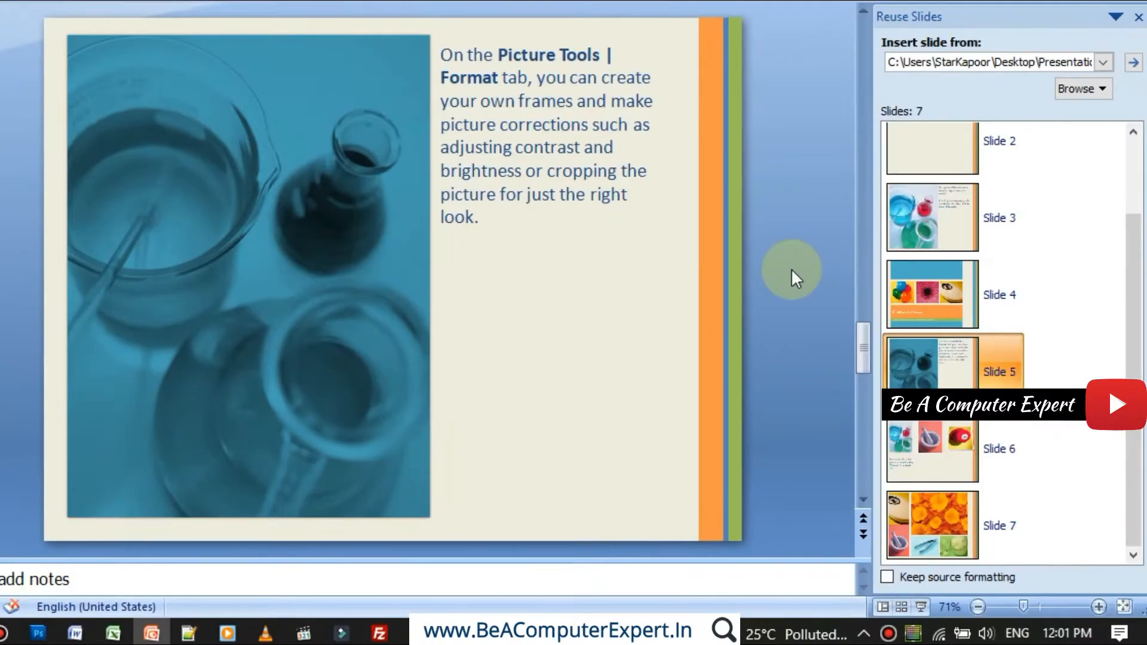
Step: Insert slides 4 and 3 of Presentation2, and finish reusing slides
mouse_move(995, 370)
left_click(961, 302)
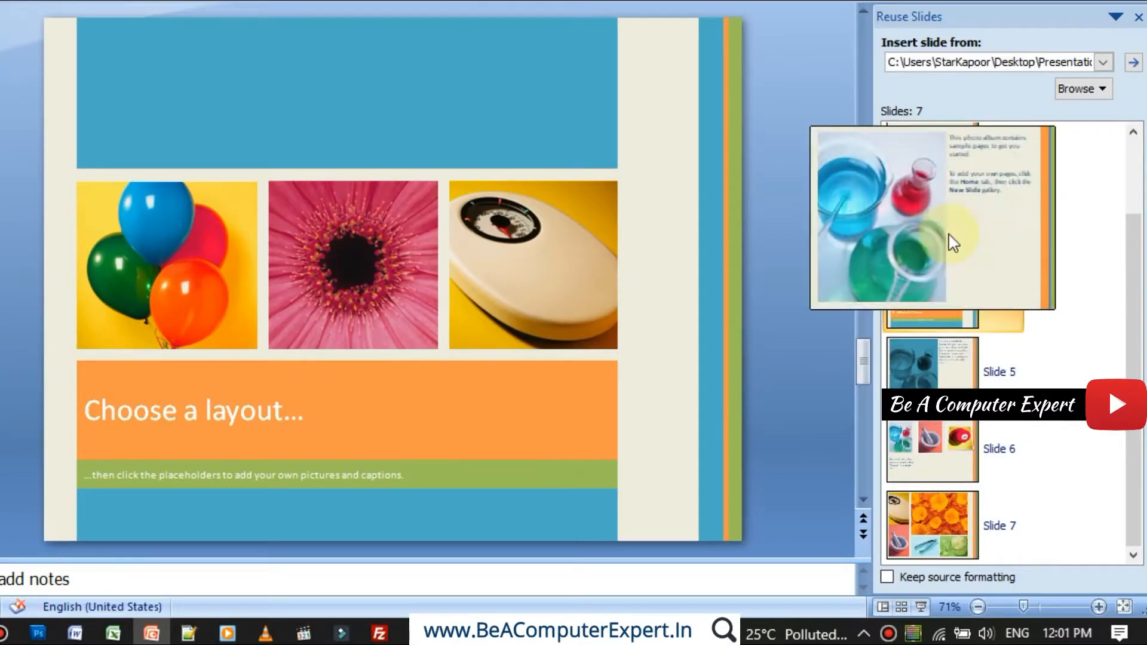
left_click(955, 242)
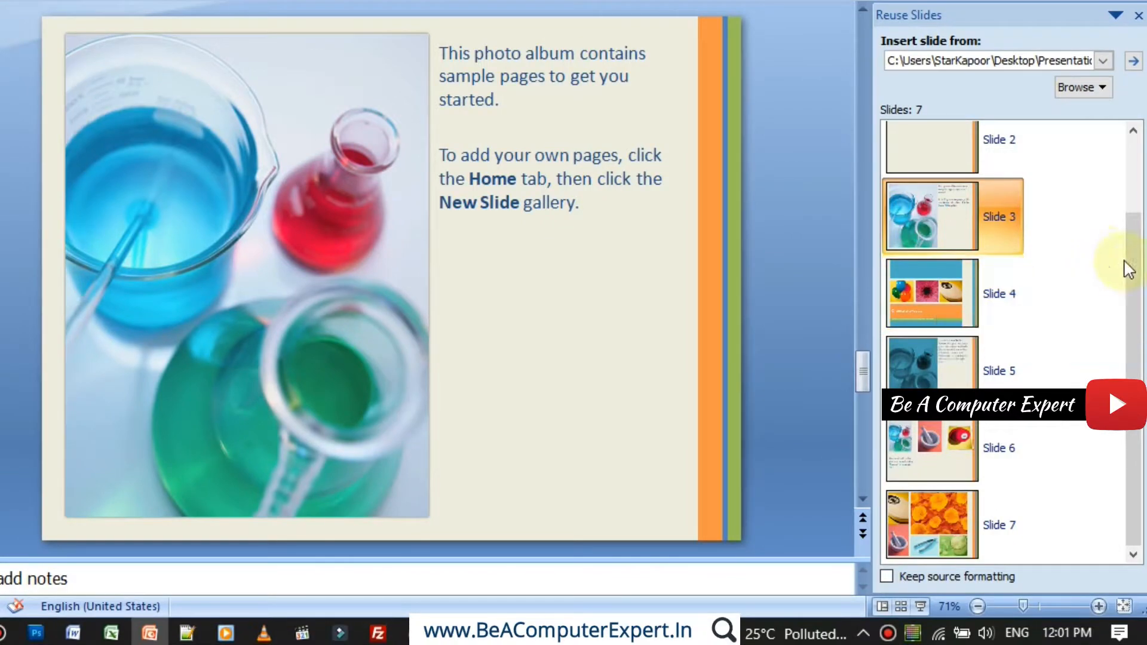
mouse_move(1131, 257)
left_mouse_down()
mouse_move(1133, 183)
mouse_move(1133, 256)
left_mouse_up()
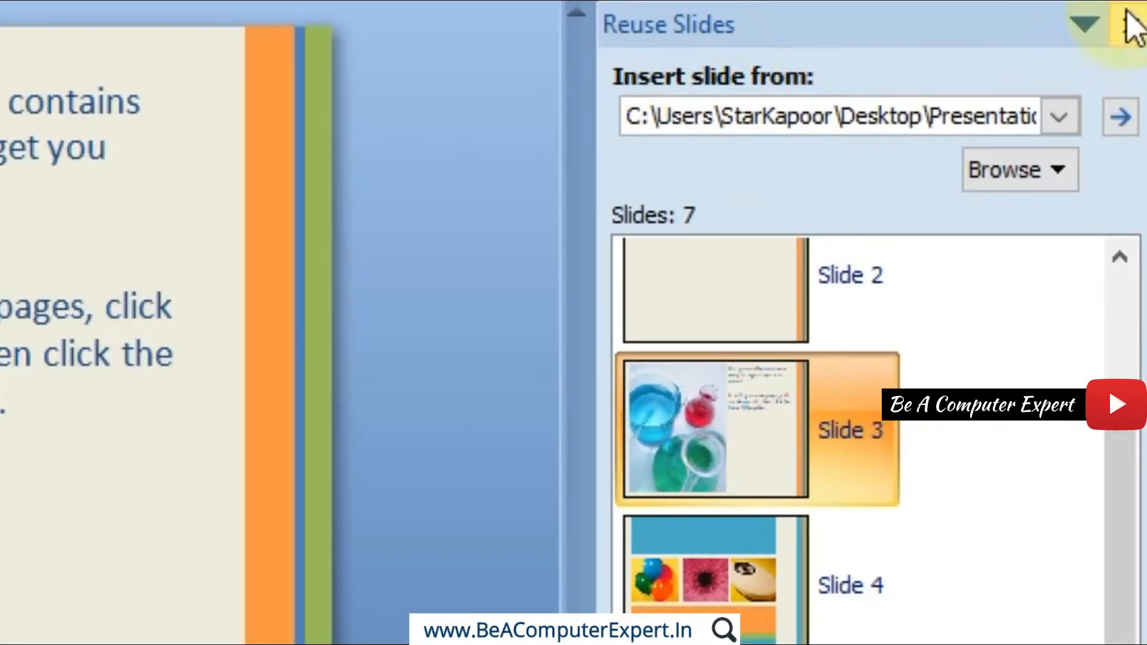
left_click(1130, 23)
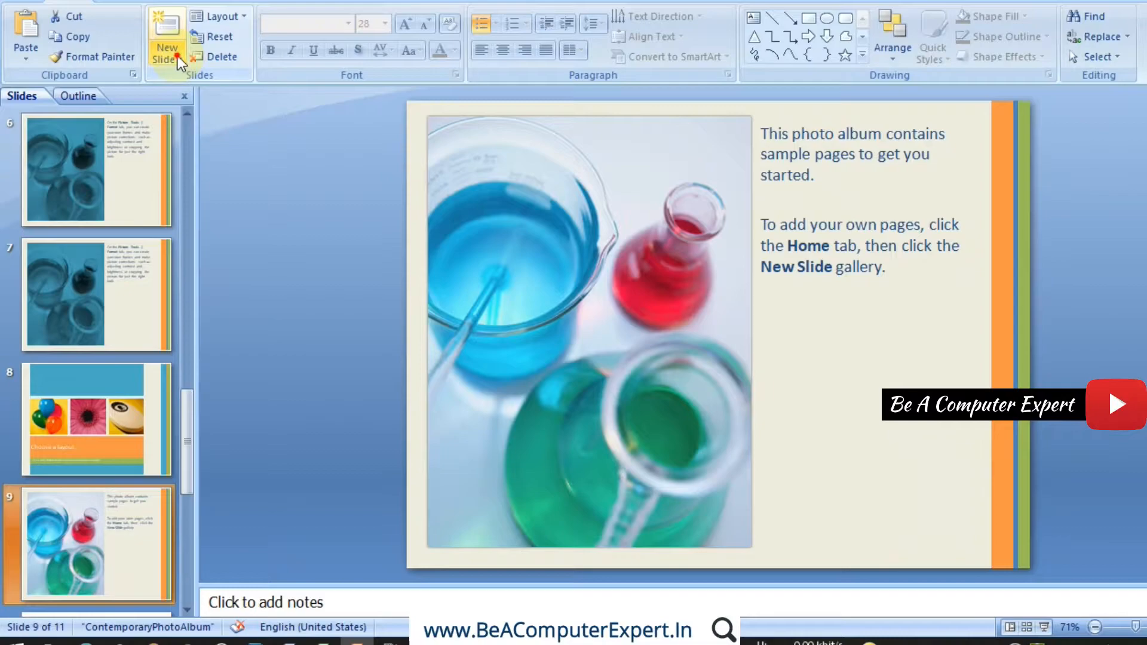
left_click(177, 55)
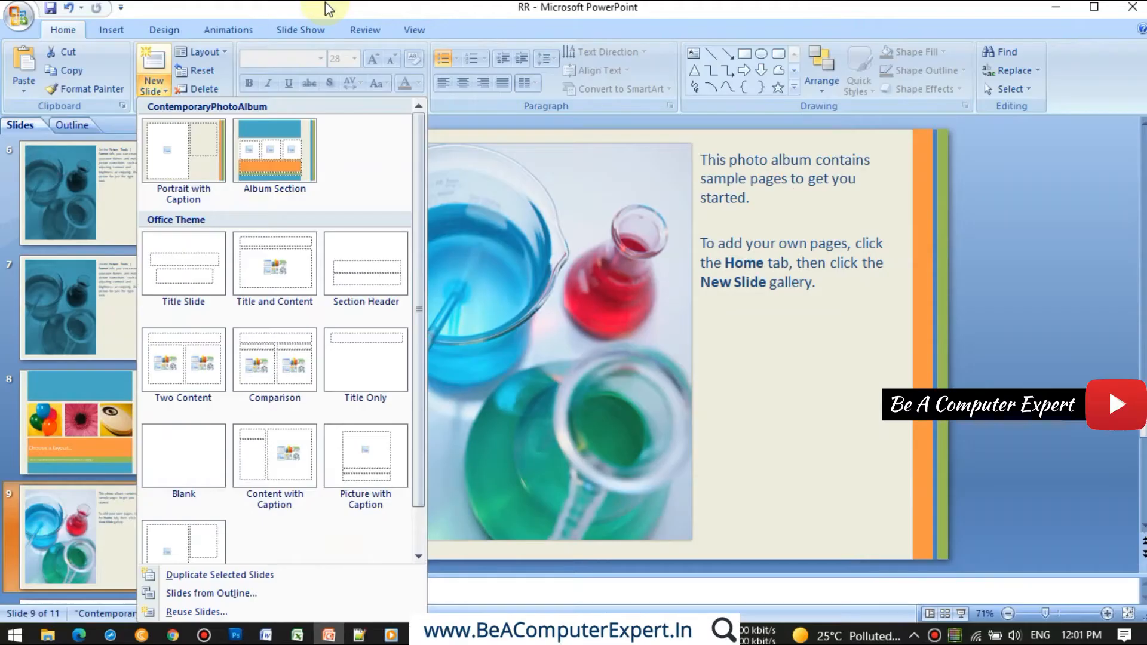
left_click(318, 9)
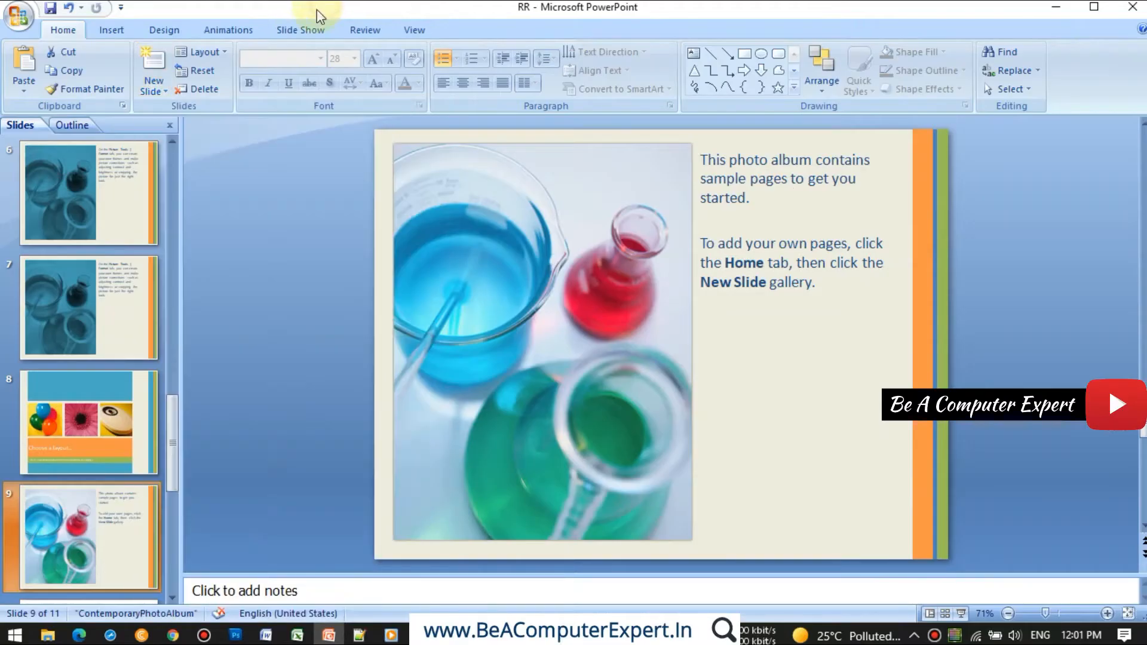
Step: Change the layout of slide 2, the Picture slide, to Two Content
left_click_drag(172, 442, 170, 222)
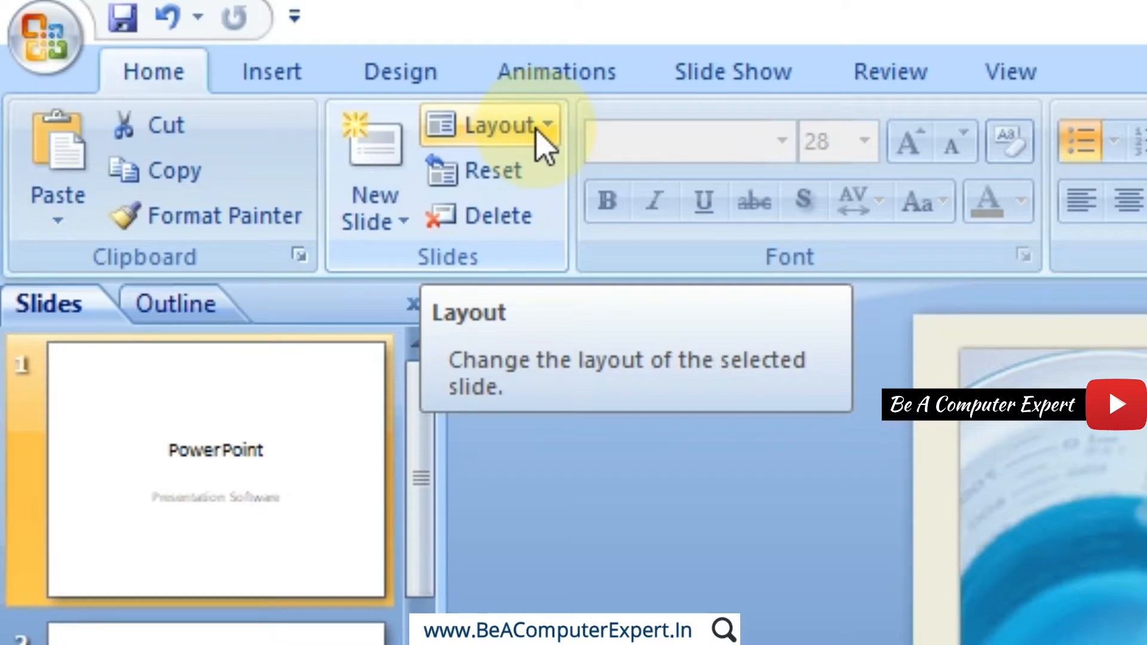
left_click(305, 639)
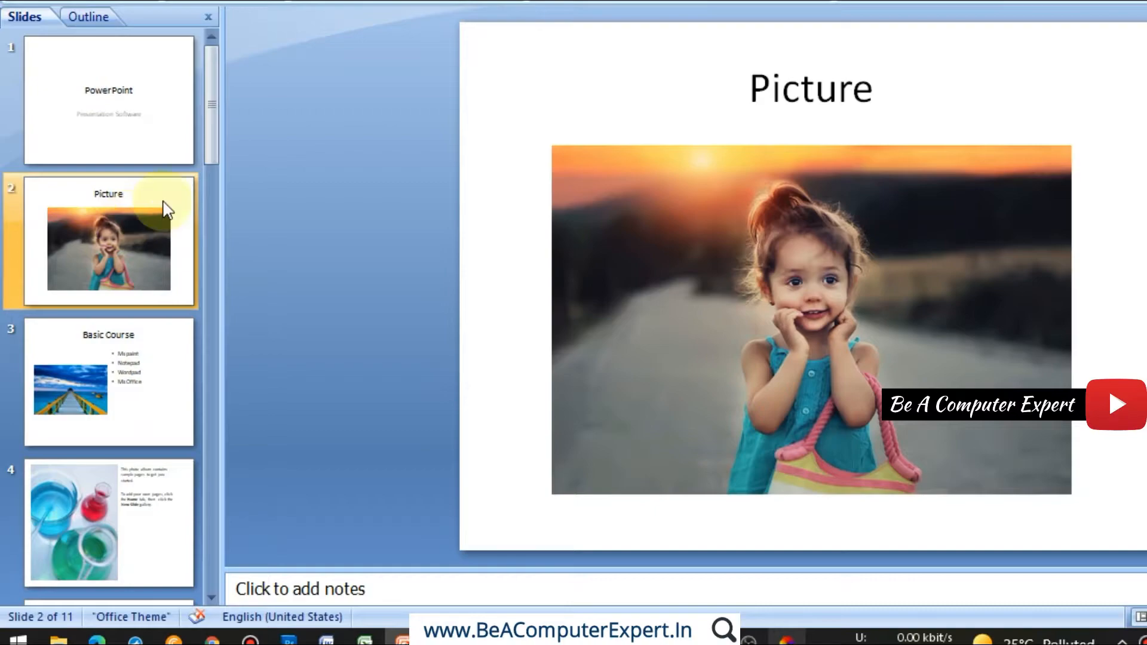
left_click(836, 90)
left_click(803, 258)
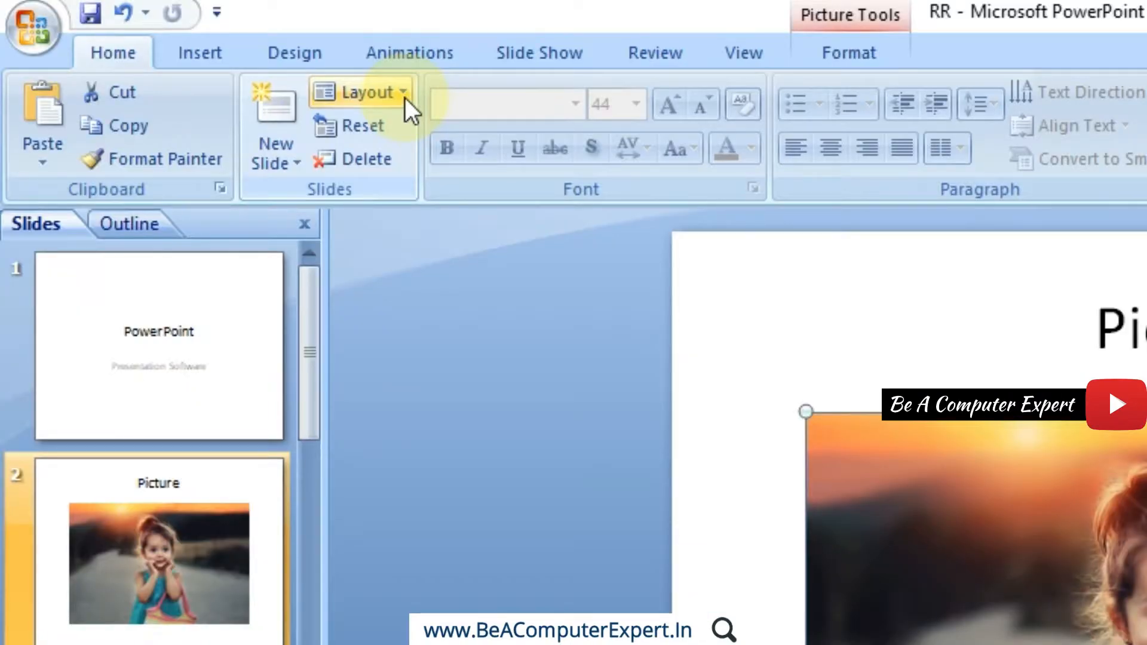
left_click(404, 96)
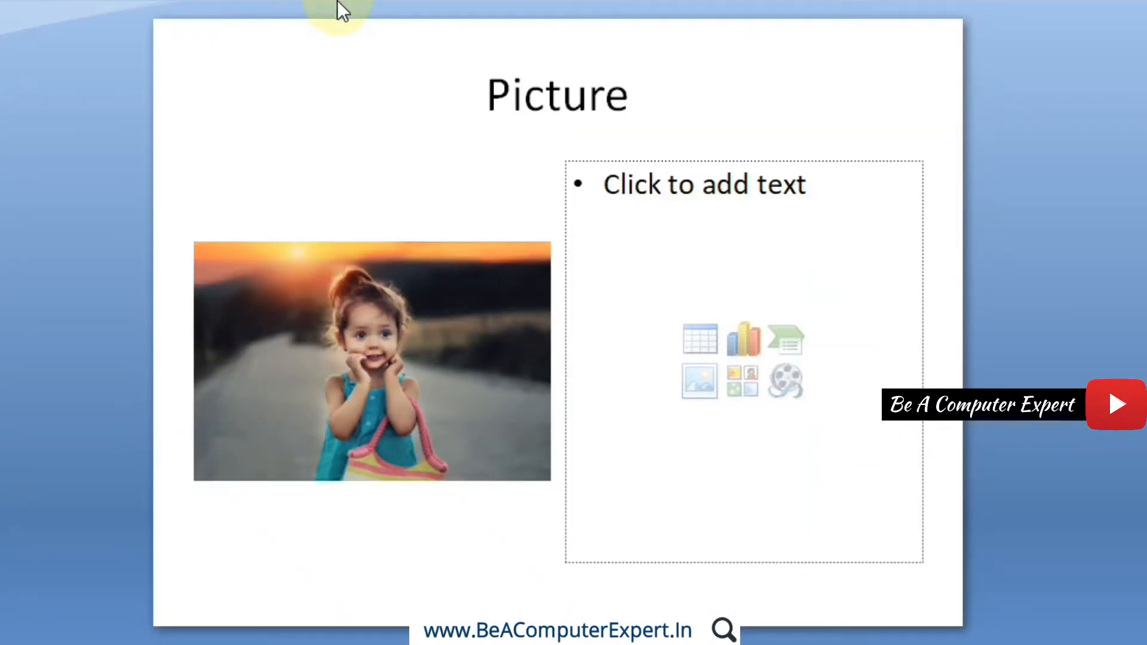
Step: Change the Picture slide's layout to Comparison
left_click(584, 97)
left_click(385, 379)
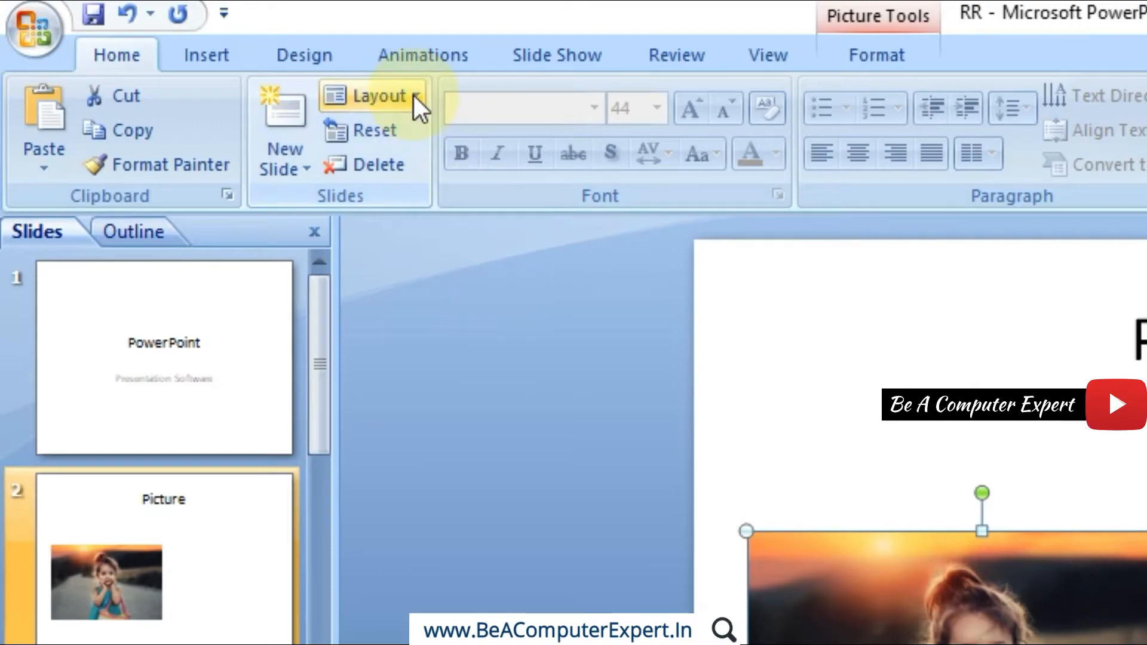
left_click(413, 97)
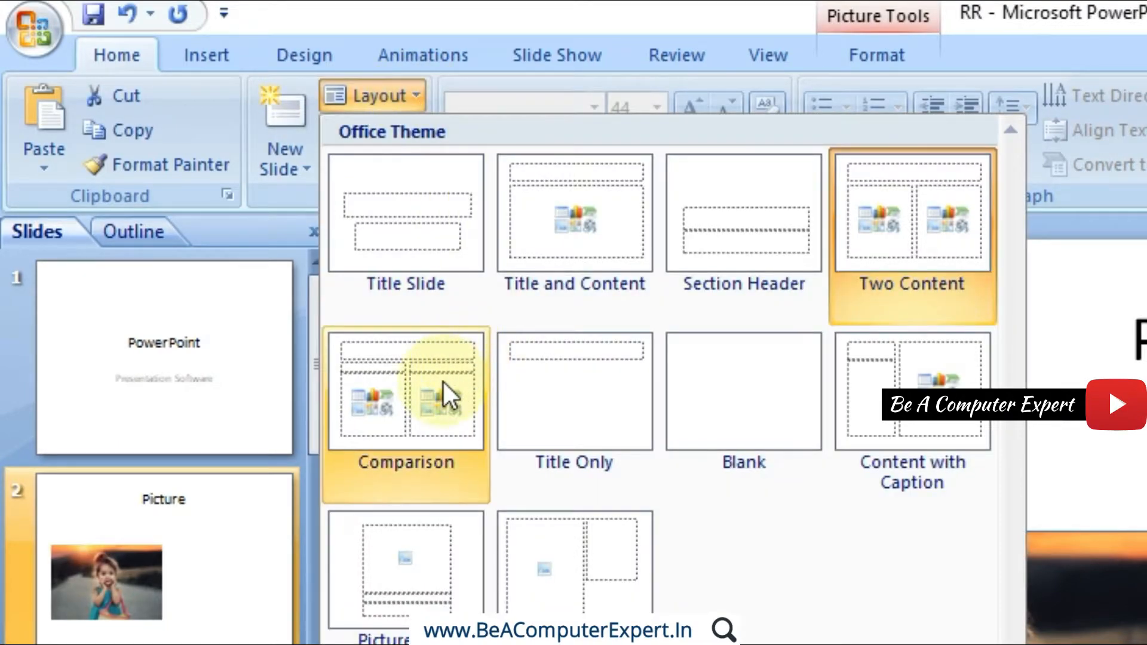
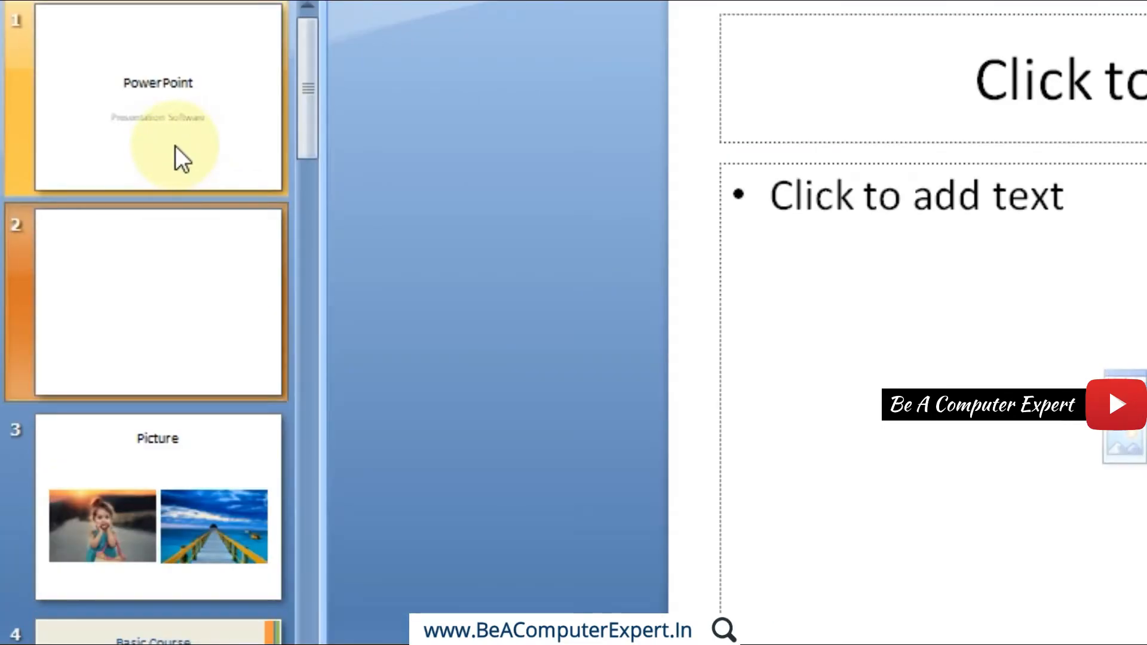
right_click(232, 523)
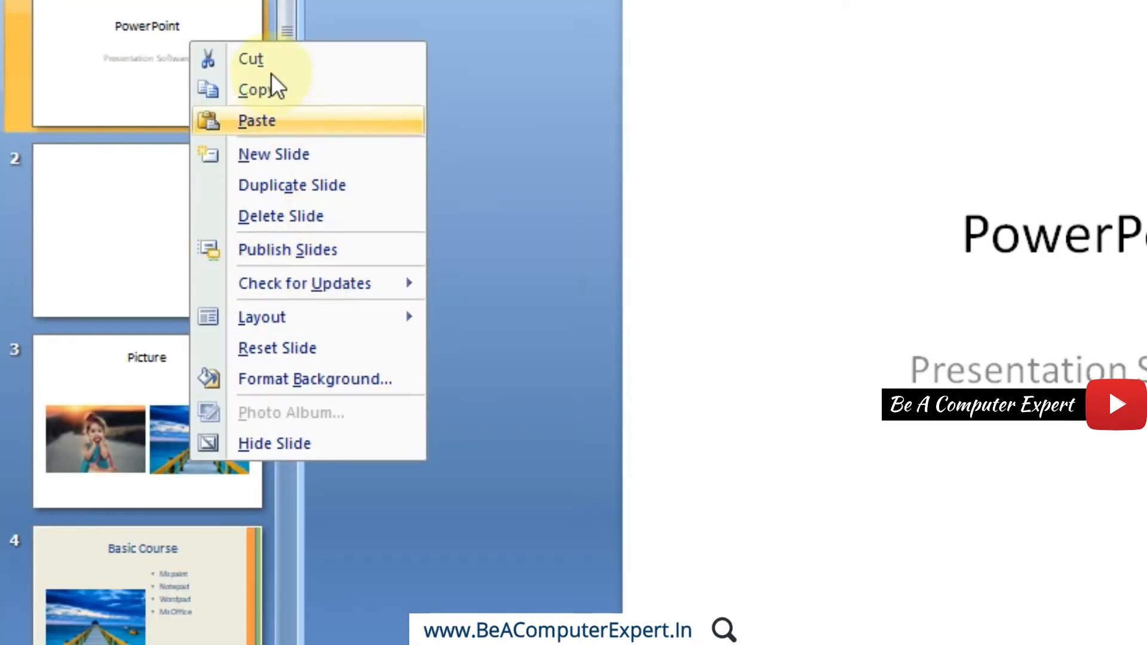
left_click(286, 14)
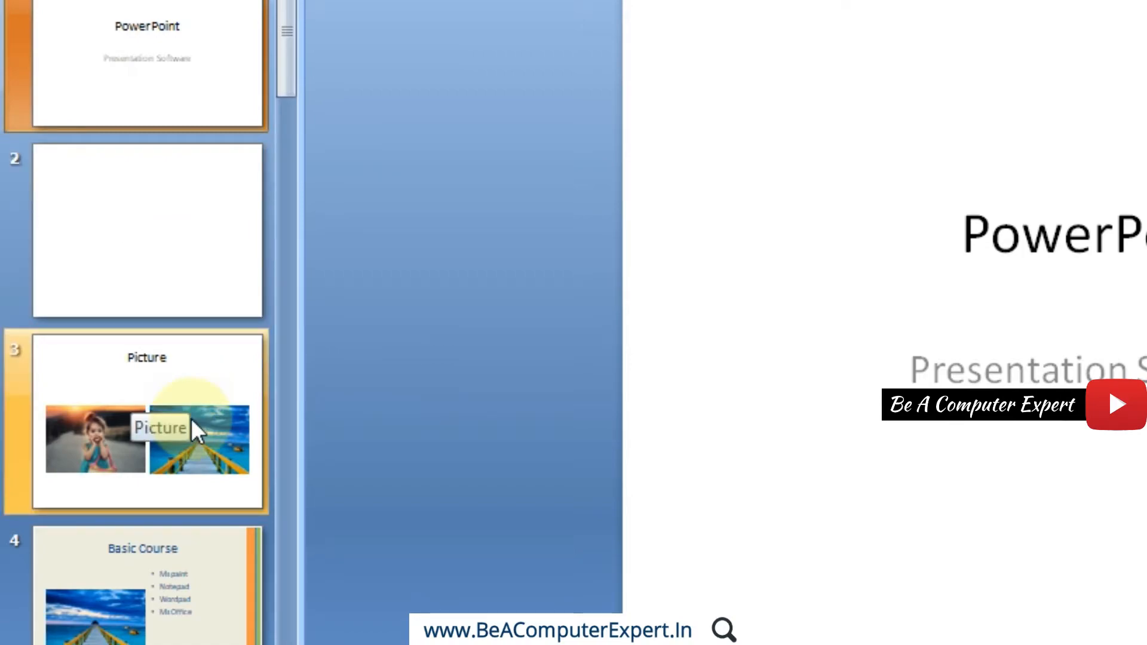
left_click_drag(286, 58, 294, 139)
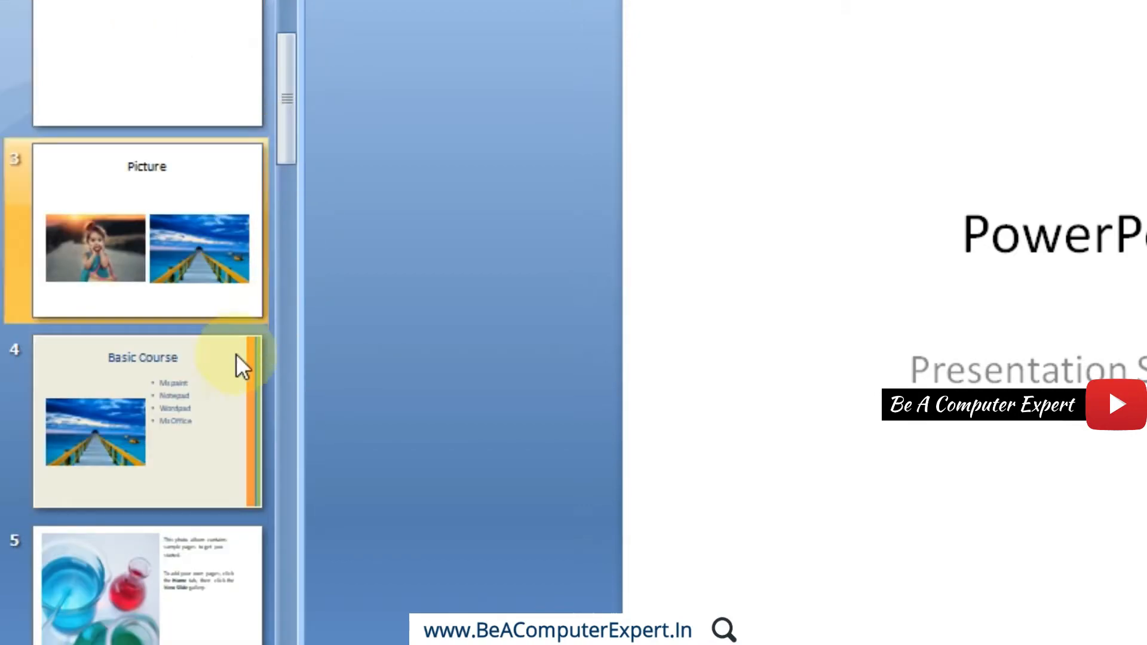
left_click(198, 375)
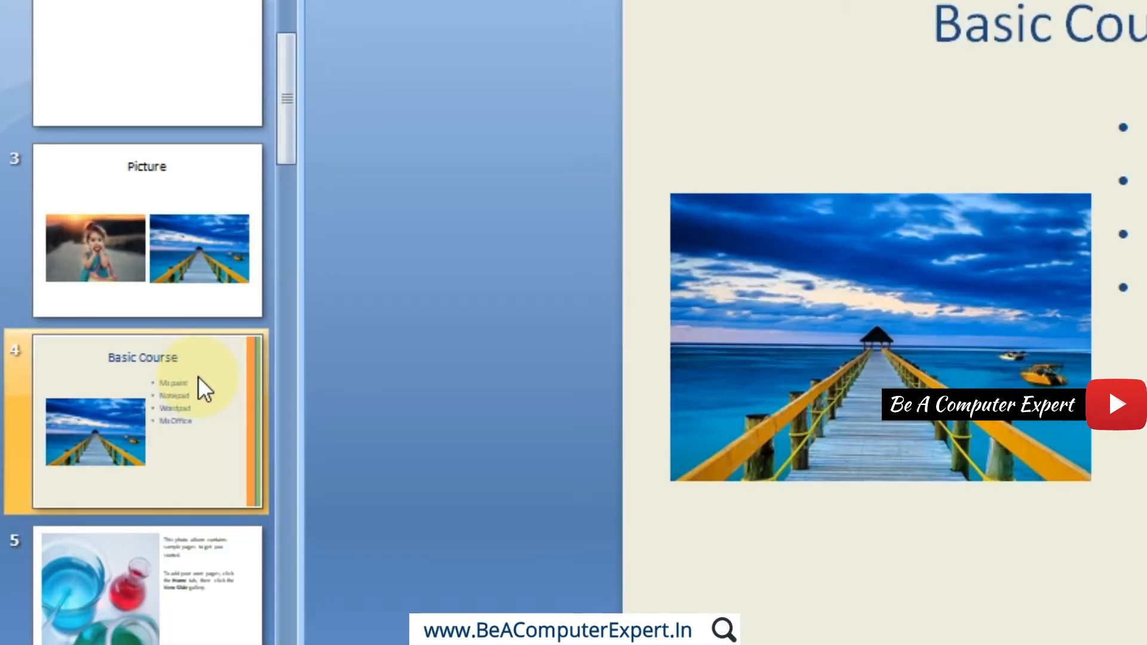
Step: Start publishing slide 3, the Picture slide, and look through the slides offered for publishing
left_click(183, 253)
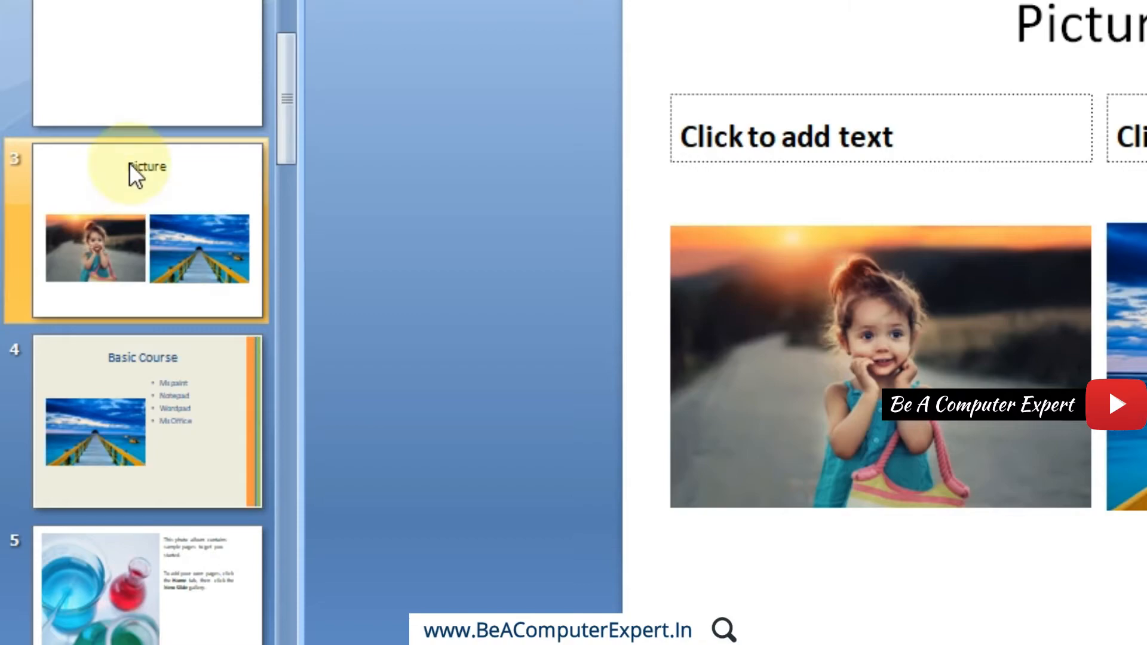
left_click(99, 193)
right_click(99, 193)
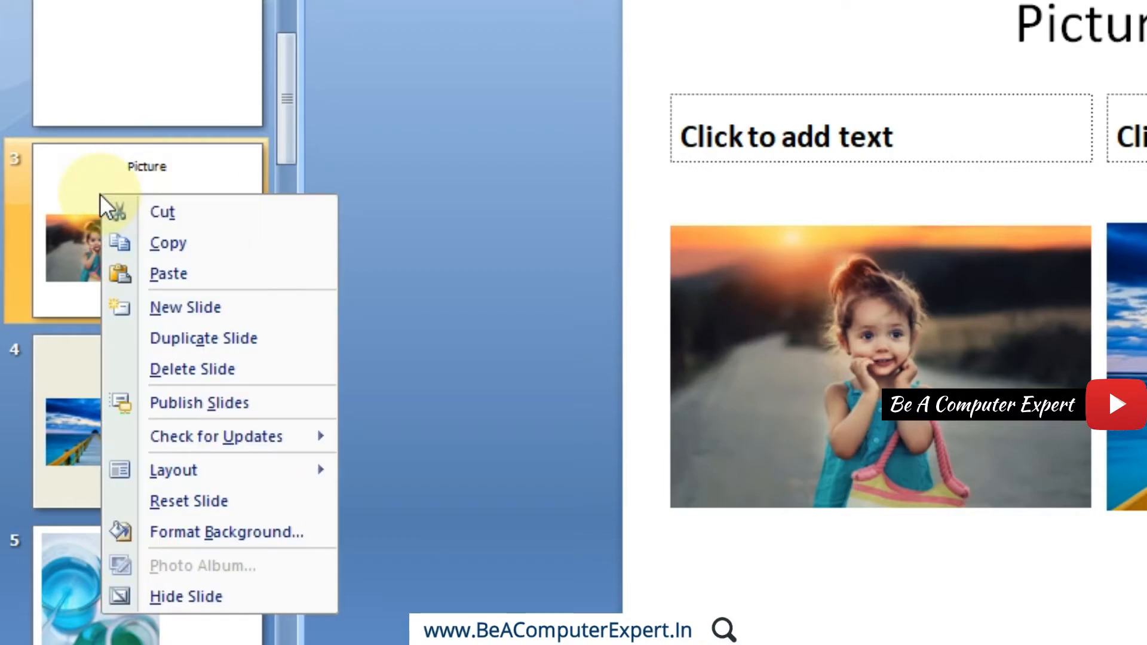
left_click(192, 403)
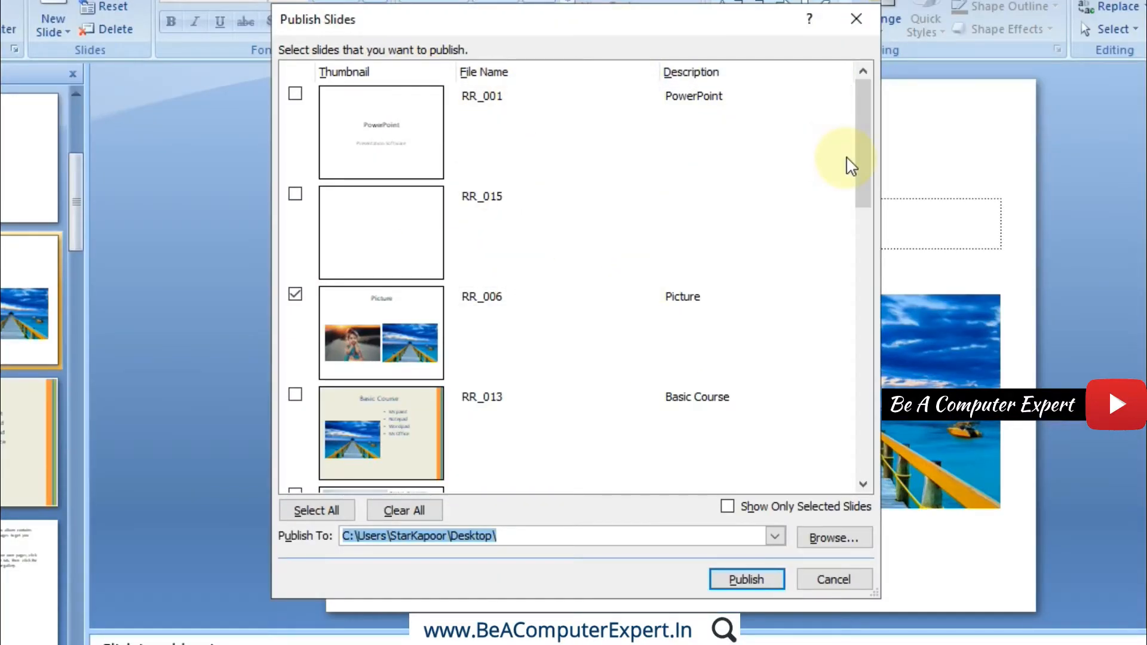
left_click_drag(866, 161, 863, 108)
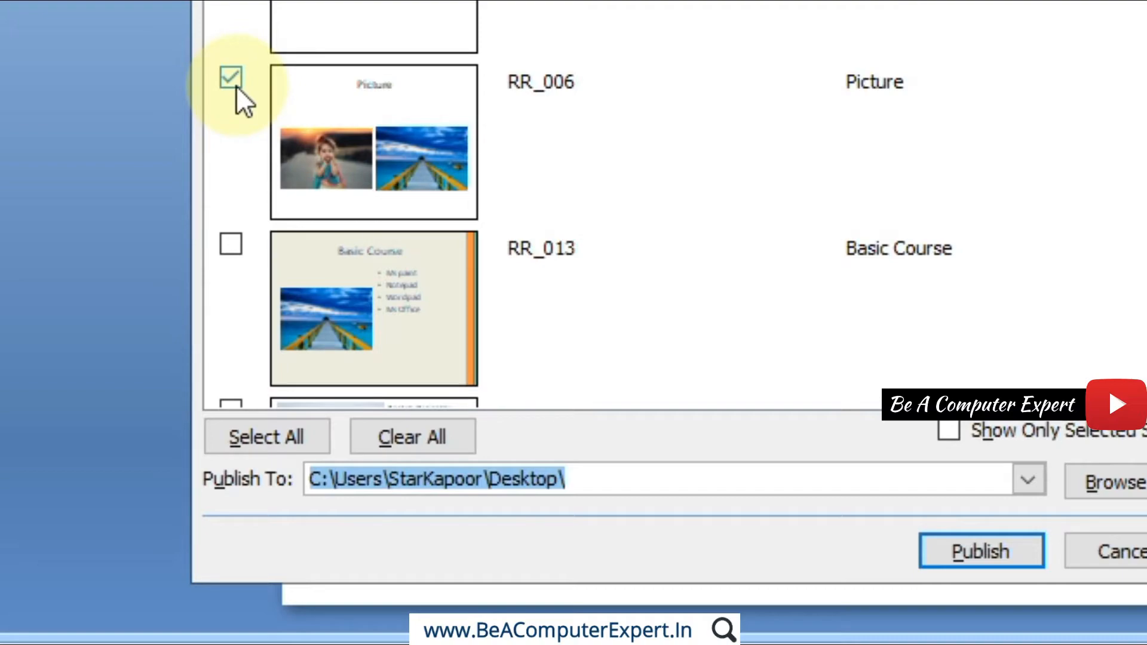
Step: Select all slides for publishing, and clear the whole selection again
left_click(260, 436)
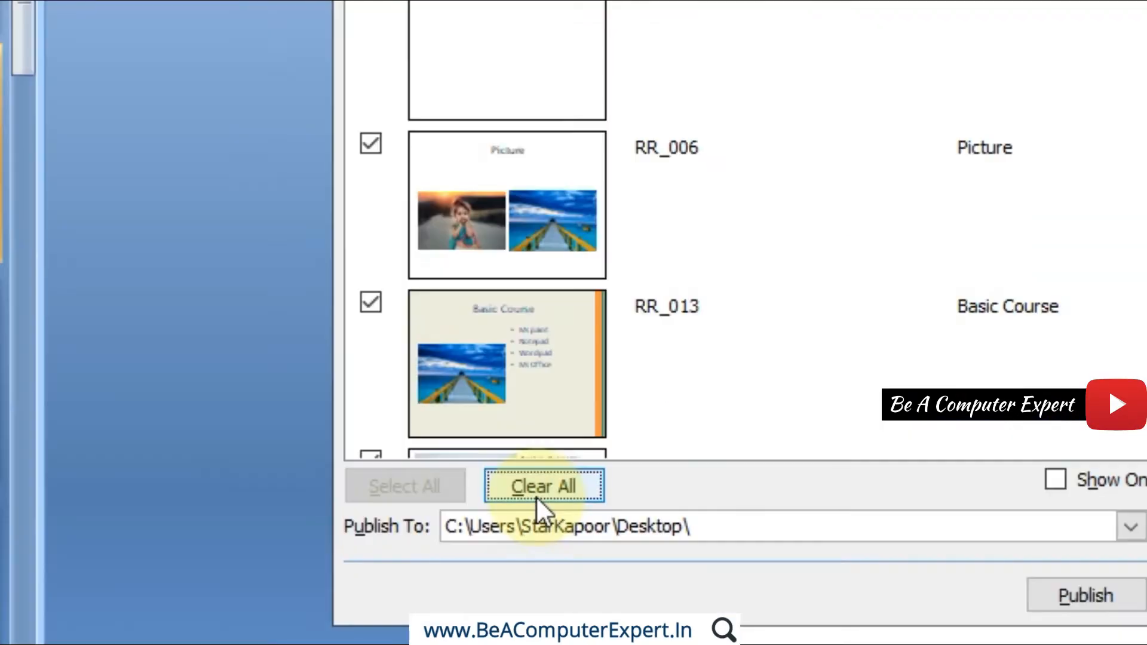
left_click(536, 496)
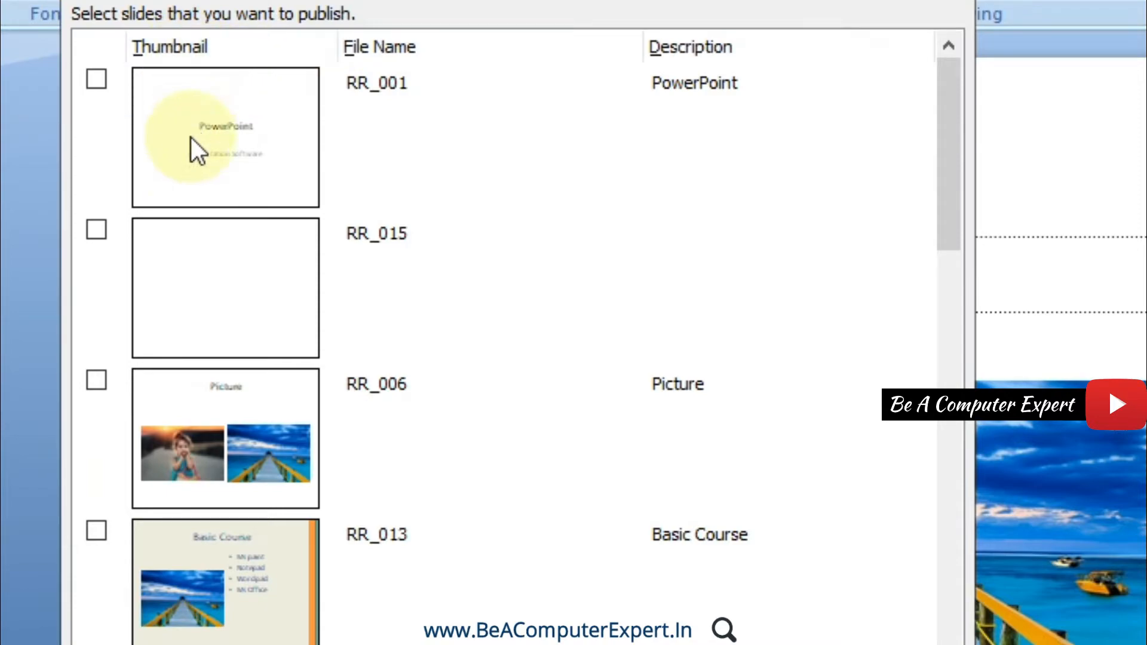
left_click(390, 82)
left_click(385, 104)
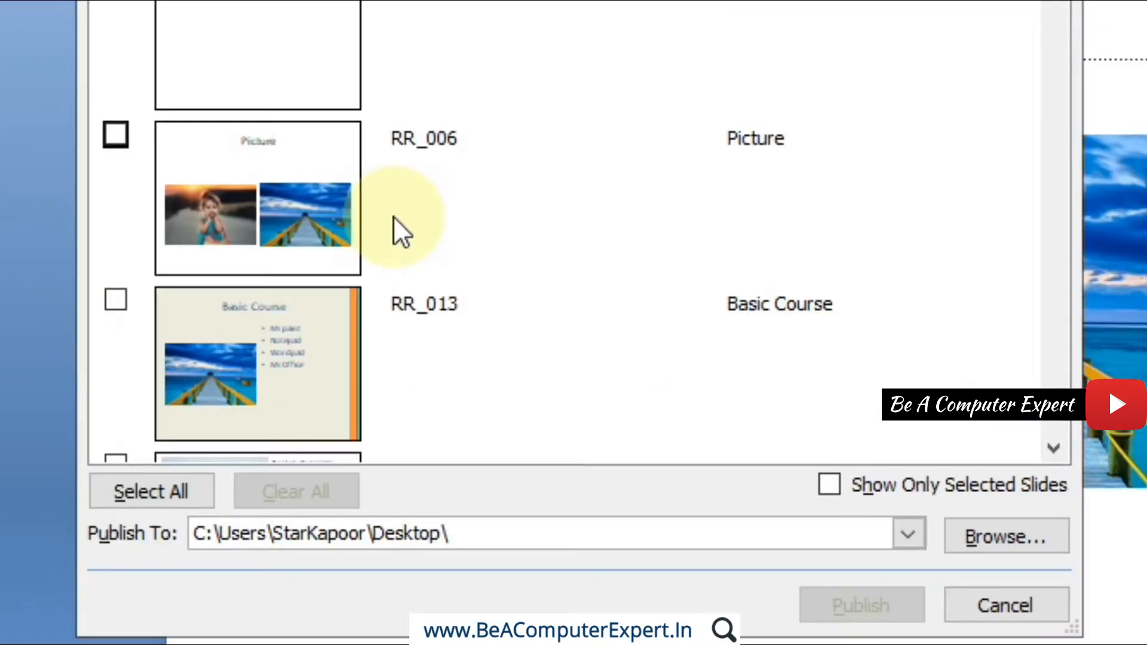
Step: Mark the Picture and Basic Course slides for publishing, and rename the Picture slide's file as Picture Slide
left_click(117, 135)
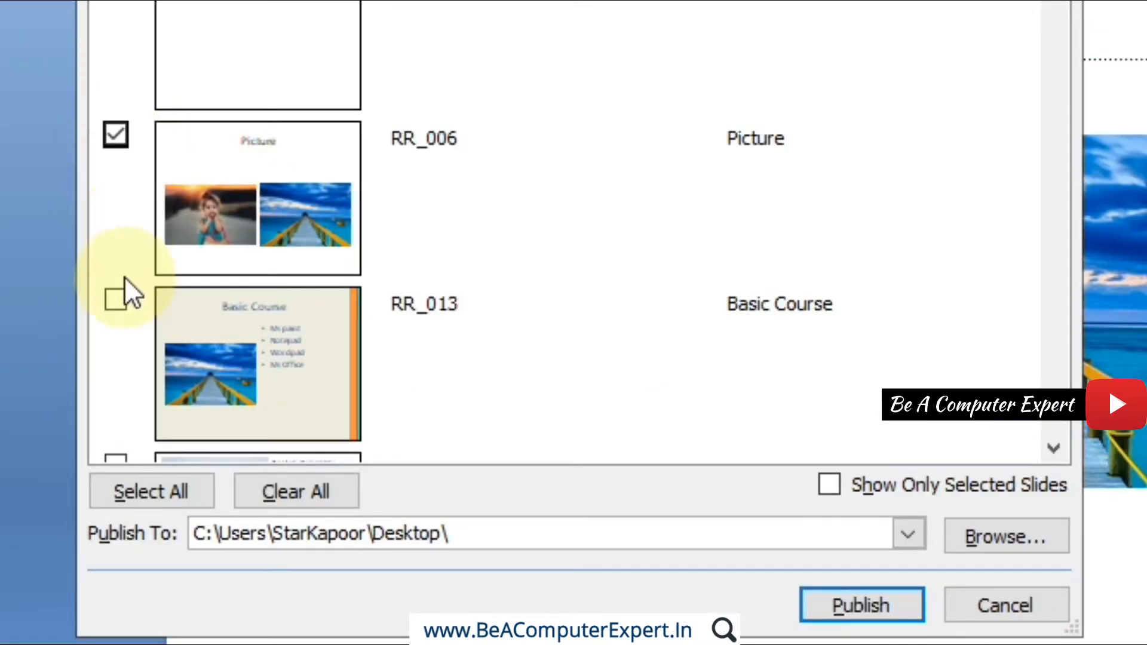
left_click(117, 301)
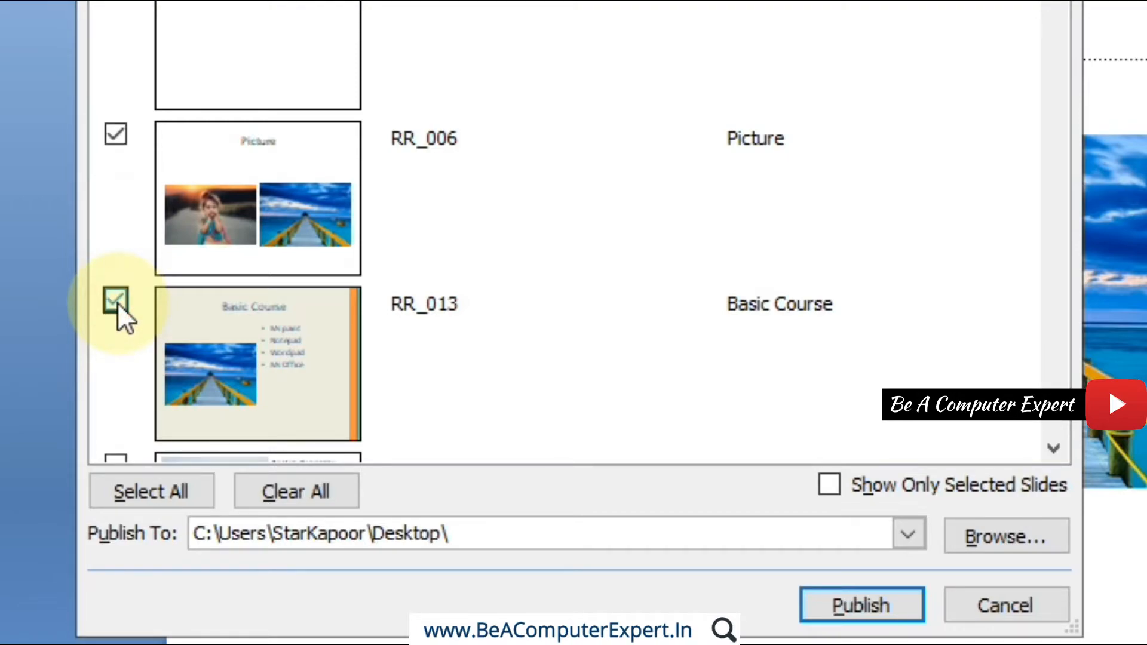
left_click(558, 149)
left_click_drag(498, 142, 398, 143)
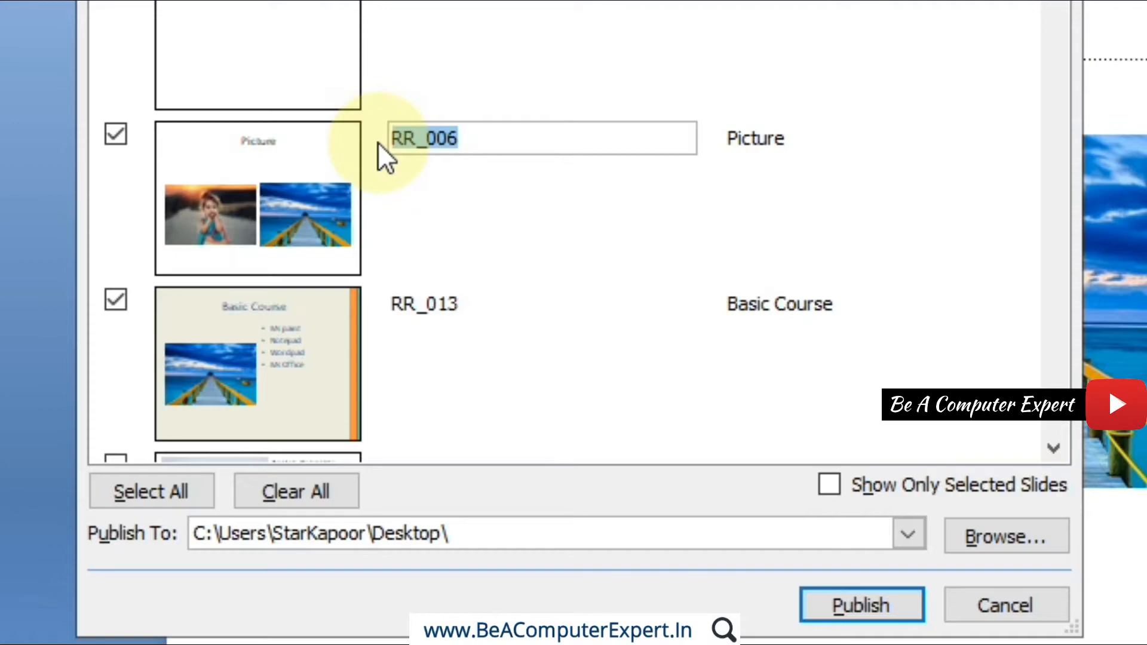
type("Pictu")
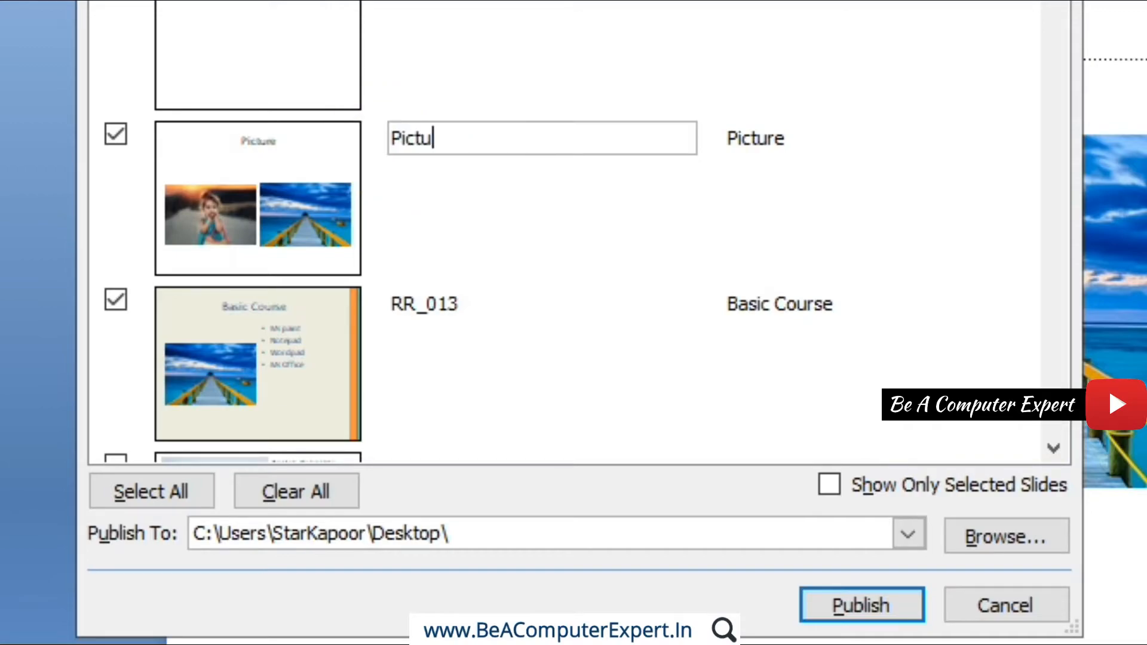
type("re Slide")
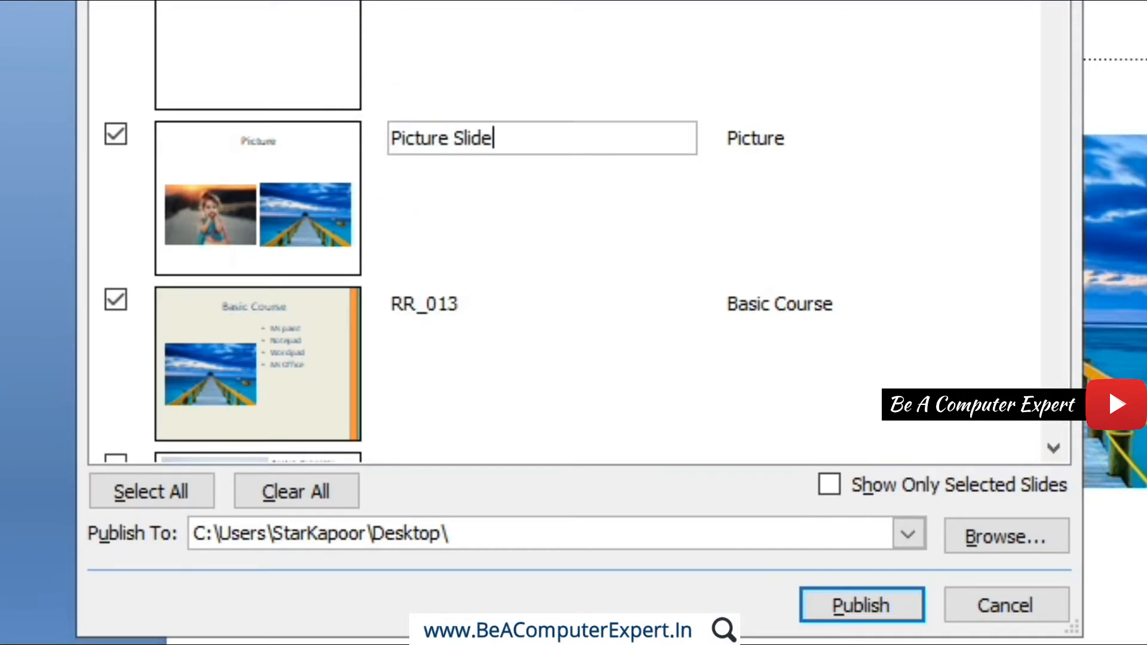
Step: Rename the Basic Course slide's file for publishing as Basic Course
left_click(460, 301)
left_click_drag(460, 301, 295, 306)
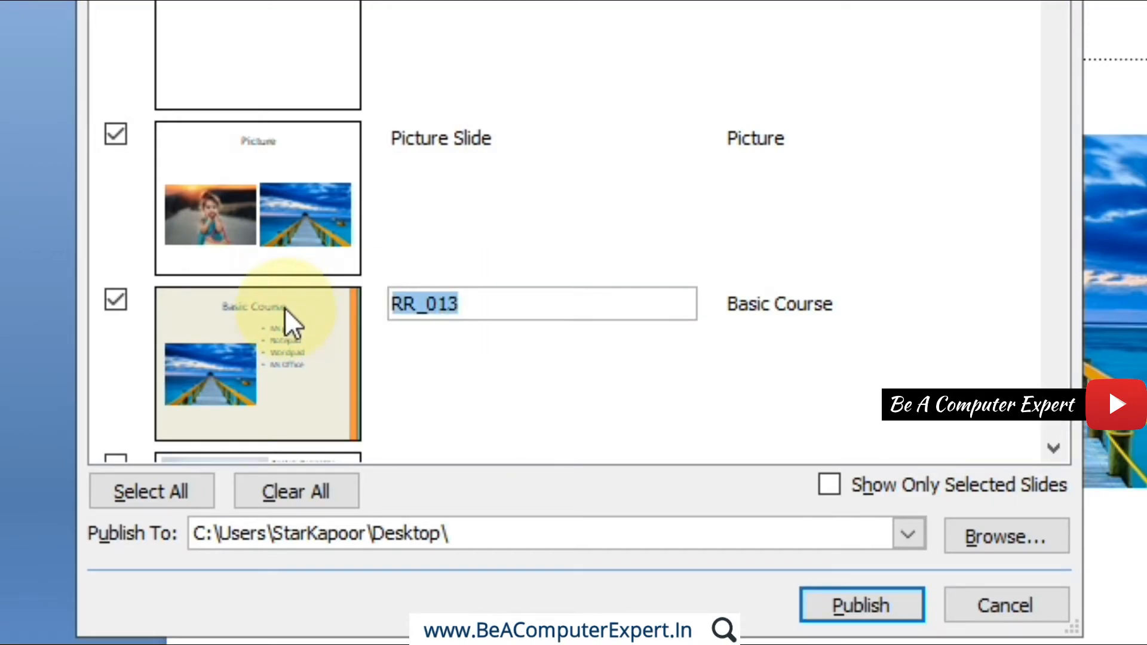
type("Basic ")
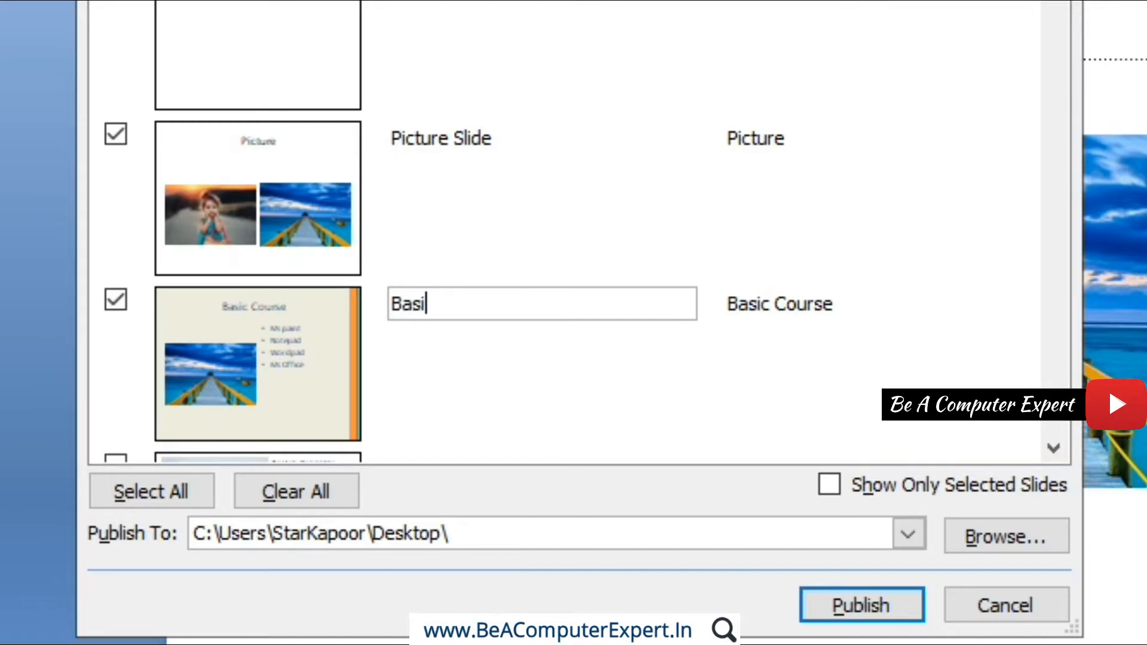
type("Course")
left_click(483, 152)
left_click(486, 327)
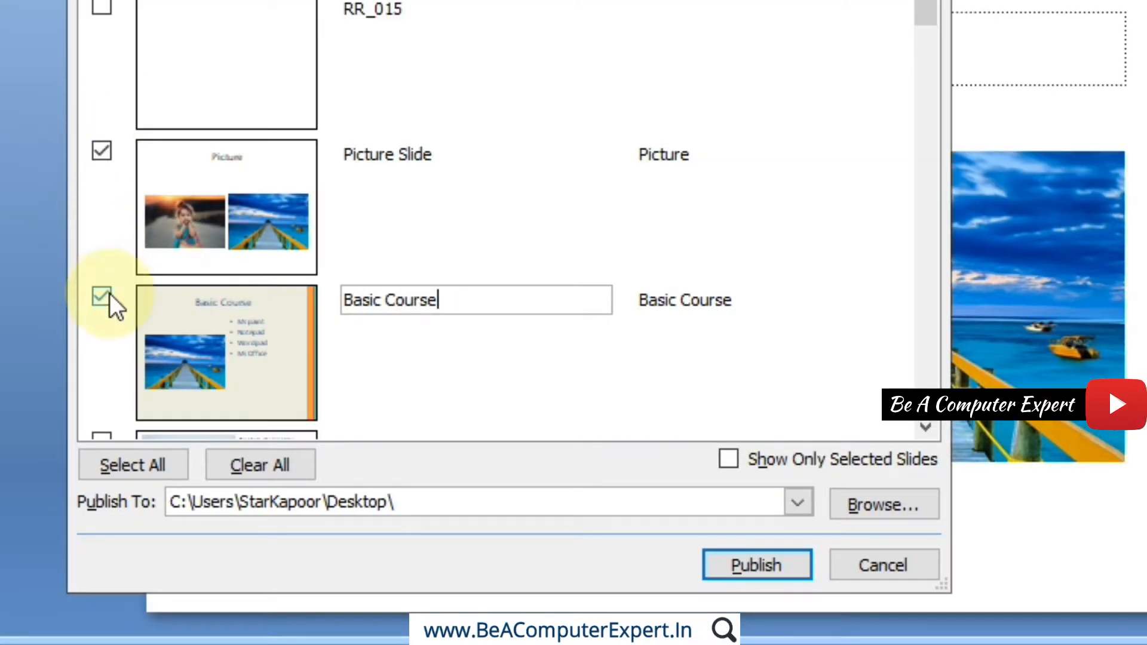
Step: Limit the publishing list to only the selected slides, and restore the full list
left_click(731, 460)
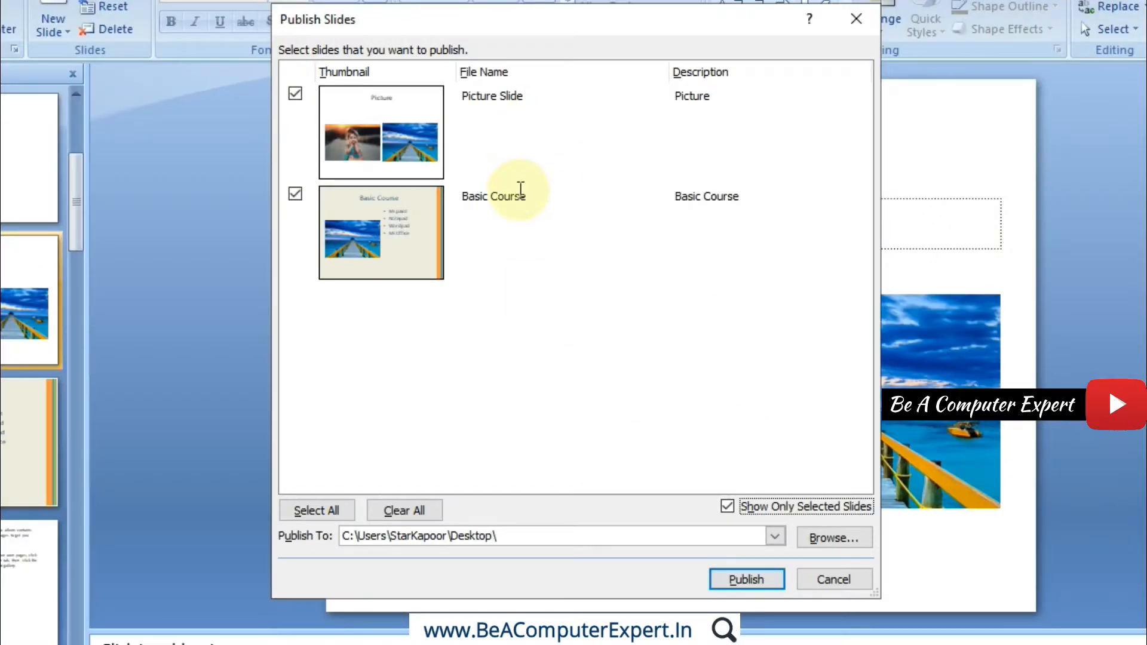
left_click(520, 190)
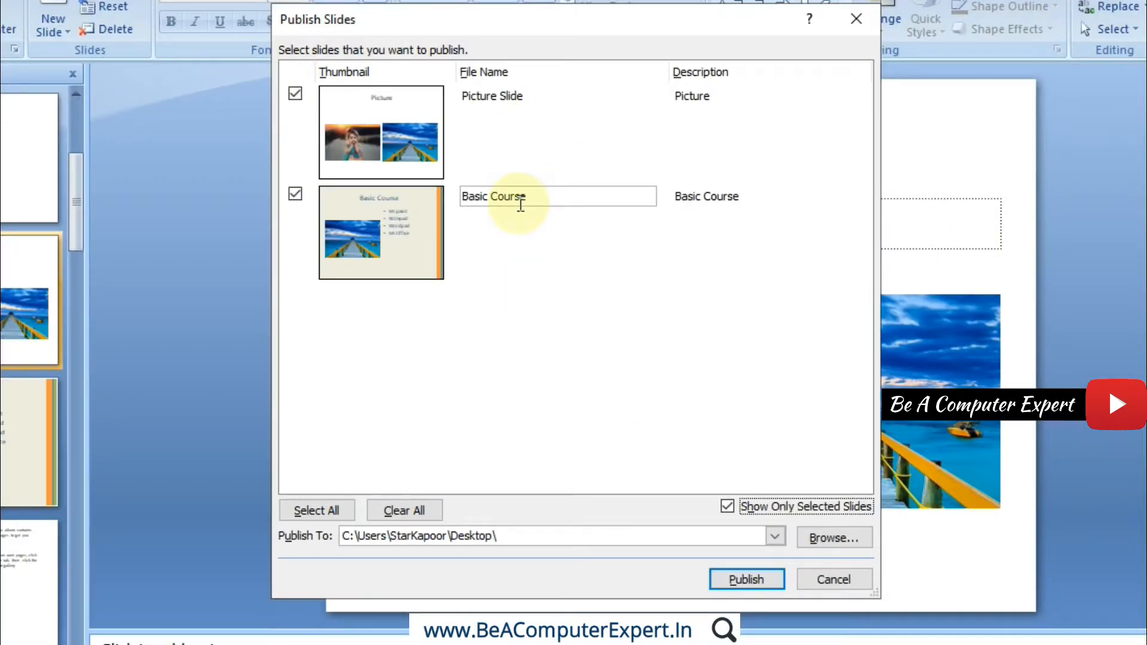
left_click(519, 242)
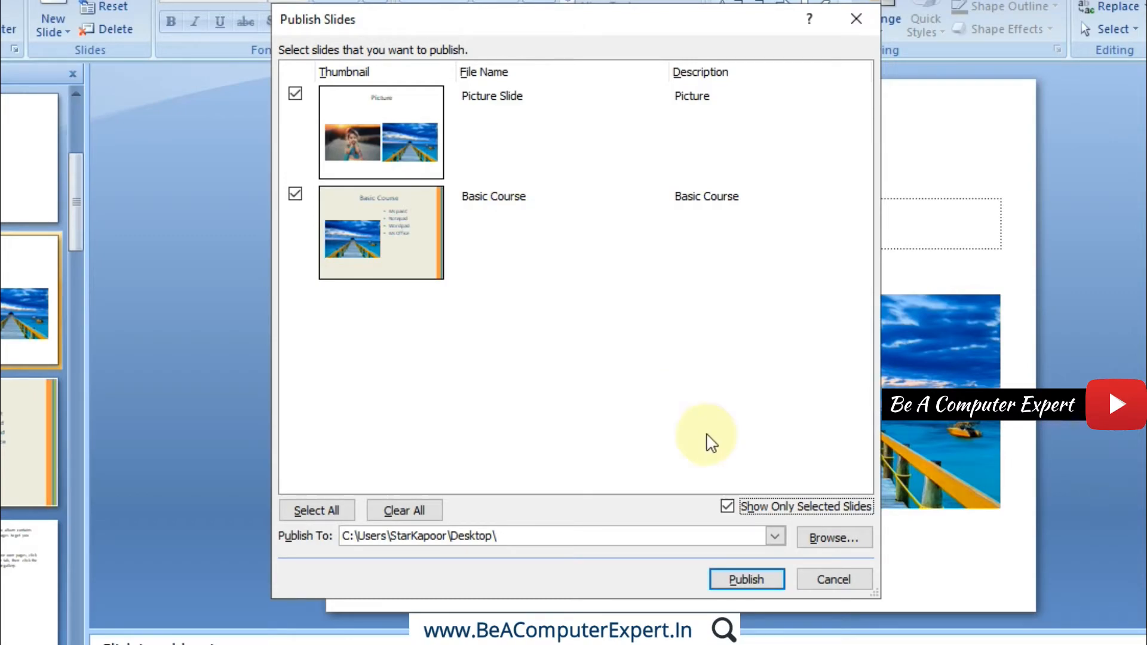
left_click(728, 508)
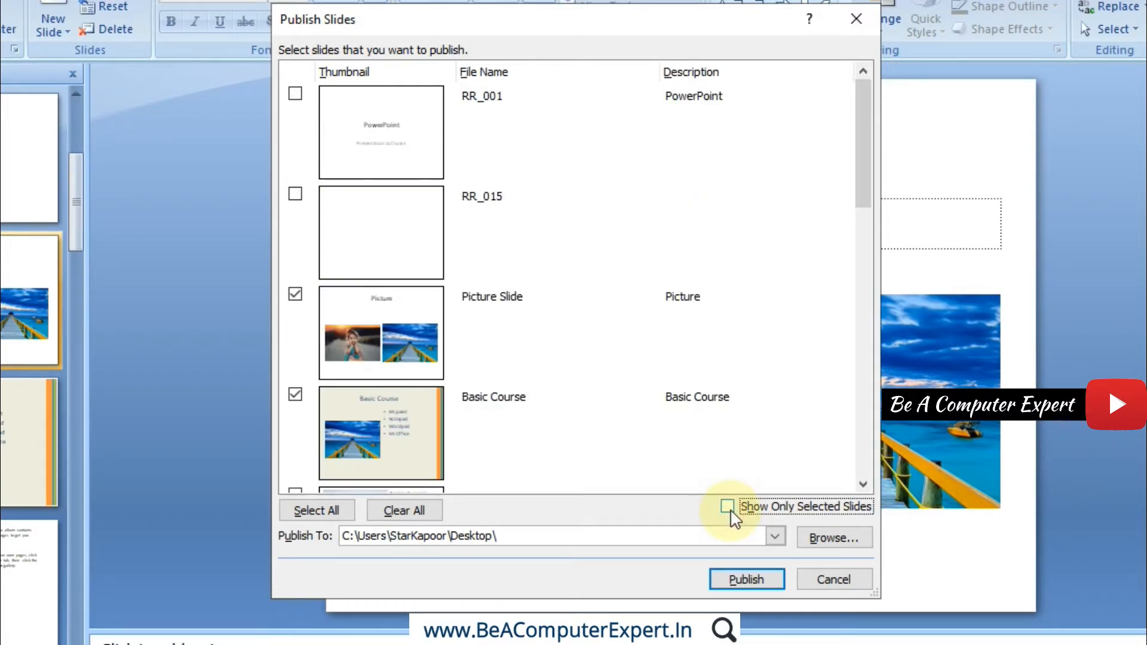
Step: Choose the Desktop as the publishing location and publish the Picture Slide and Basic Course slides there
scroll(822, 189, "down", 2)
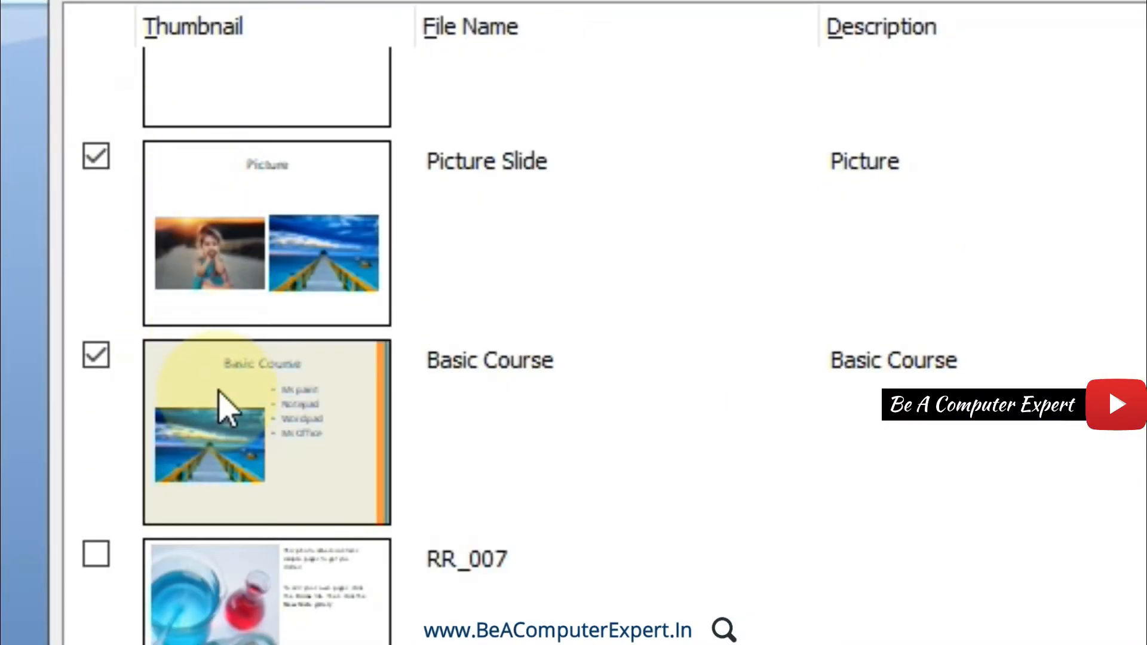
left_click(495, 170)
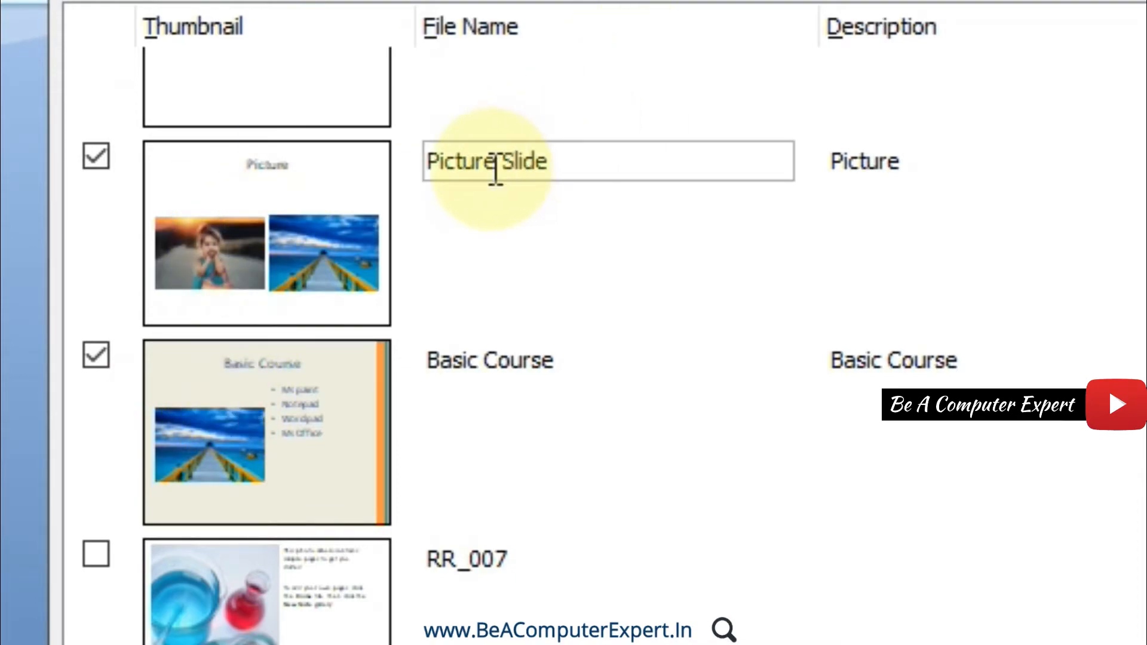
left_click(489, 358)
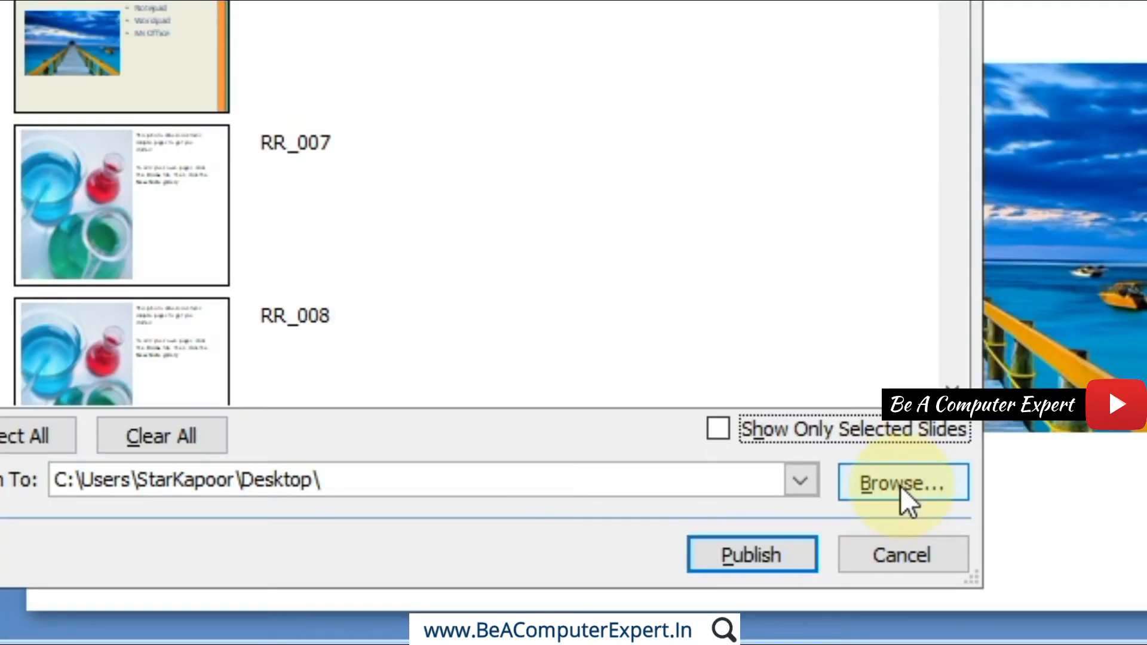
left_click(901, 486)
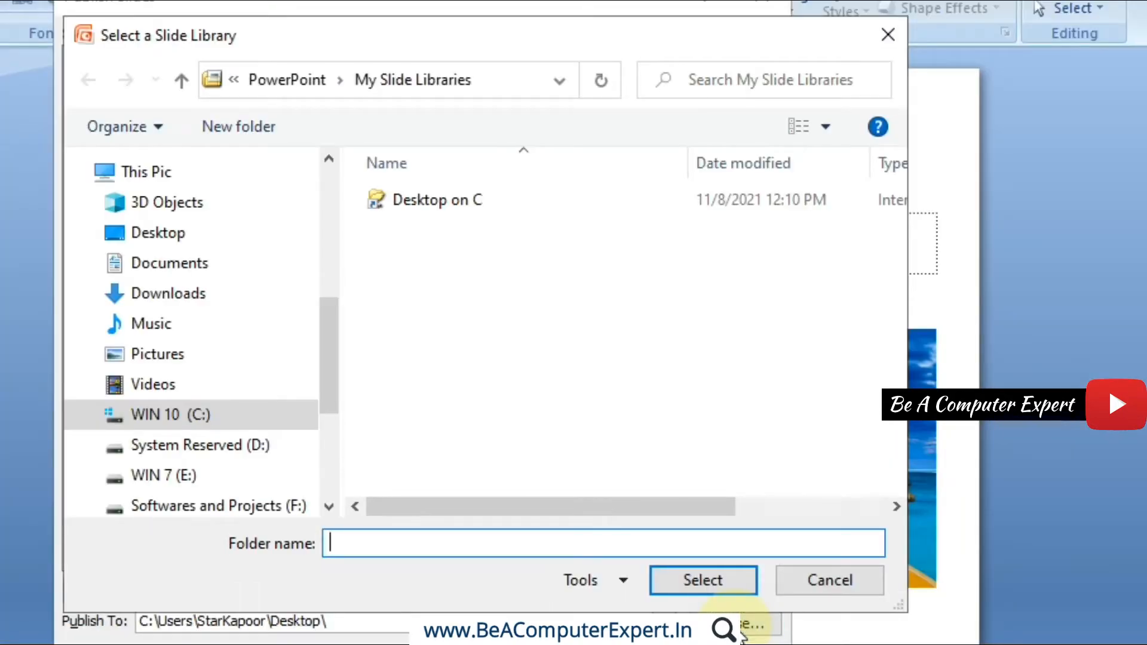
left_click(233, 232)
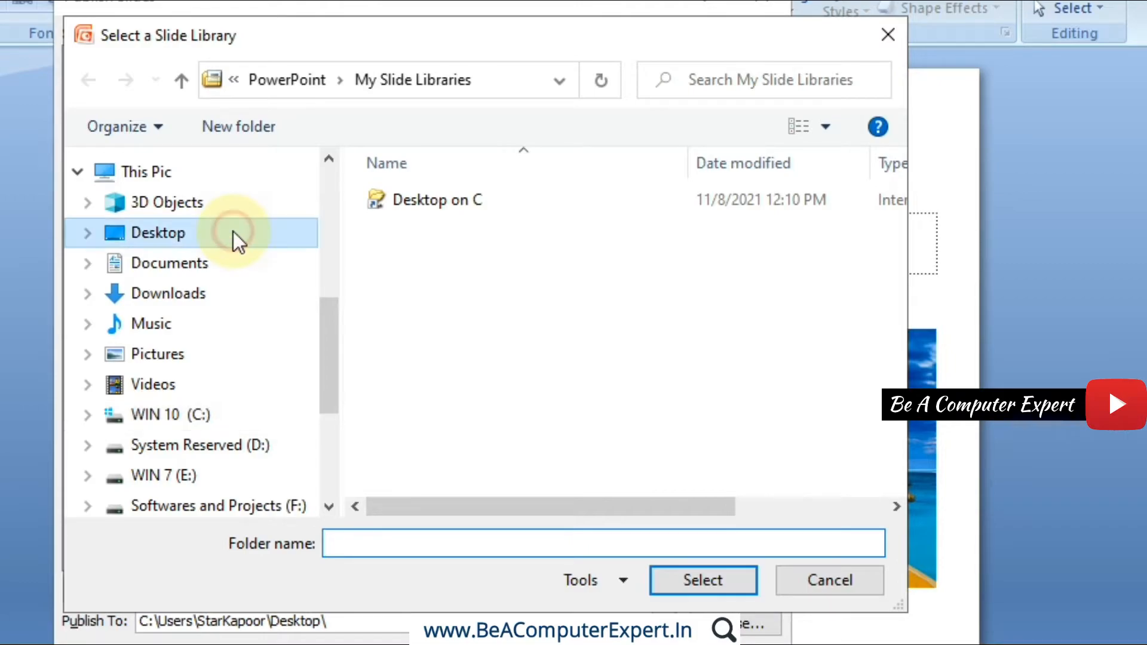
left_click(696, 583)
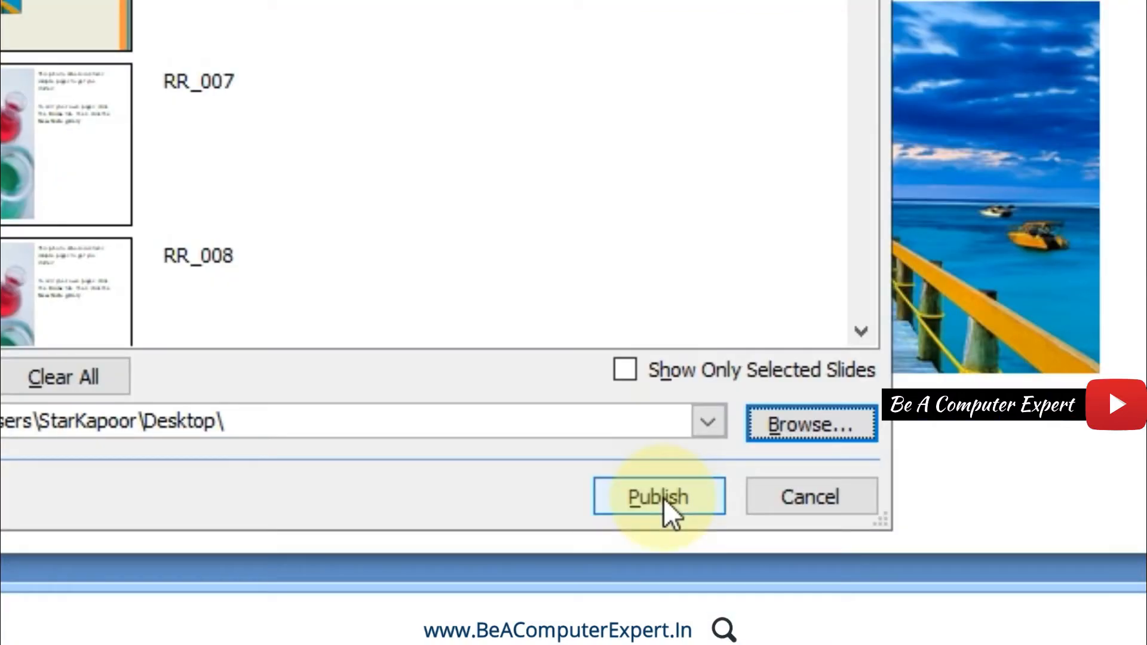
left_click(663, 497)
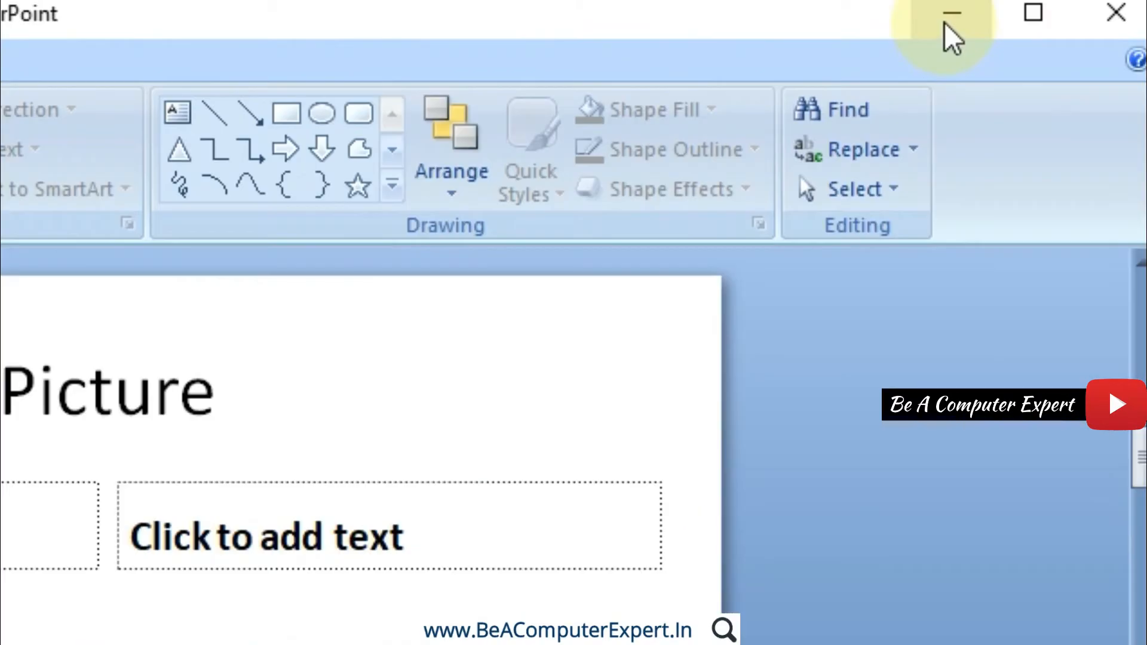
Step: Open the published Picture Slide file from the desktop to check its content, and close it again
left_click(946, 24)
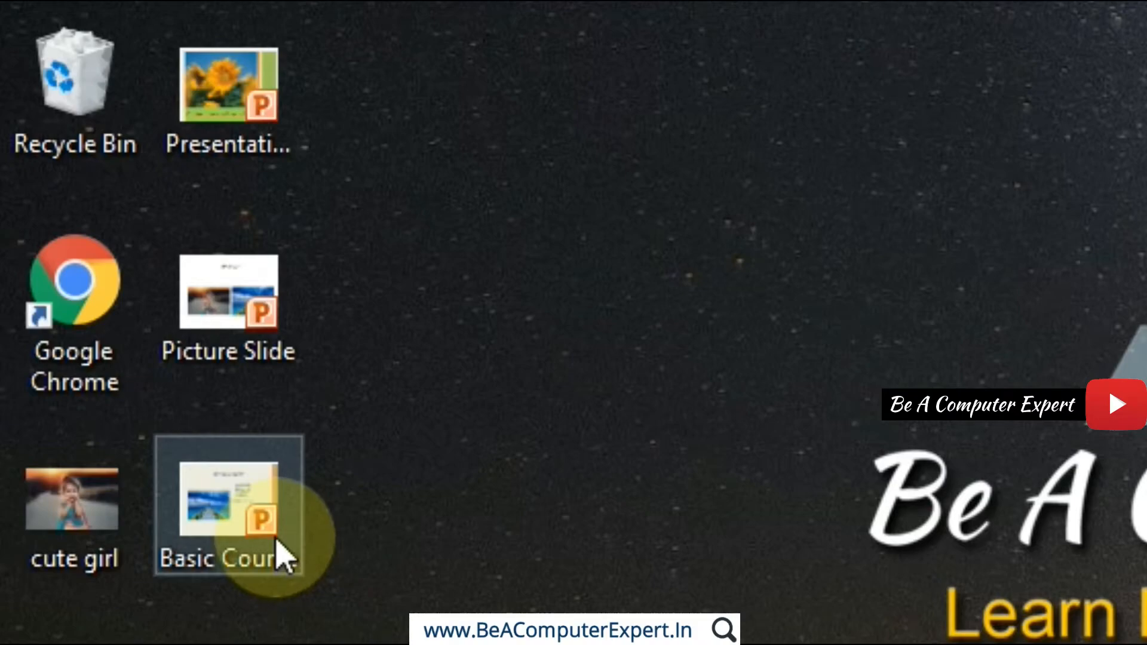
double_click(270, 306)
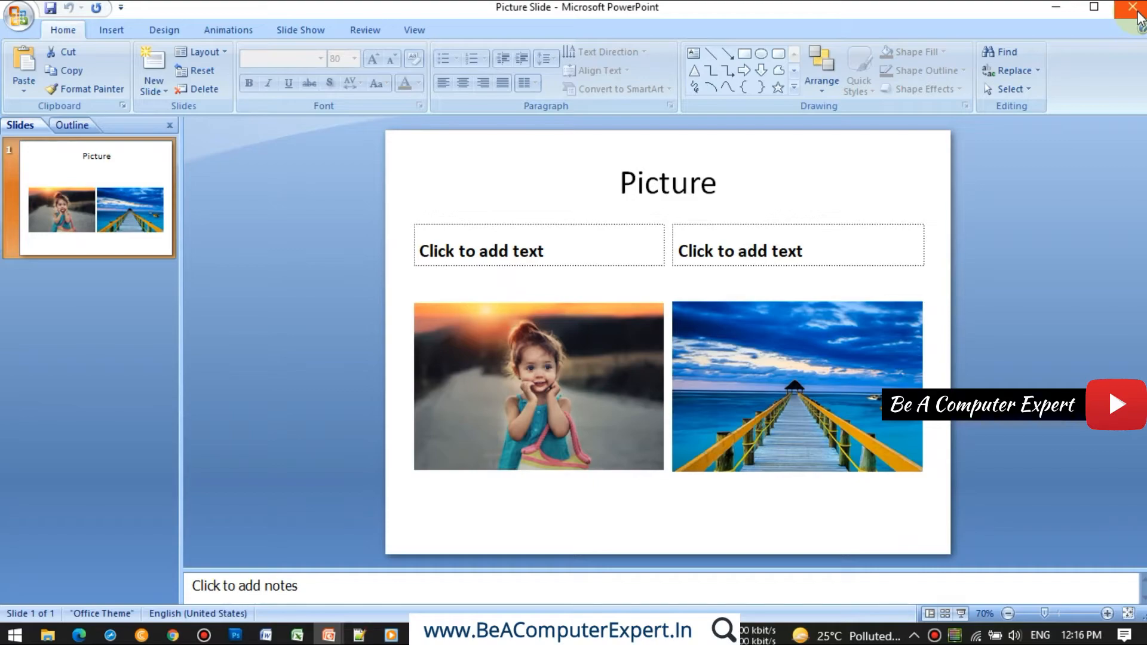
left_click(1136, 11)
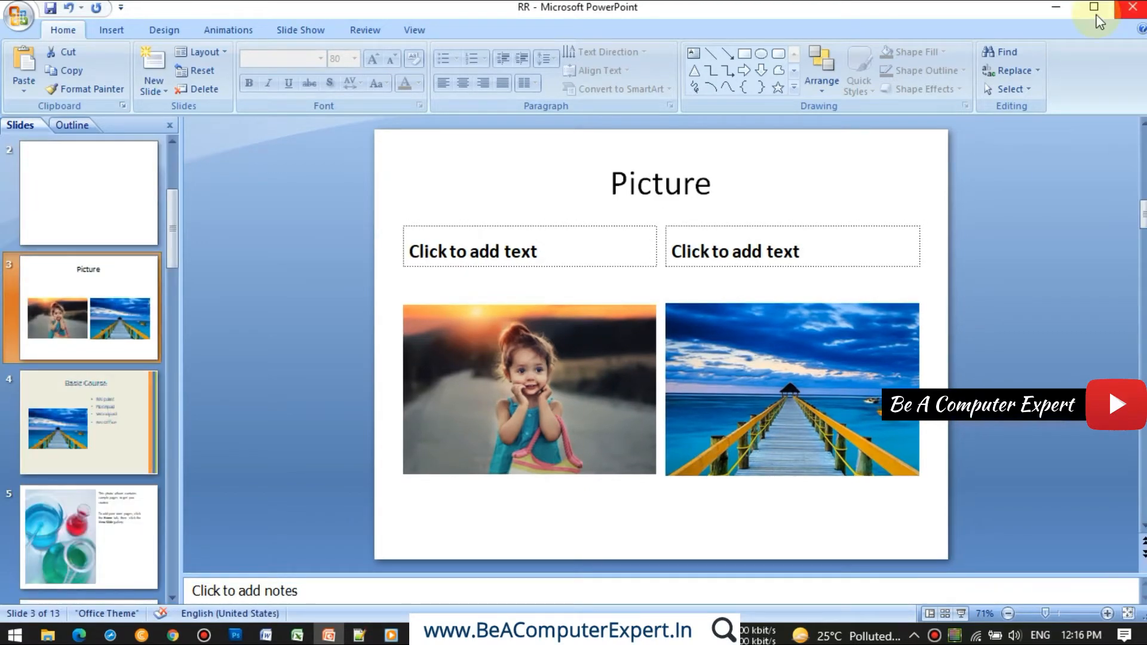
Step: Open the published Basic Course file from the desktop to check its content, and close it again
left_click(1053, 6)
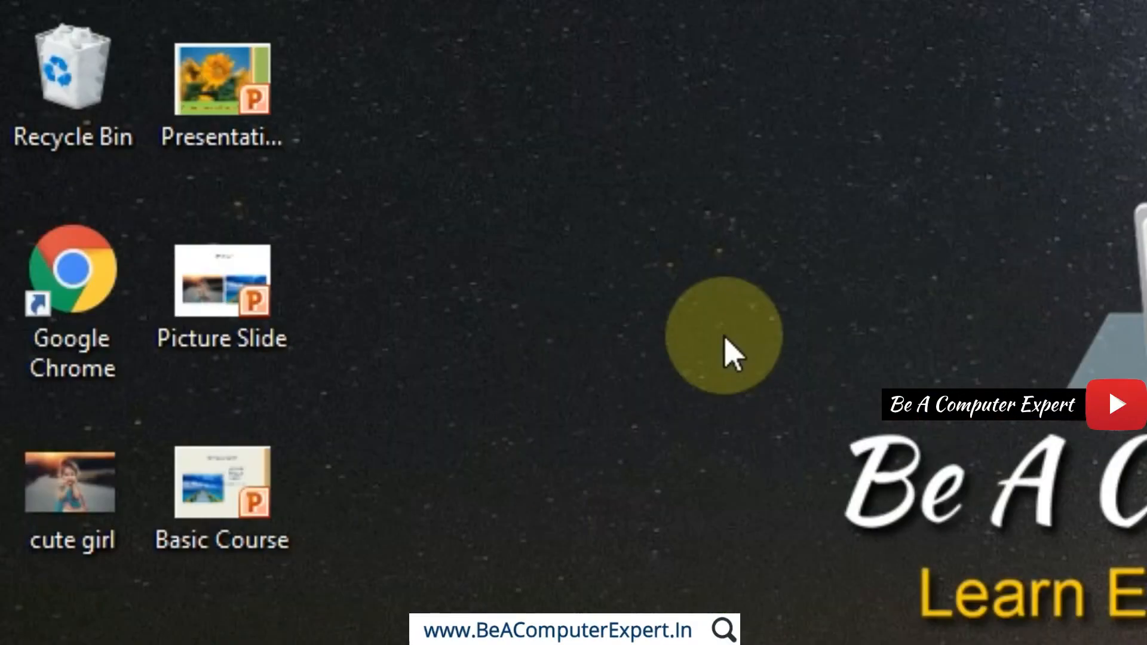
left_click(233, 478)
double_click(234, 479)
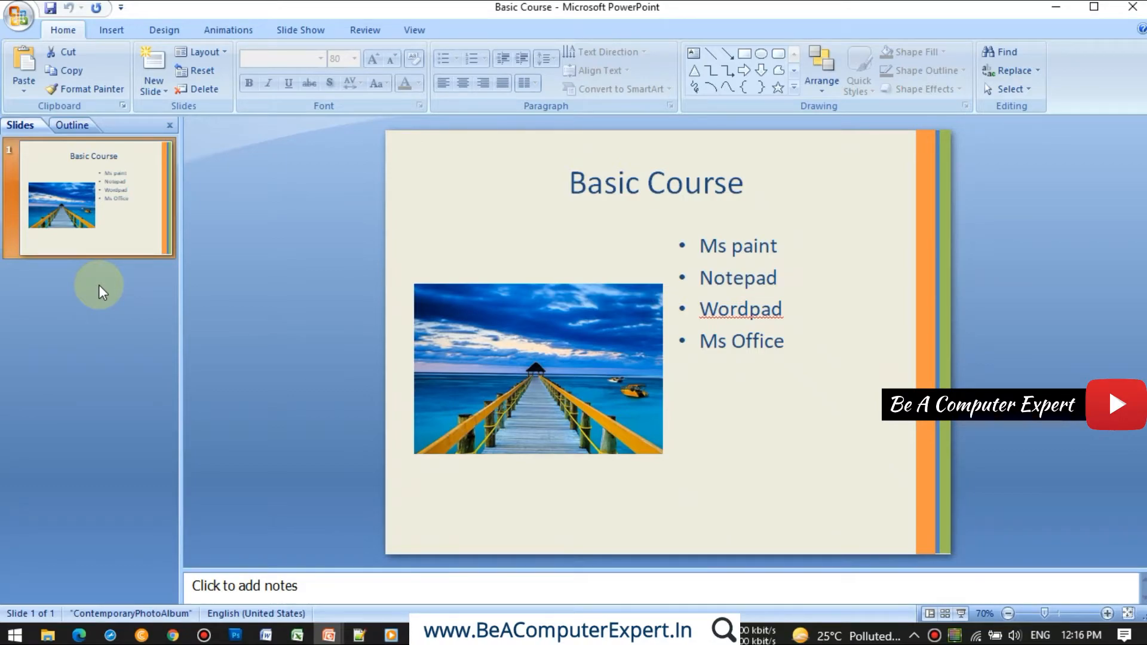
left_click(1133, 7)
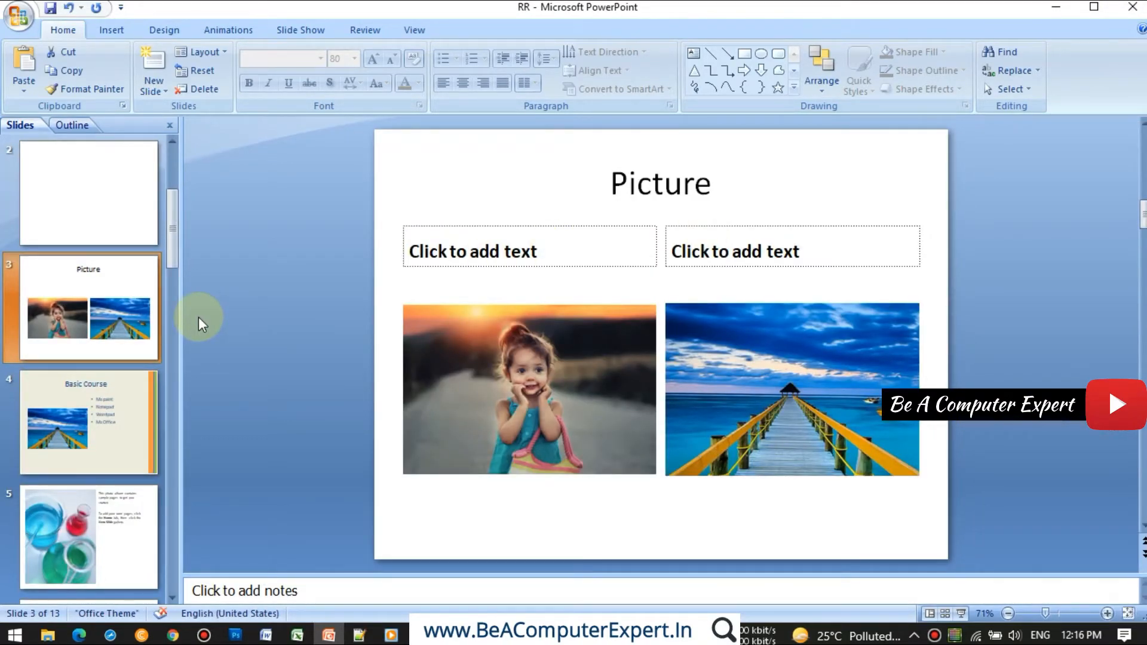
right_click(80, 281)
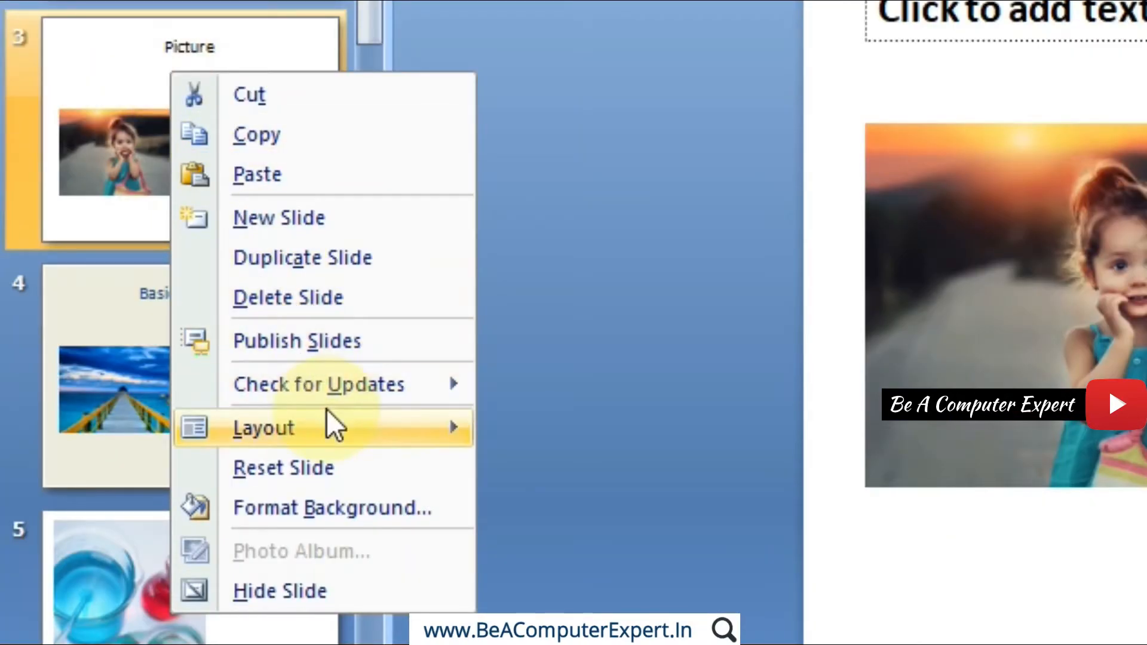
mouse_move(327, 393)
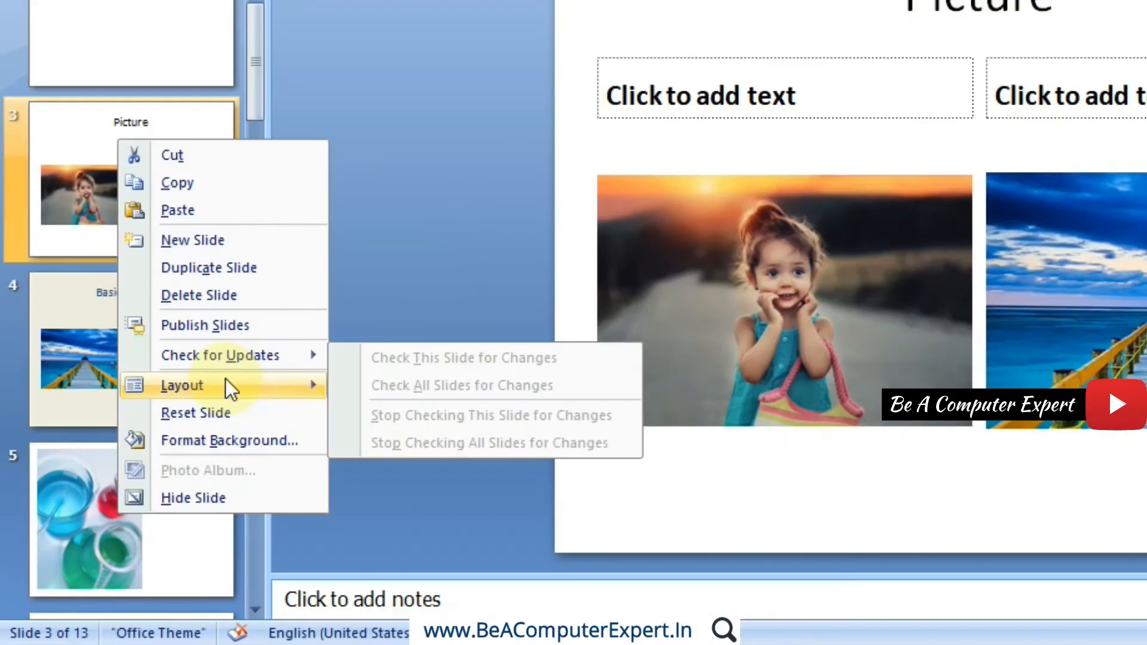
mouse_move(328, 421)
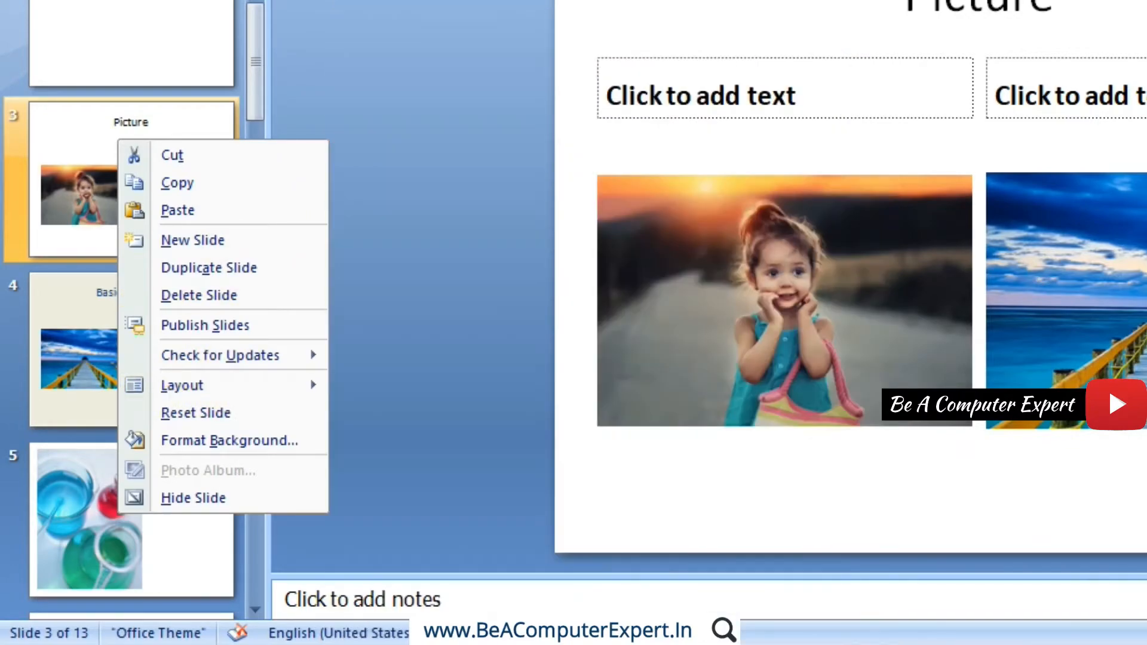
left_click(472, 36)
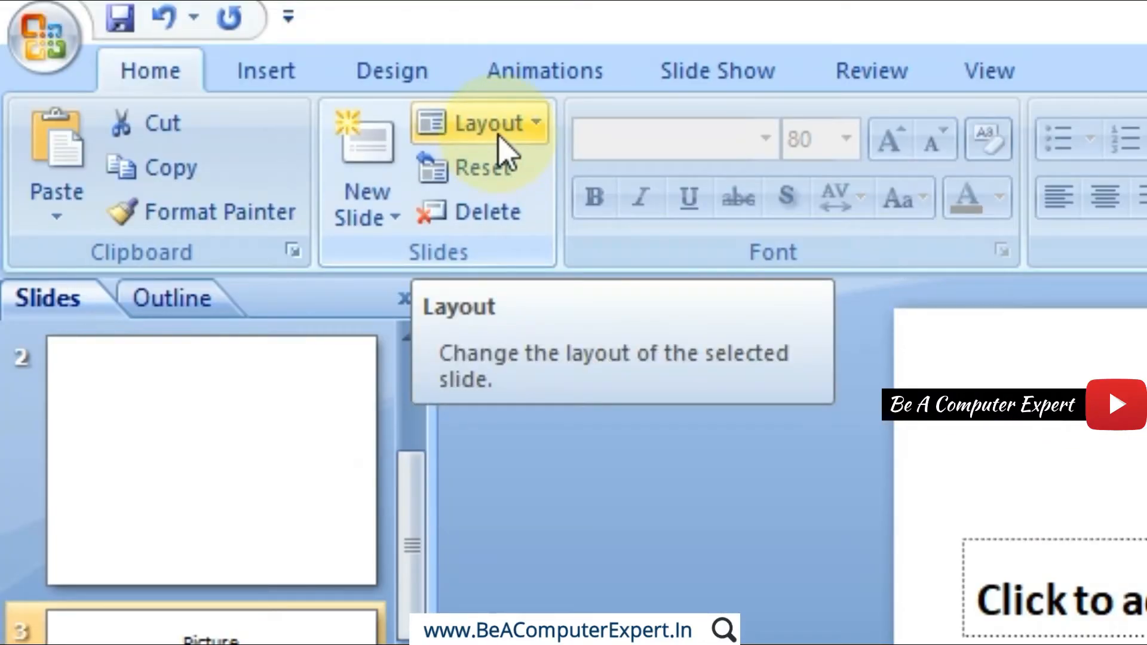
right_click(179, 99)
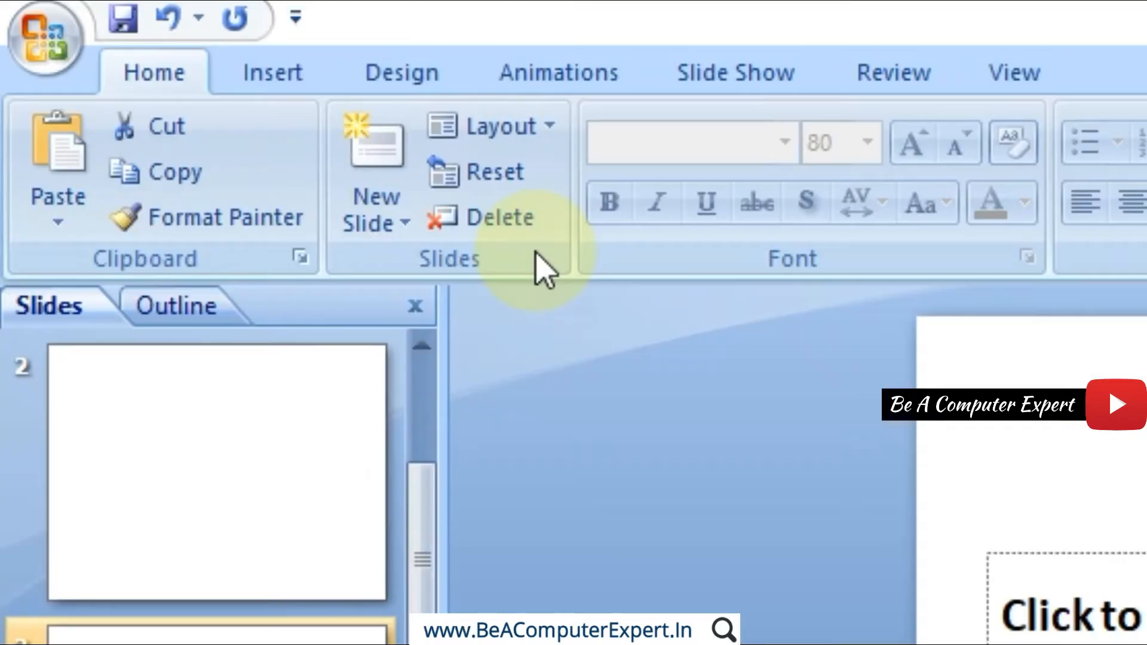
left_click(535, 251)
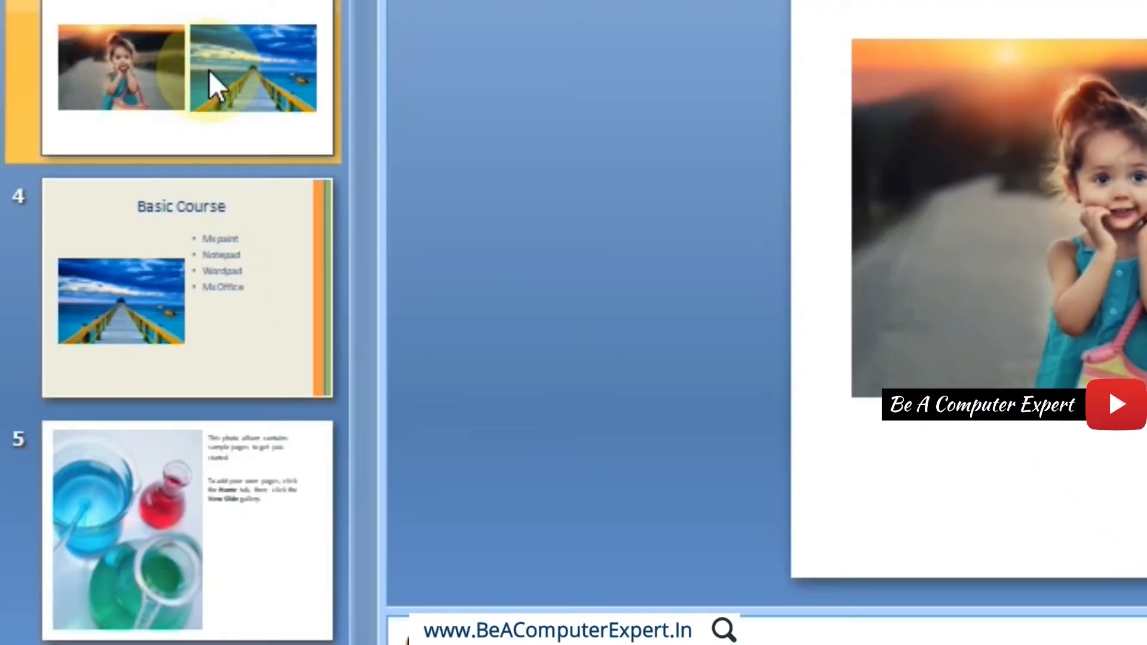
Step: Open the background formatting for the Picture slide and apply a green solid fill, replacing it with aqua
right_click(209, 69)
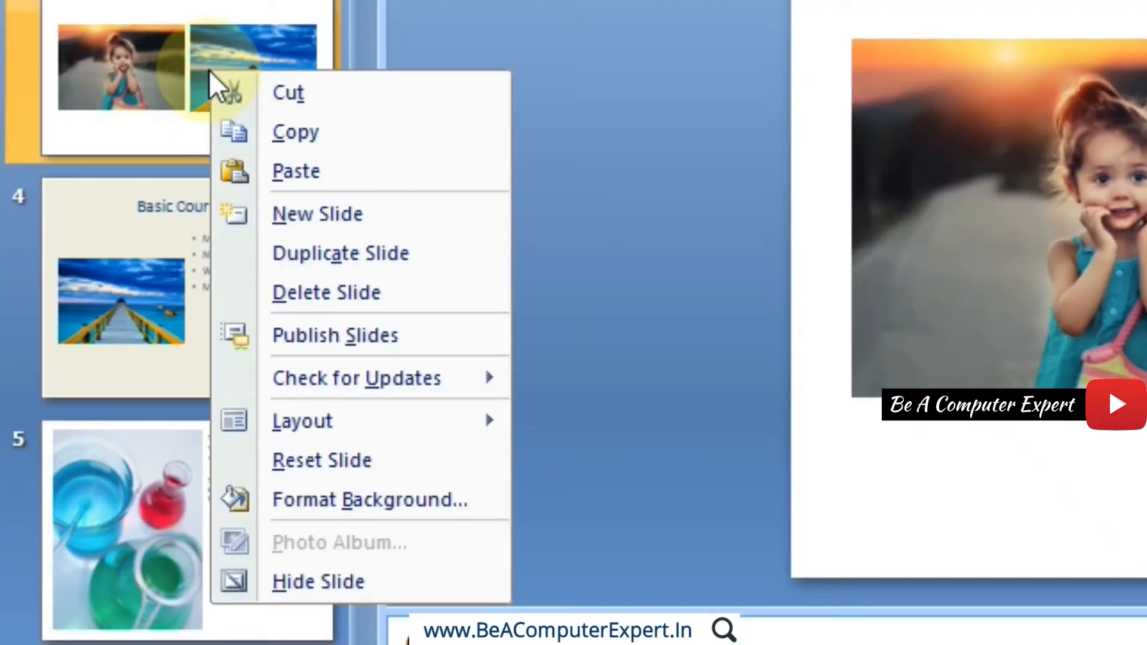
left_click(356, 509)
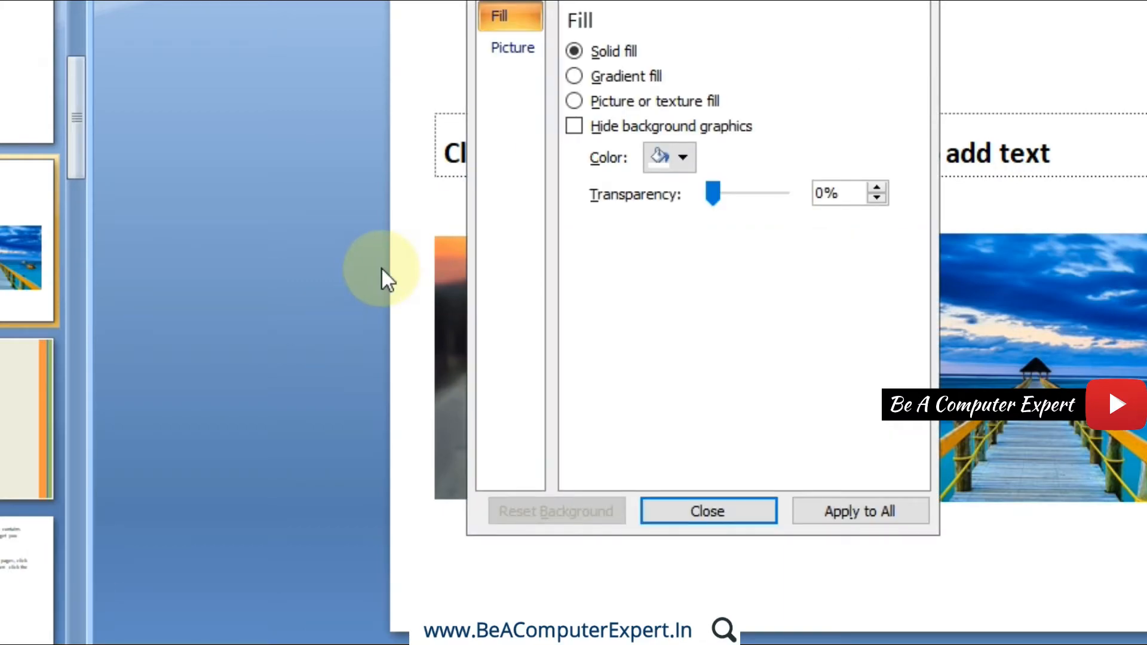
left_click_drag(609, 1, 174, 27)
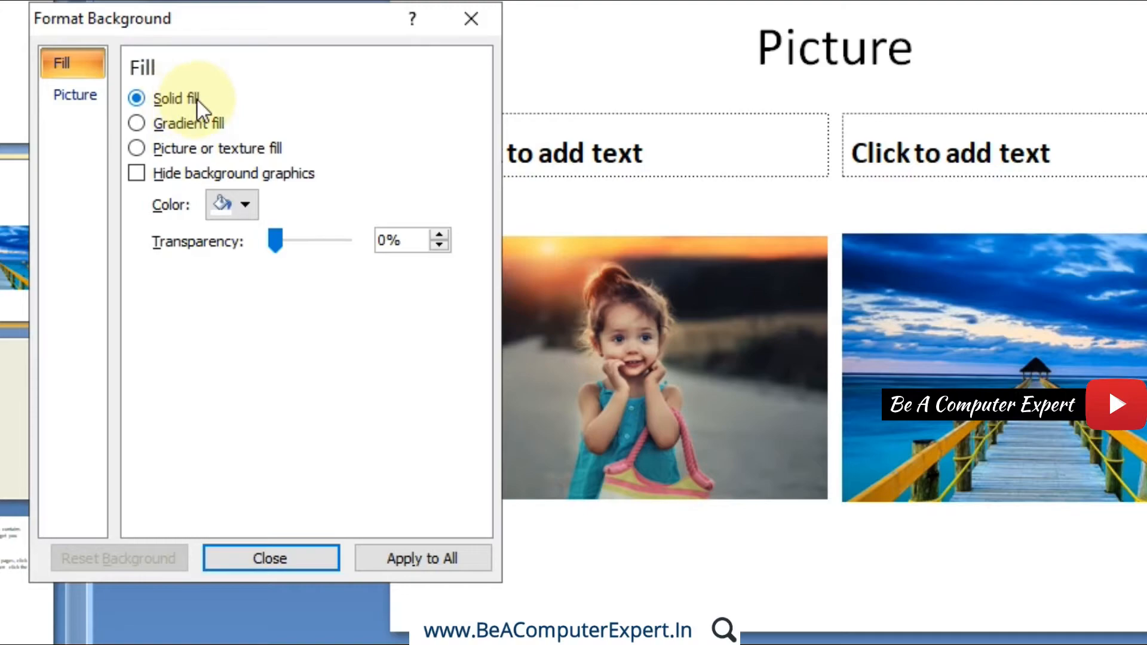
left_click(245, 202)
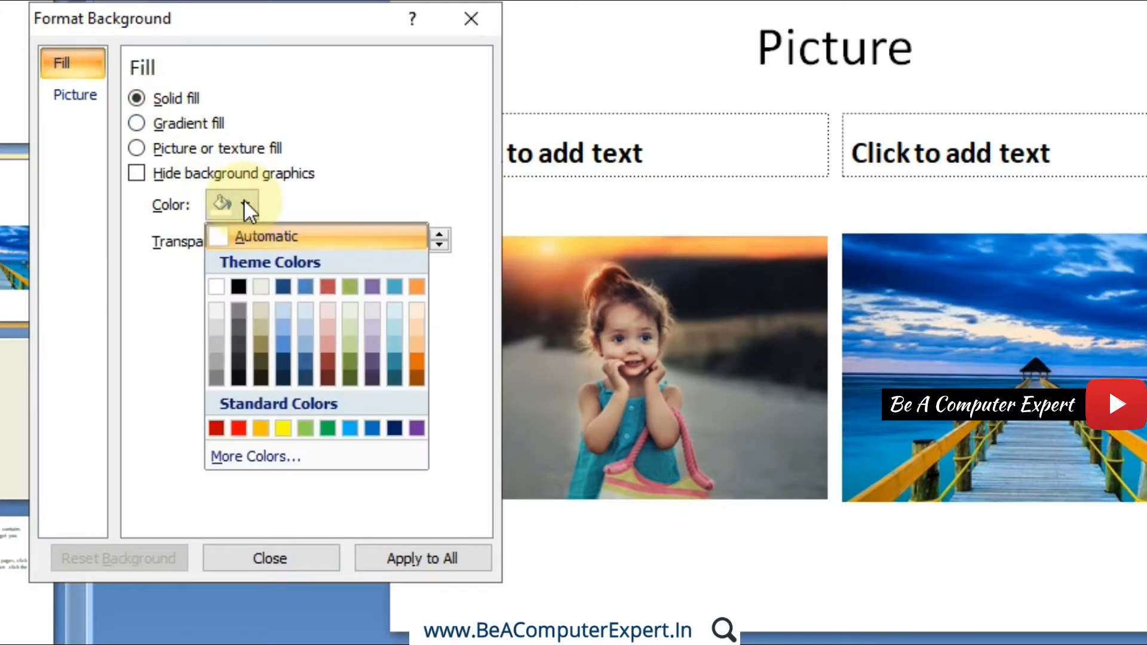
left_click(351, 285)
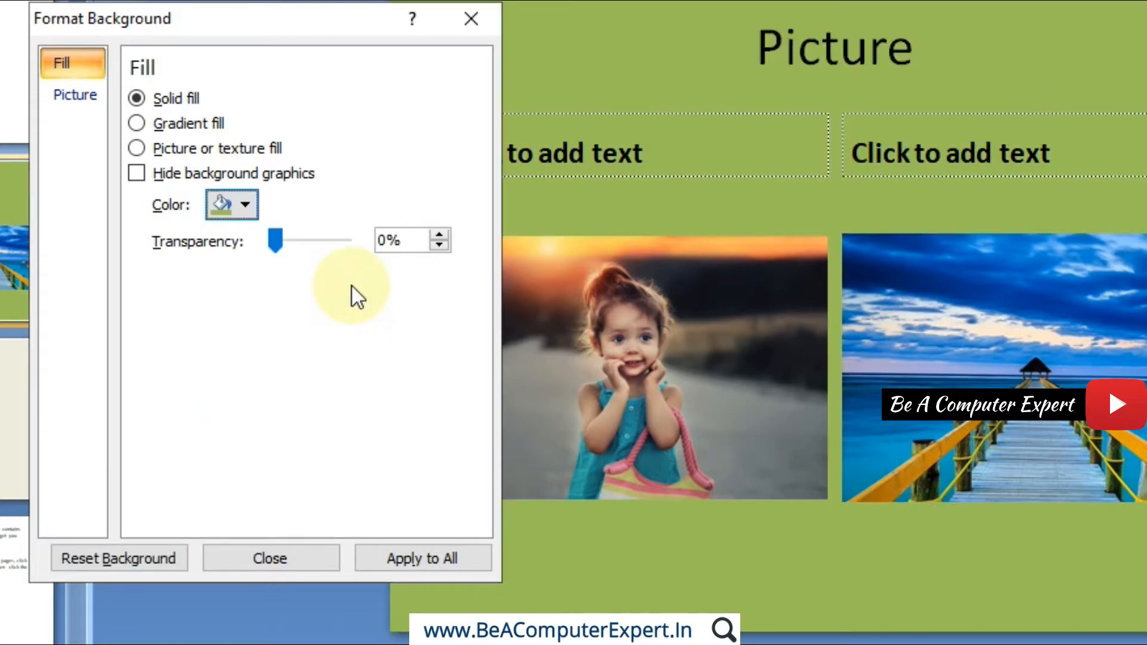
left_click(246, 205)
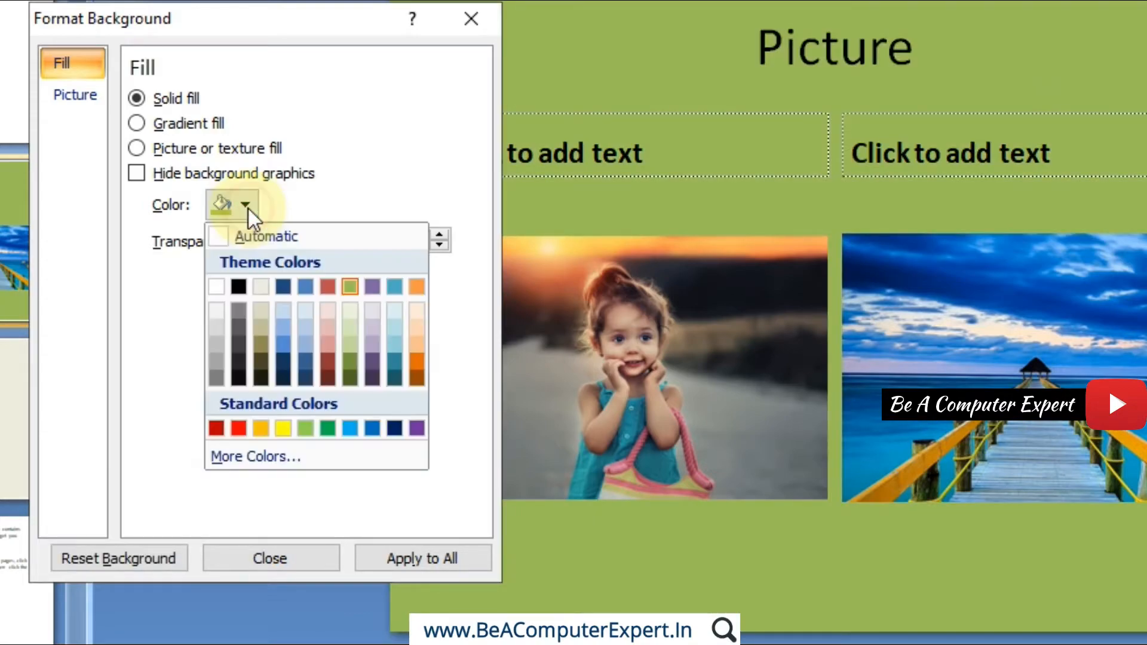
left_click(390, 285)
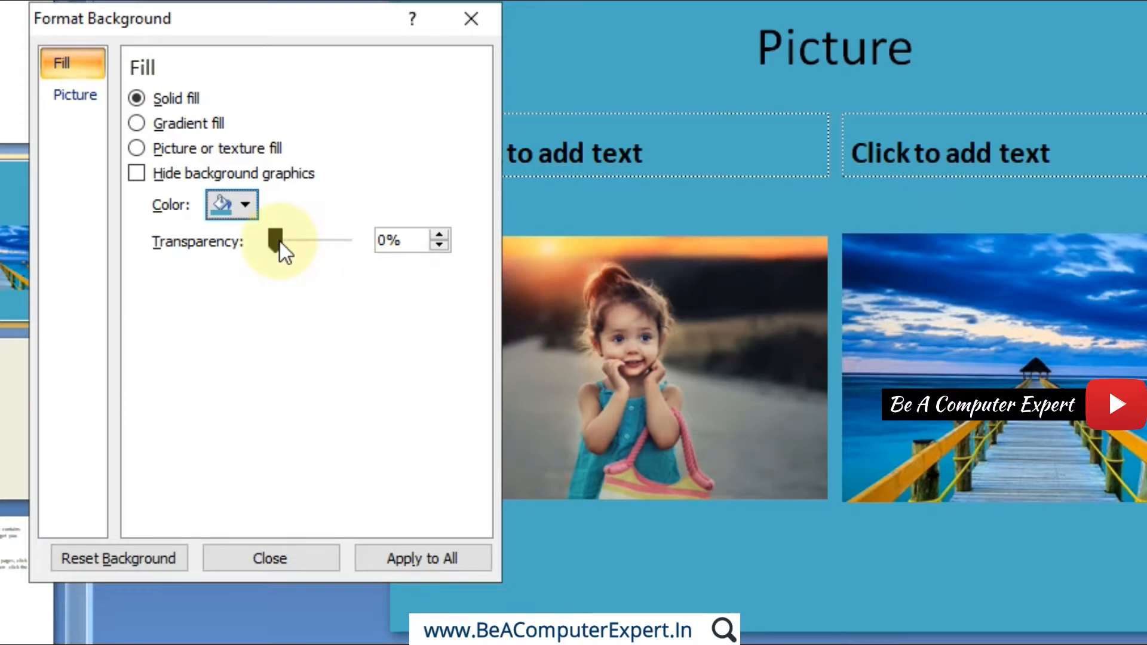
Step: Try the background fill at 63% transparency, return it to 0%, and reset the slide background
left_click_drag(281, 242, 324, 242)
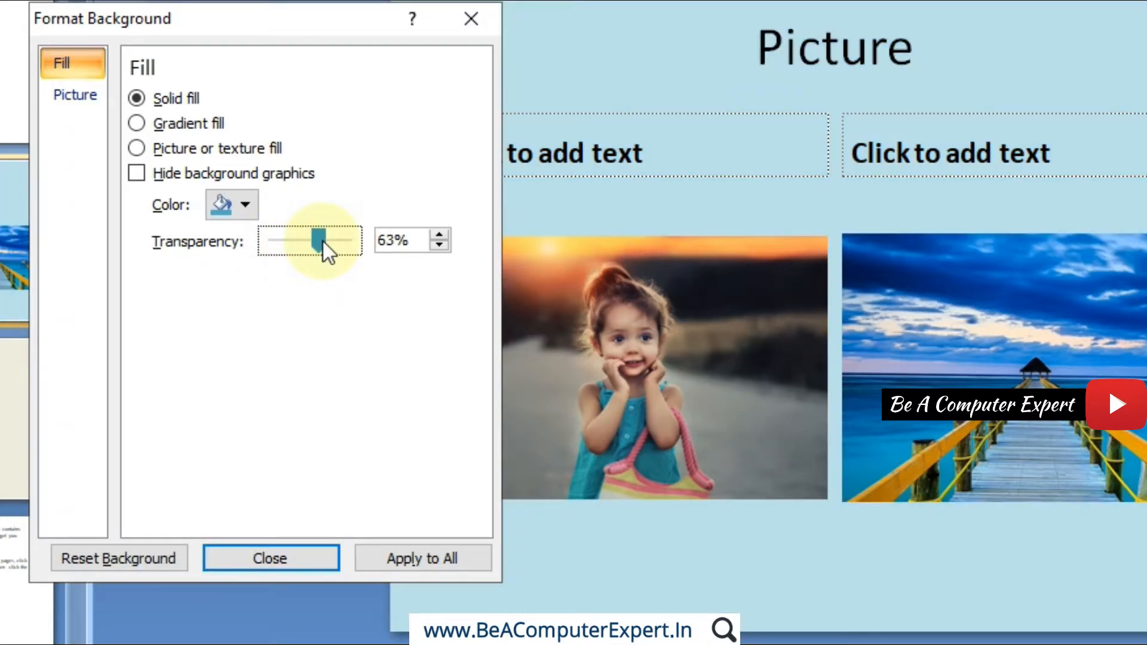
left_click_drag(324, 242, 264, 242)
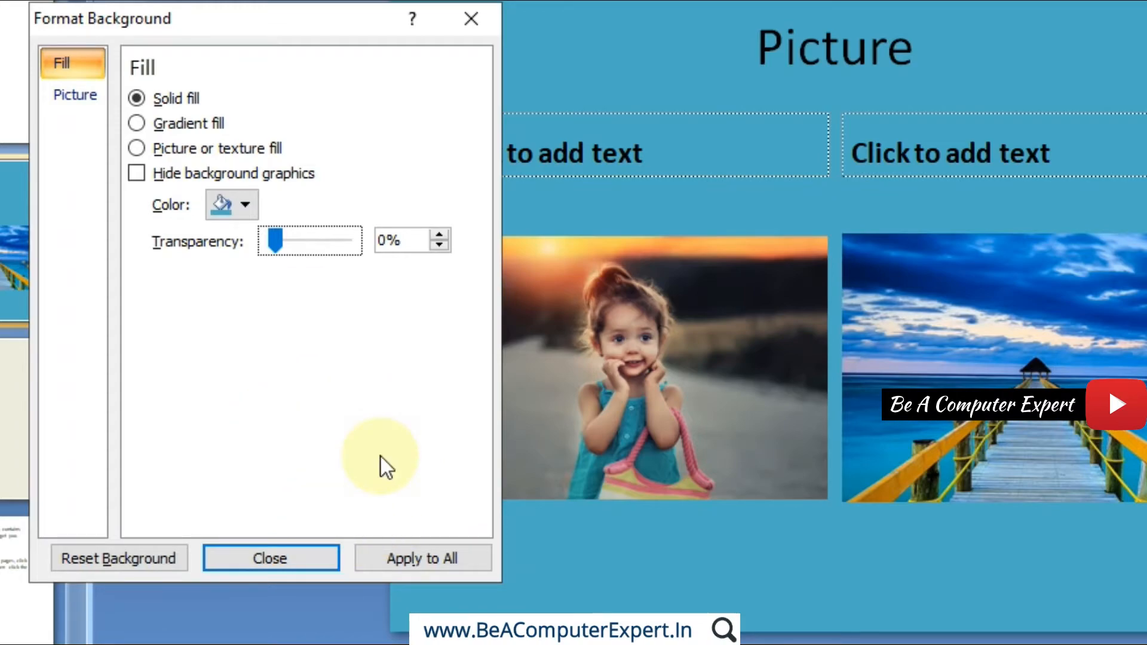
left_click(142, 554)
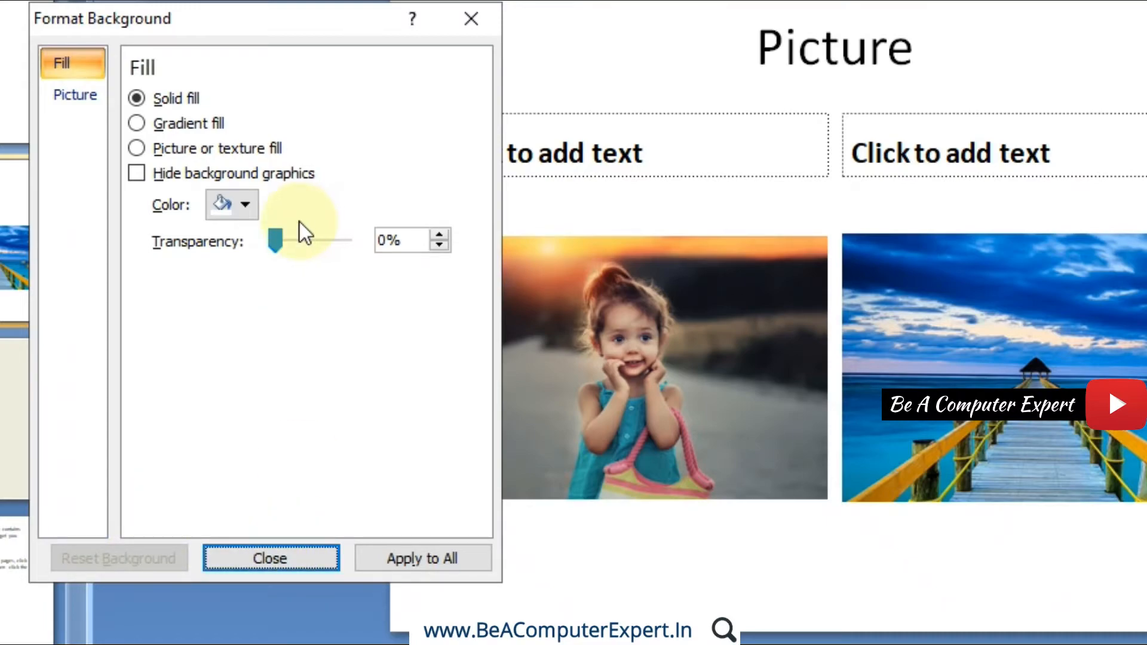
Step: Fill the Picture slide's background with solid red, change the fill to light orange, and close the background formatting
left_click(246, 206)
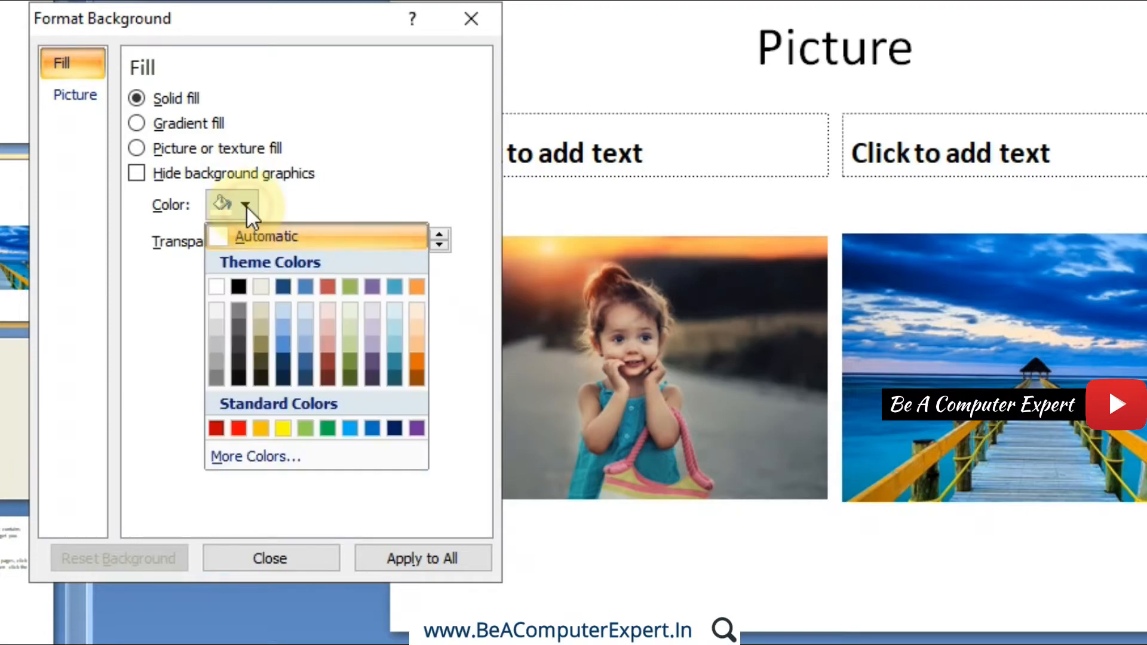
left_click(242, 428)
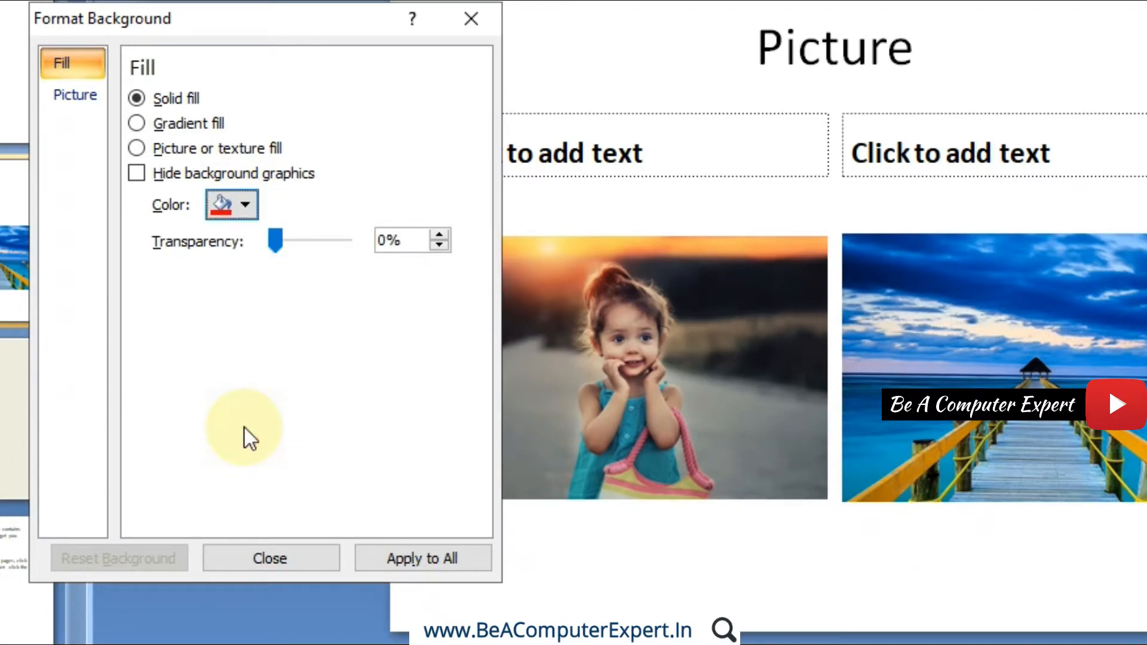
left_click(236, 206)
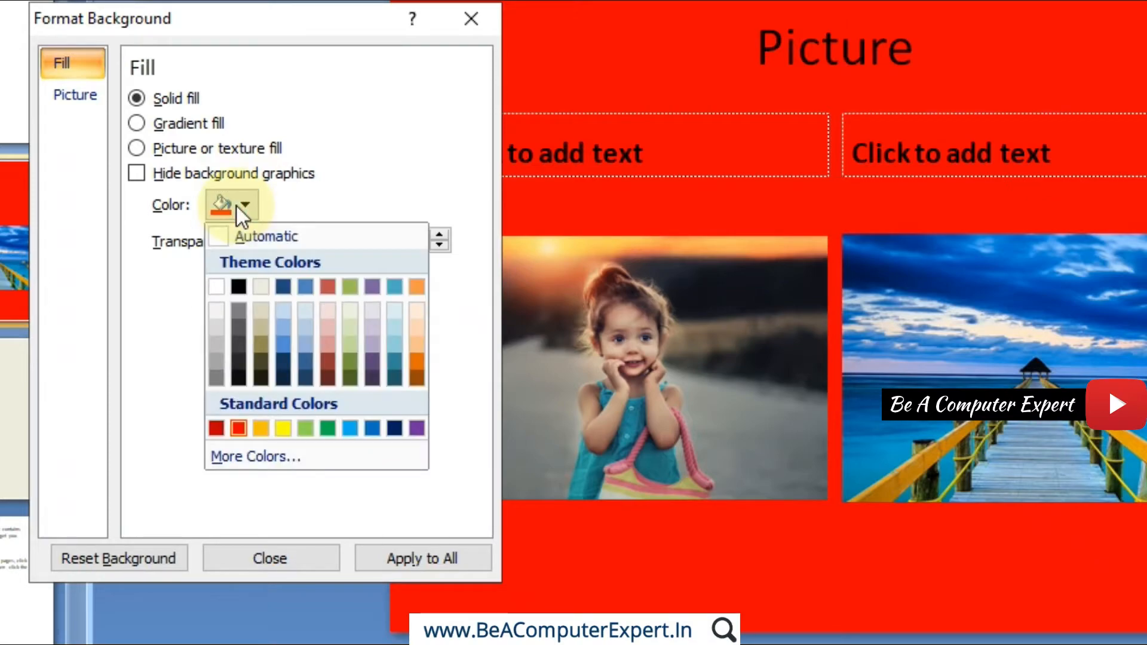
left_click(422, 348)
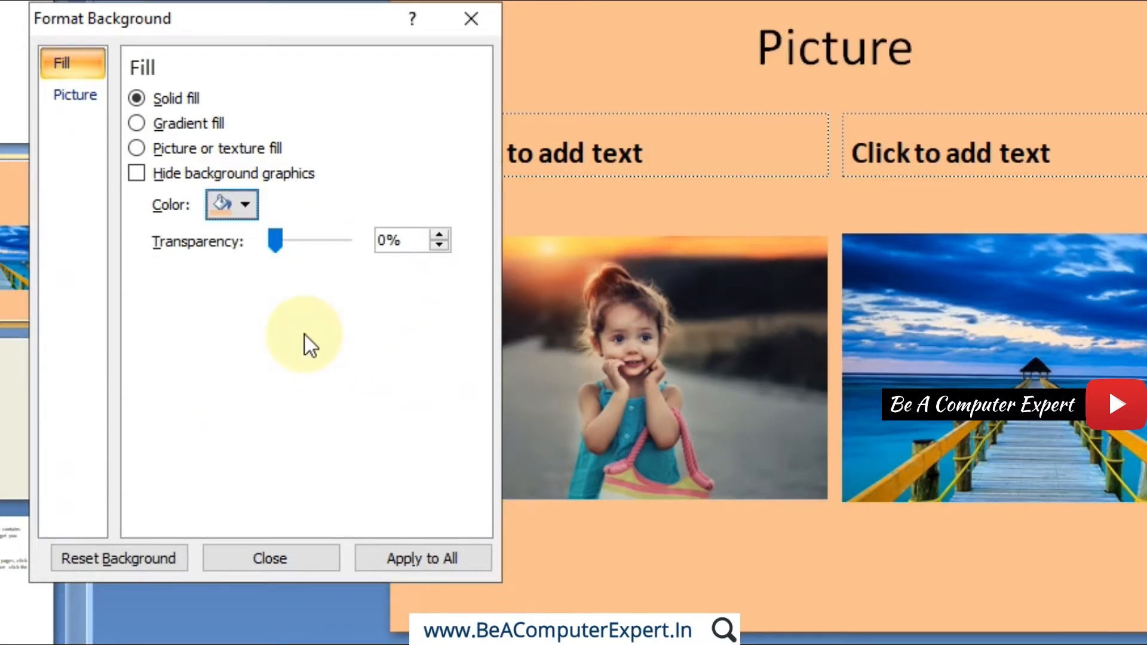
left_click(281, 556)
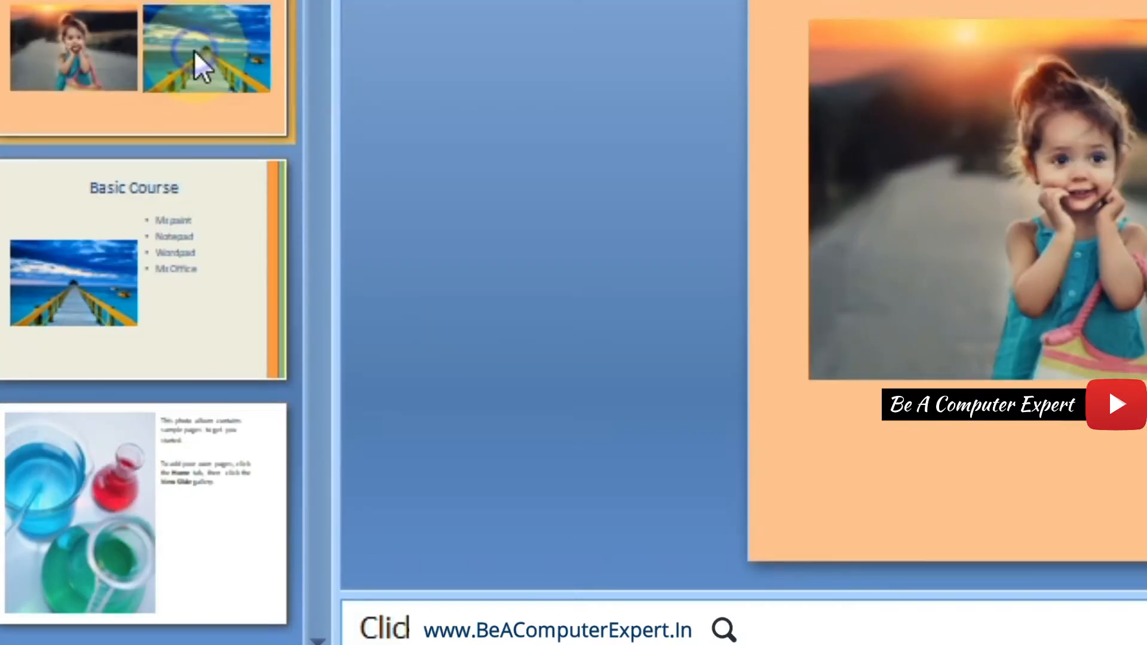
Step: Change the Picture slide's solid background fill to light green, apply it to all slides, and close the background formatting
right_click(178, 180)
left_click(368, 483)
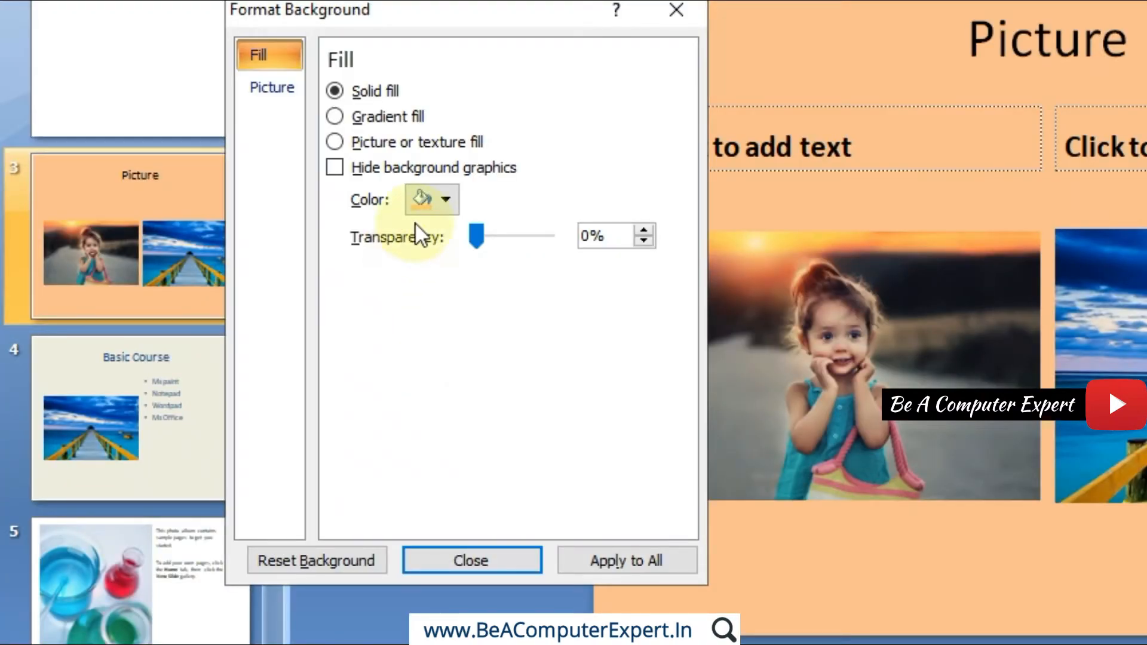
left_click(447, 198)
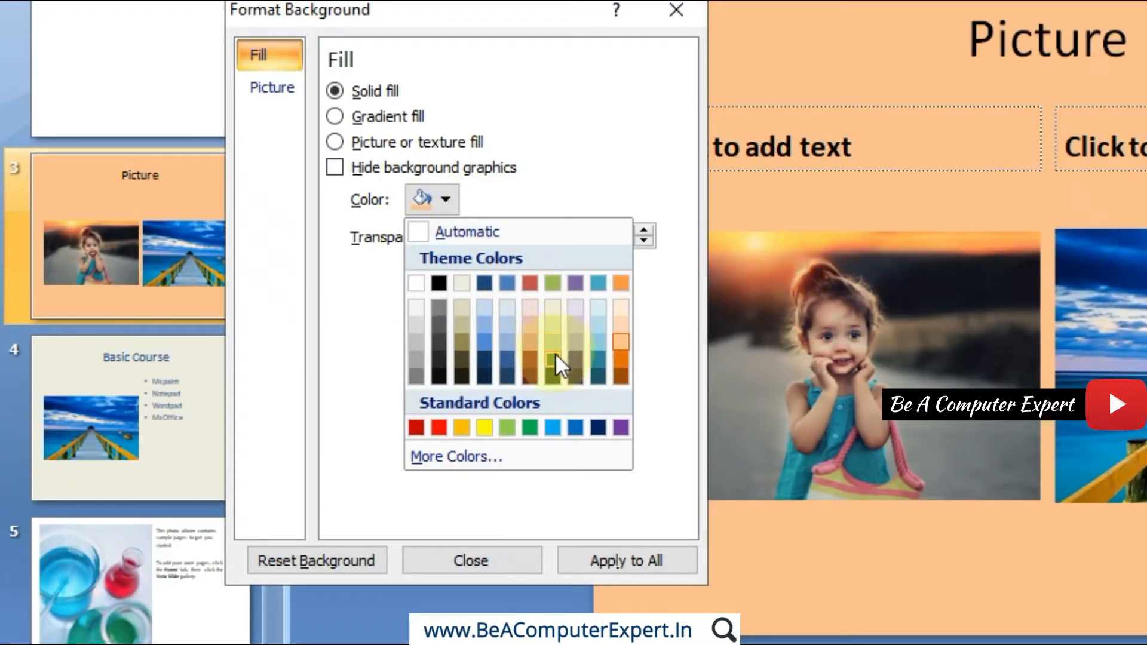
left_click(511, 422)
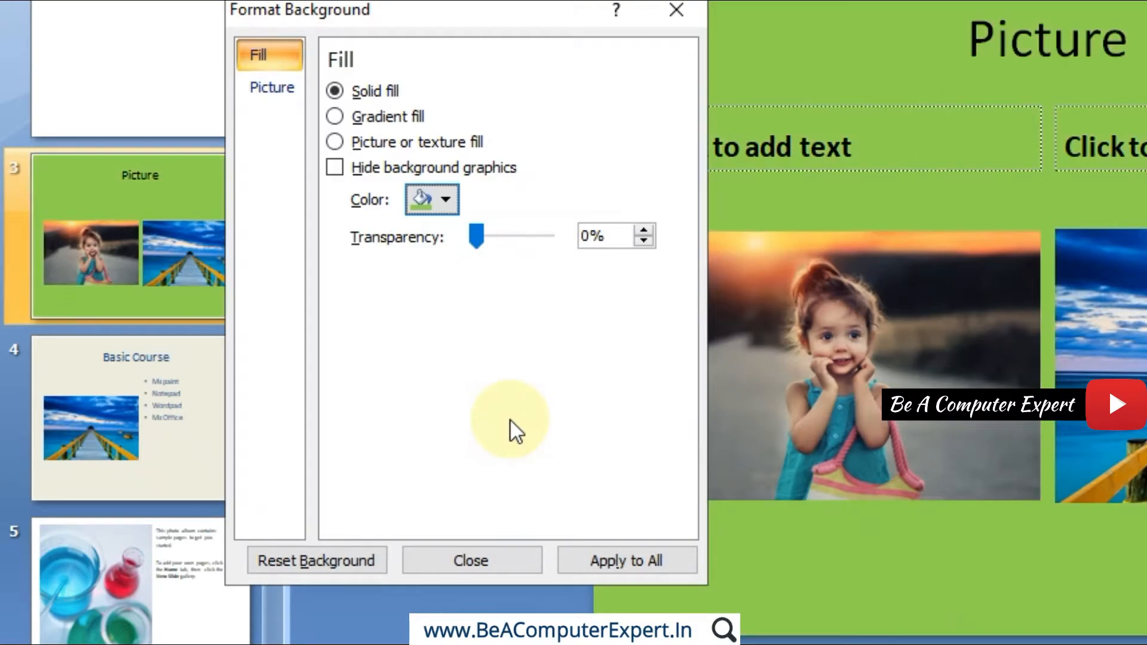
left_click(607, 564)
left_click(478, 553)
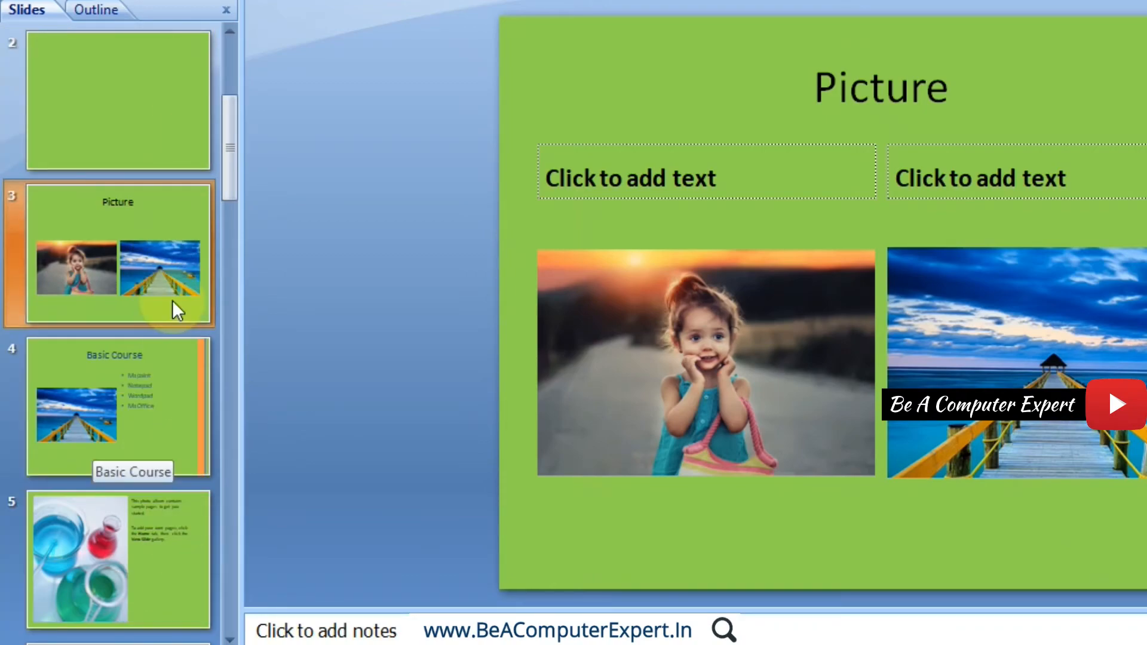
Step: Open the Picture slide's background formatting and apply a gradient fill with the yellow-orange-red preset colors
right_click(173, 238)
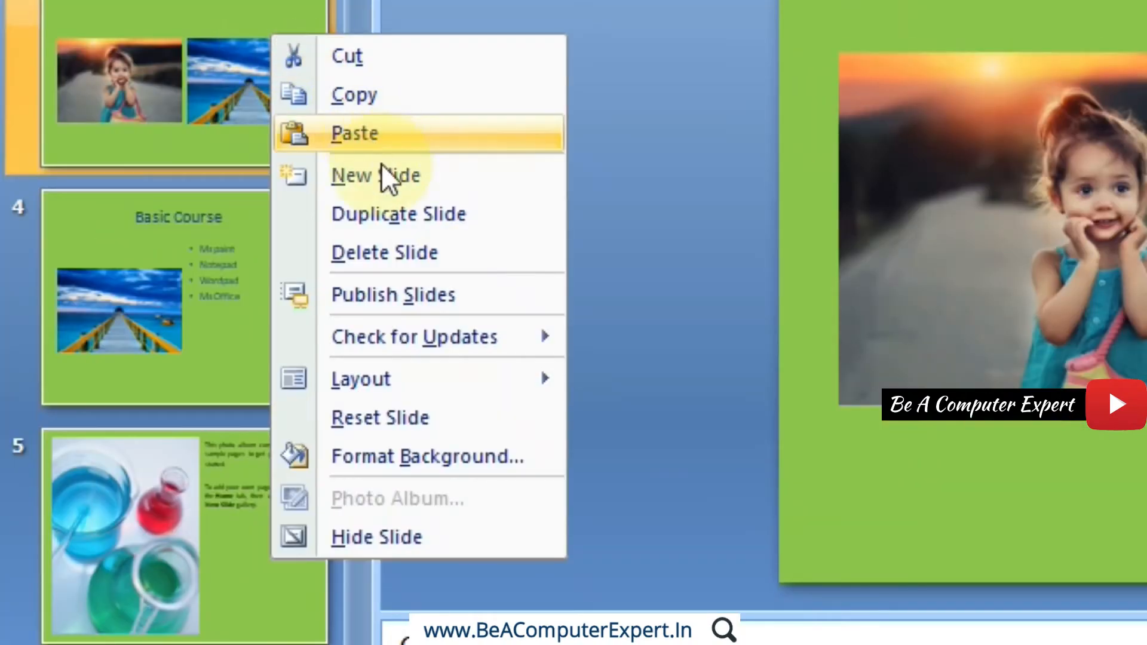
left_click(414, 467)
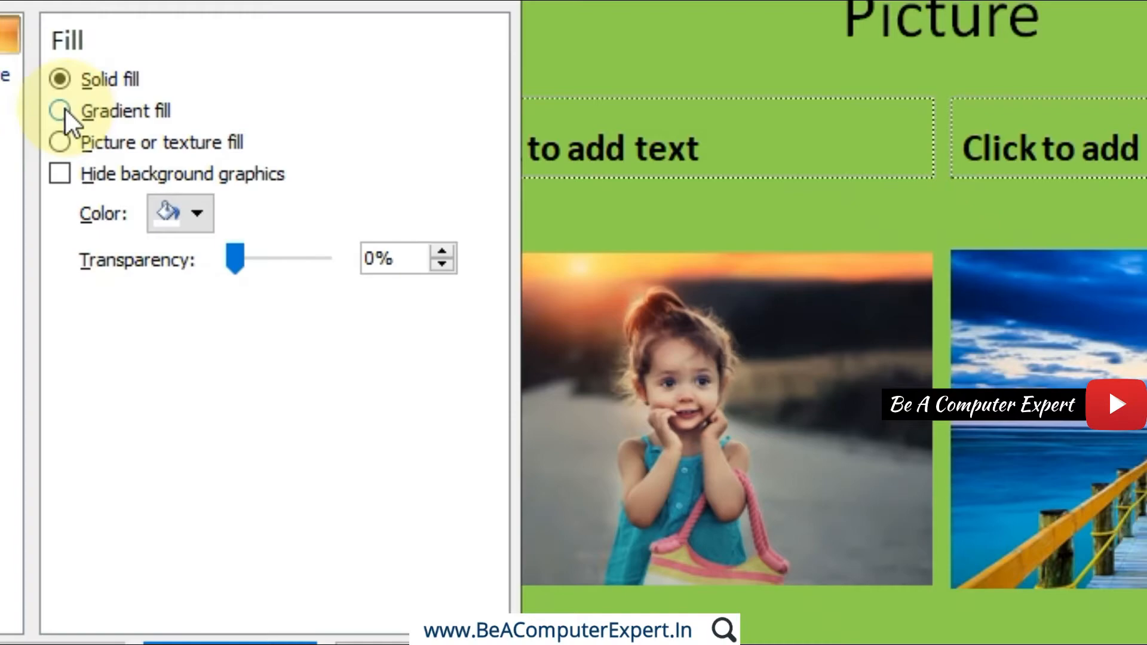
left_click(62, 110)
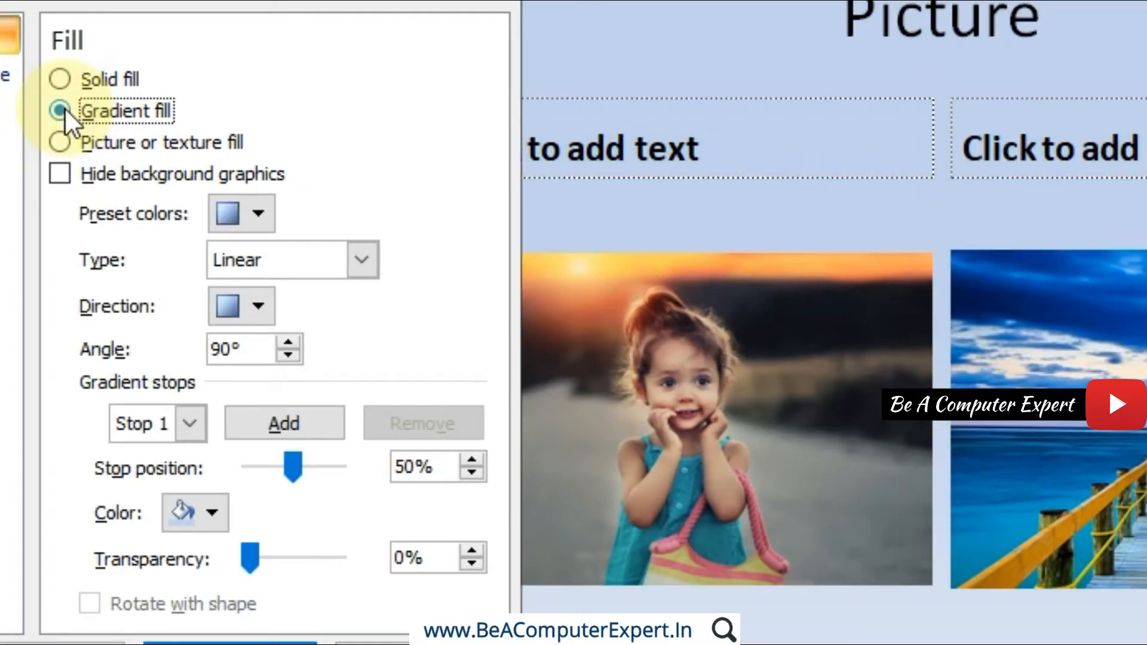
left_click(260, 218)
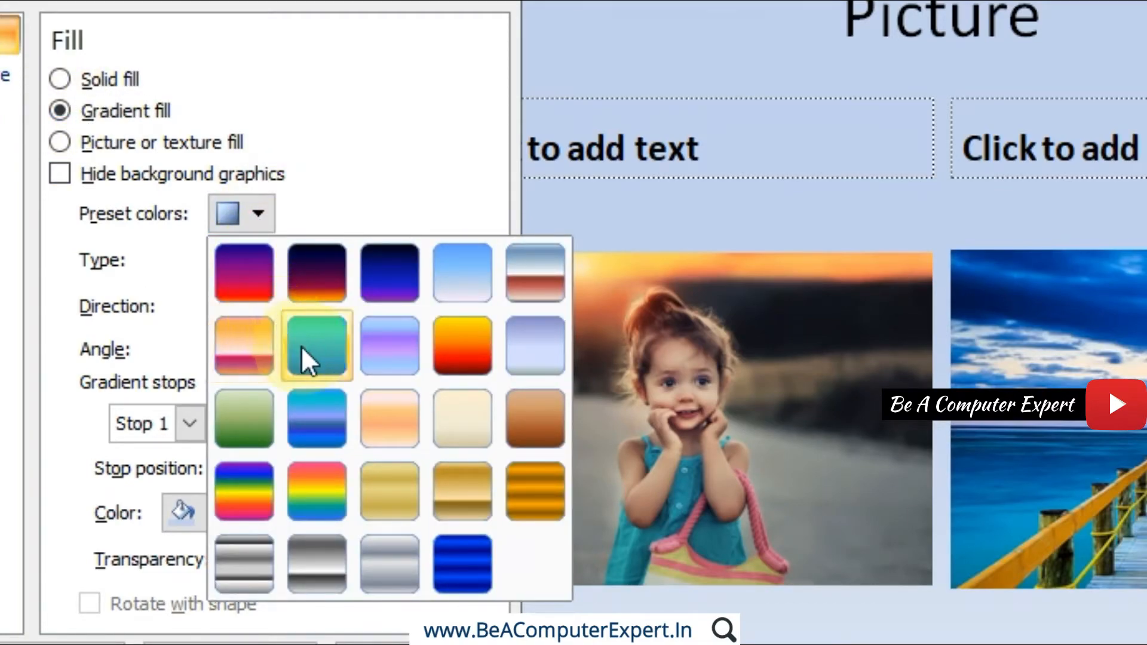
left_click(456, 354)
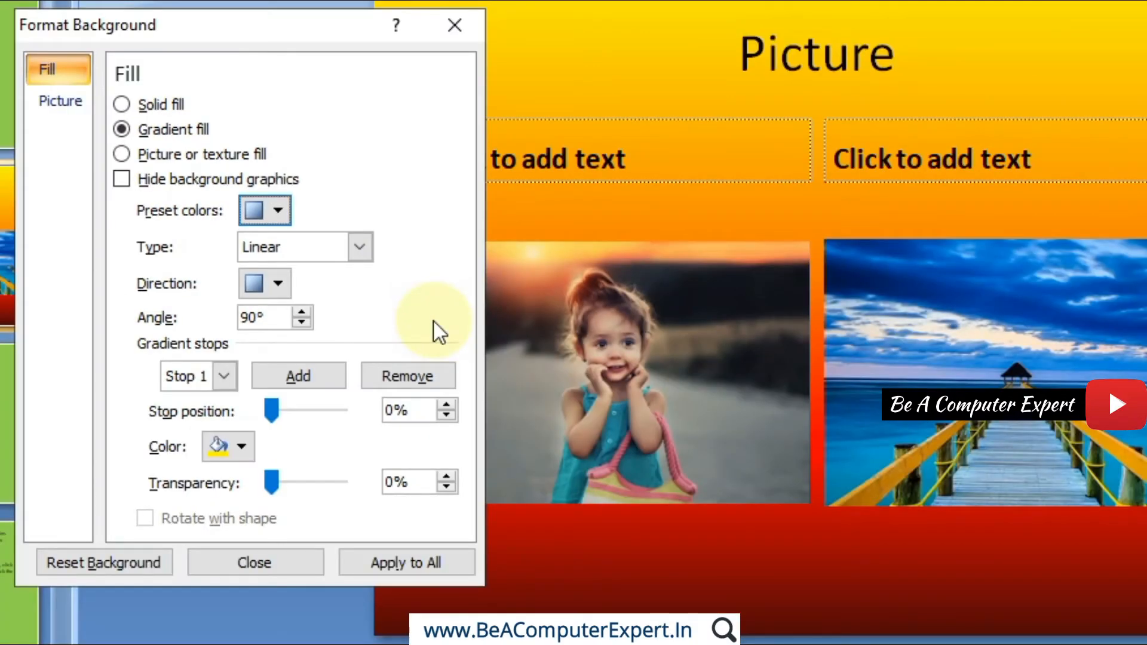
Step: Try the Radial, Rectangular, Path and Shade from title gradient types on the background, and return the type to Linear
left_click(360, 247)
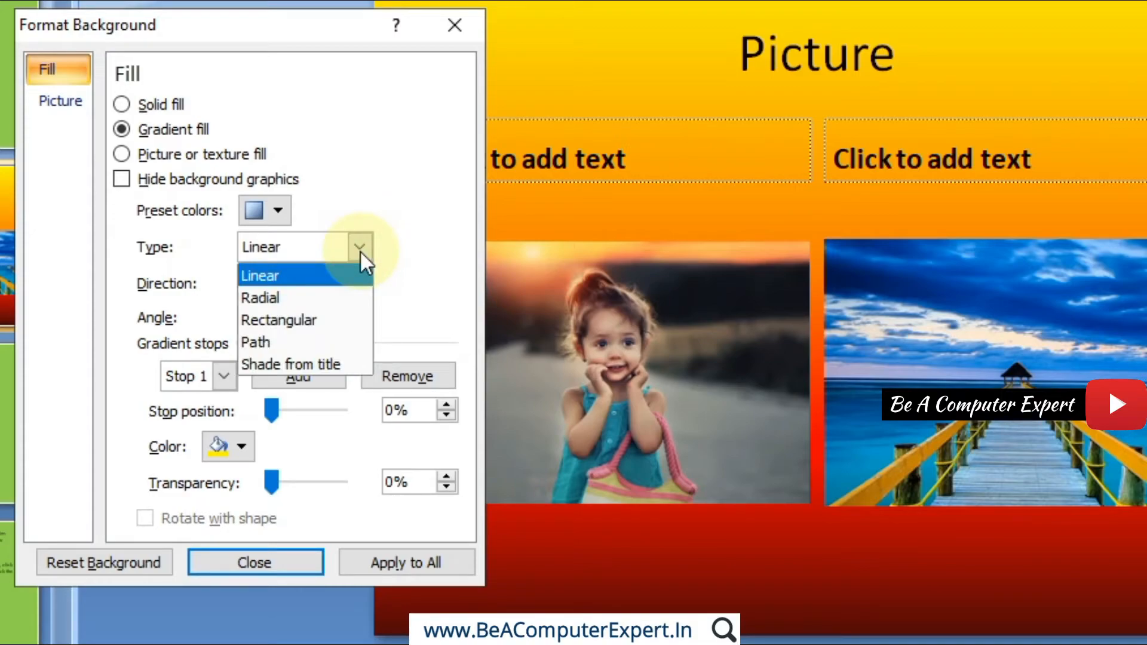
left_click(330, 297)
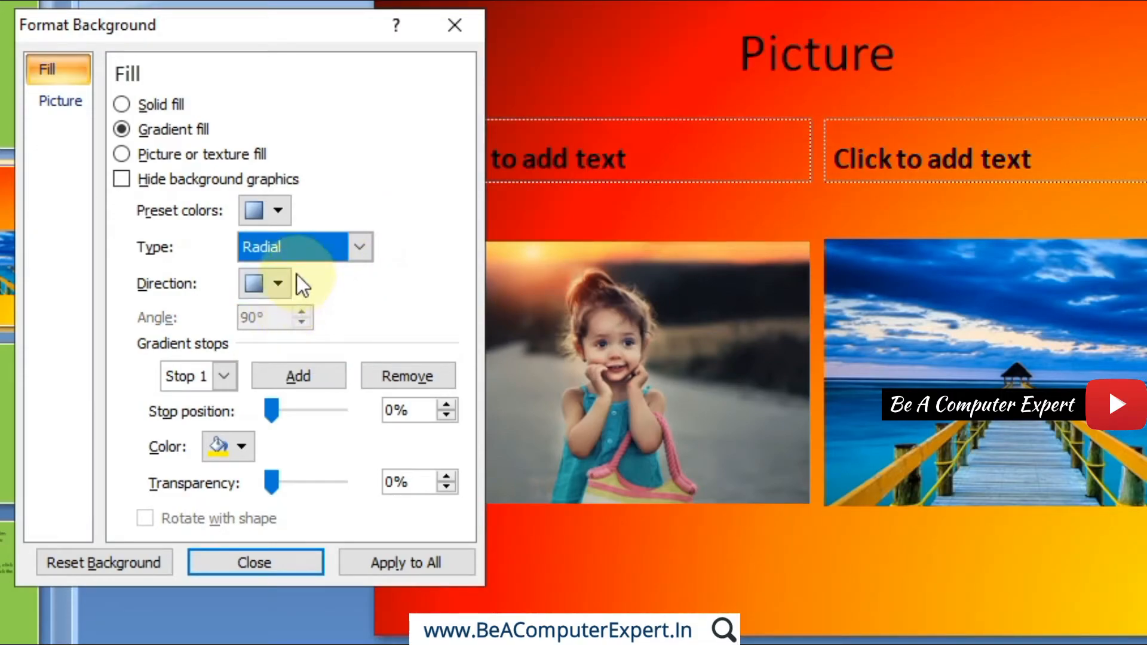
left_click(359, 246)
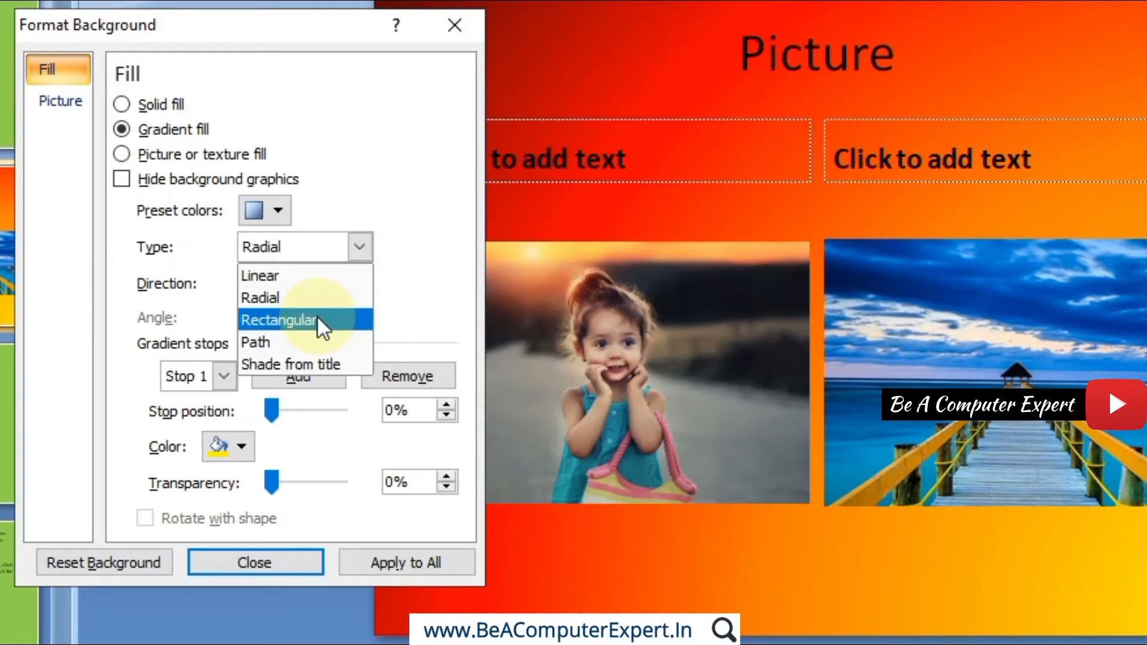
left_click(317, 320)
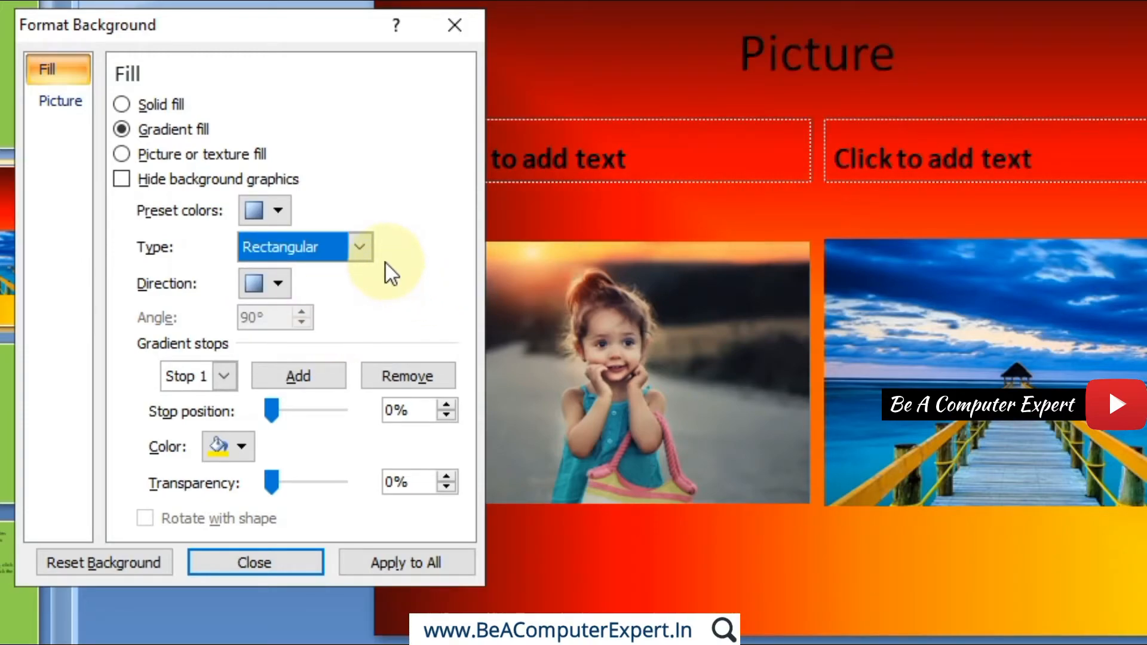
left_click(365, 249)
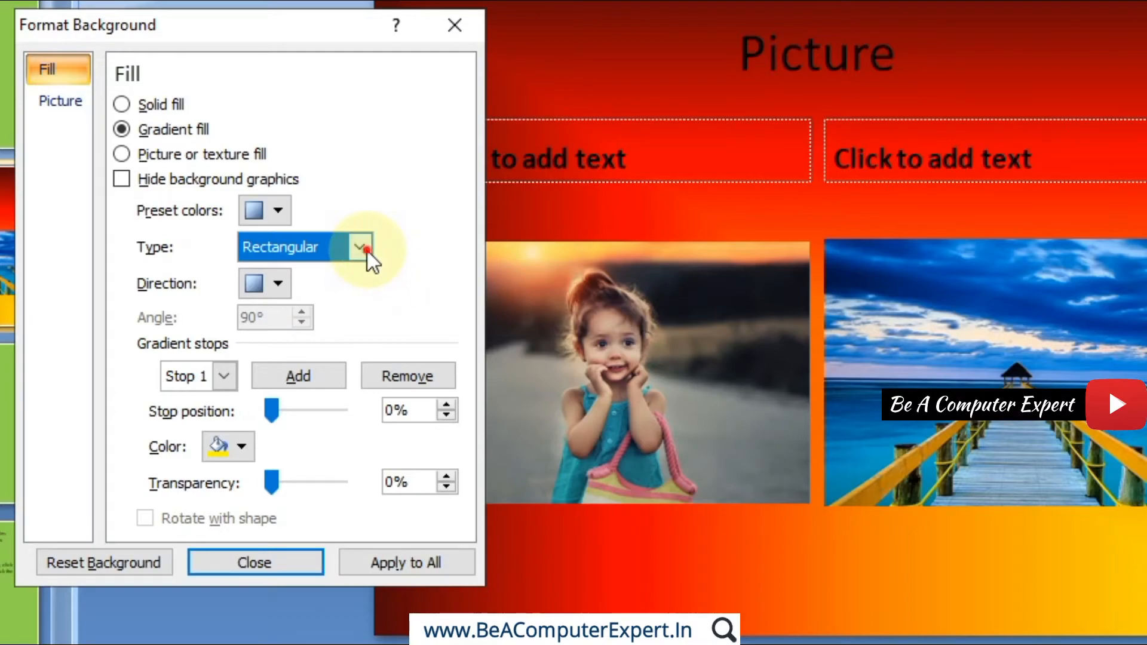
left_click(320, 341)
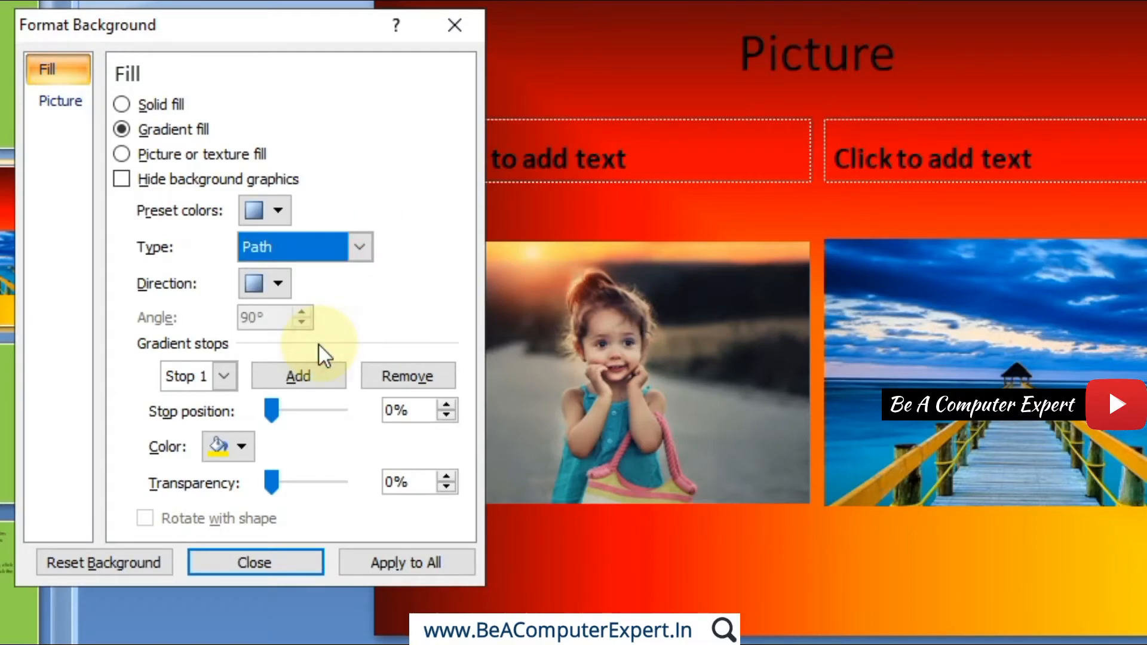
left_click(361, 255)
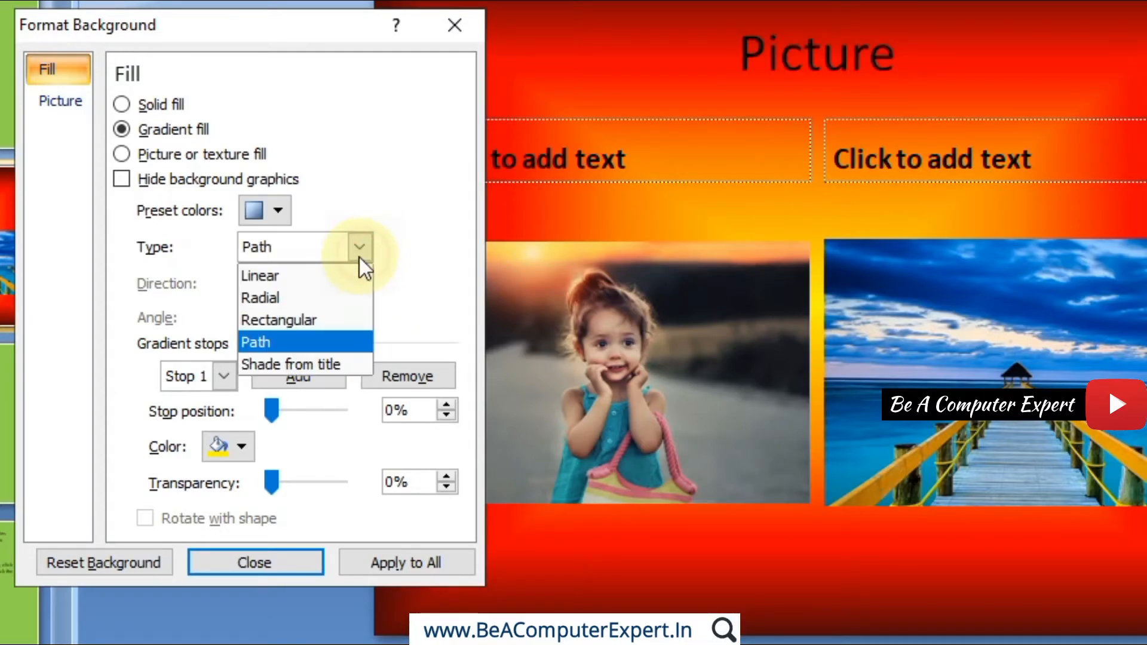
left_click(323, 367)
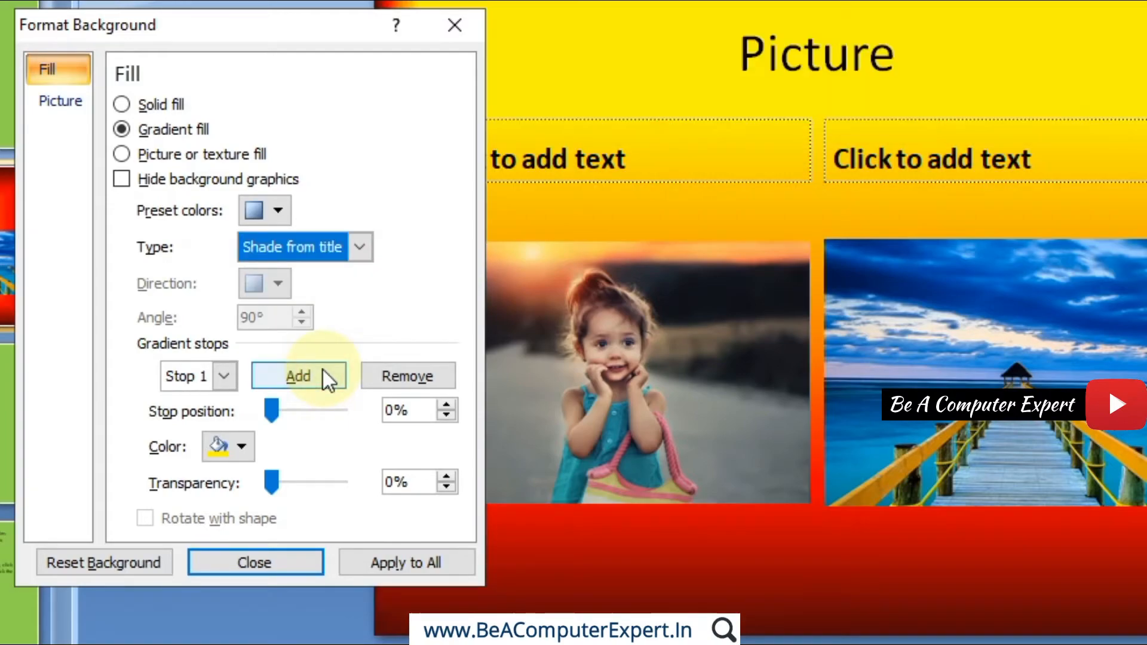
left_click(361, 246)
left_click(314, 279)
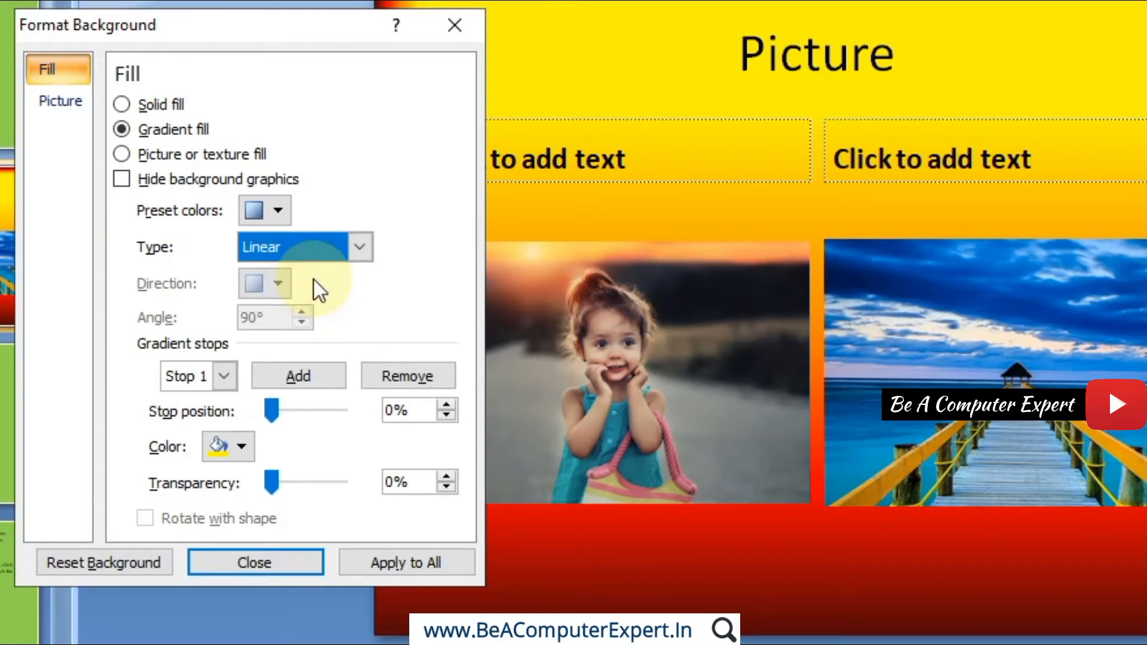
Step: Try the linear gradient direction with yellow at the slide's bottom edge, and switch to the 45° Linear Diagonal direction
left_click(278, 284)
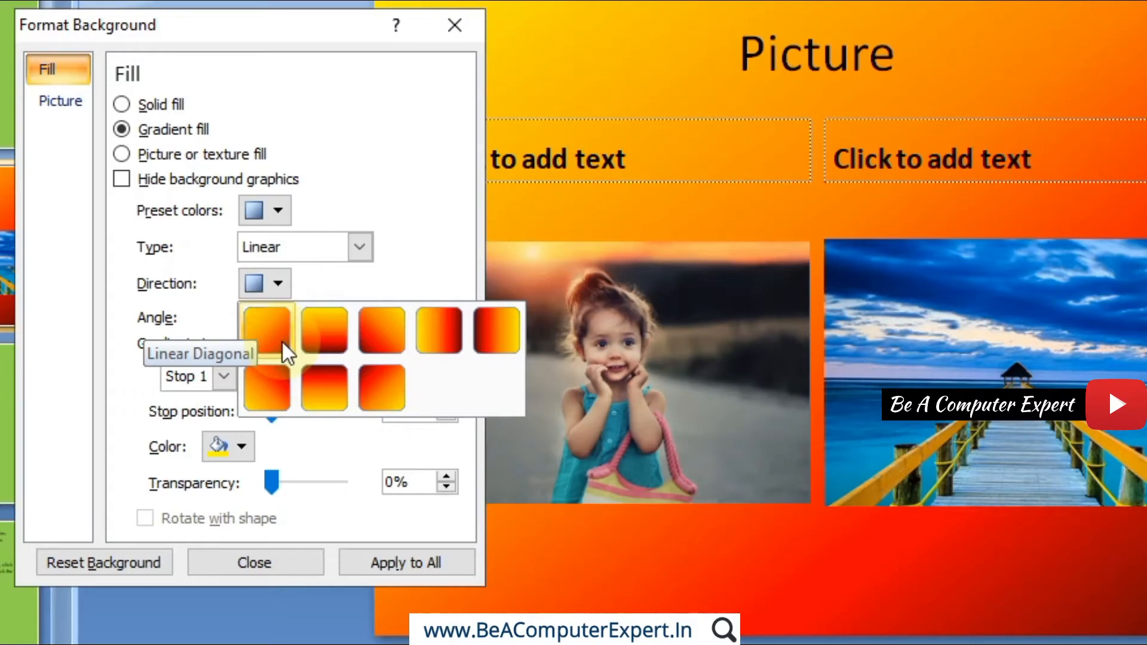
left_click(327, 382)
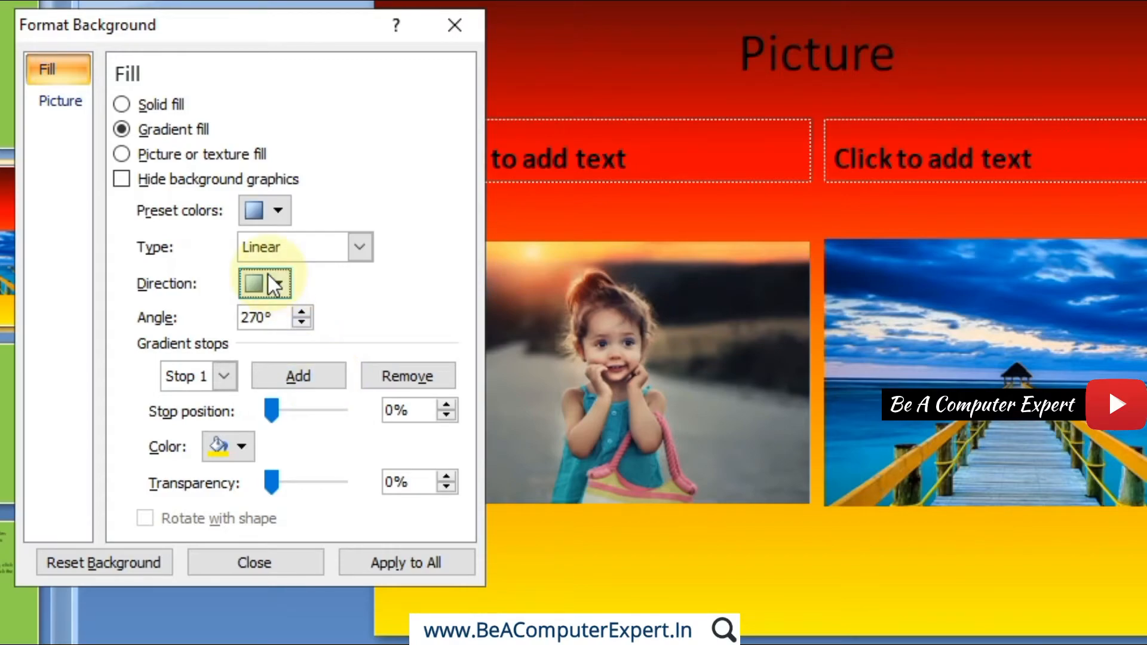
left_click(285, 285)
left_click(278, 335)
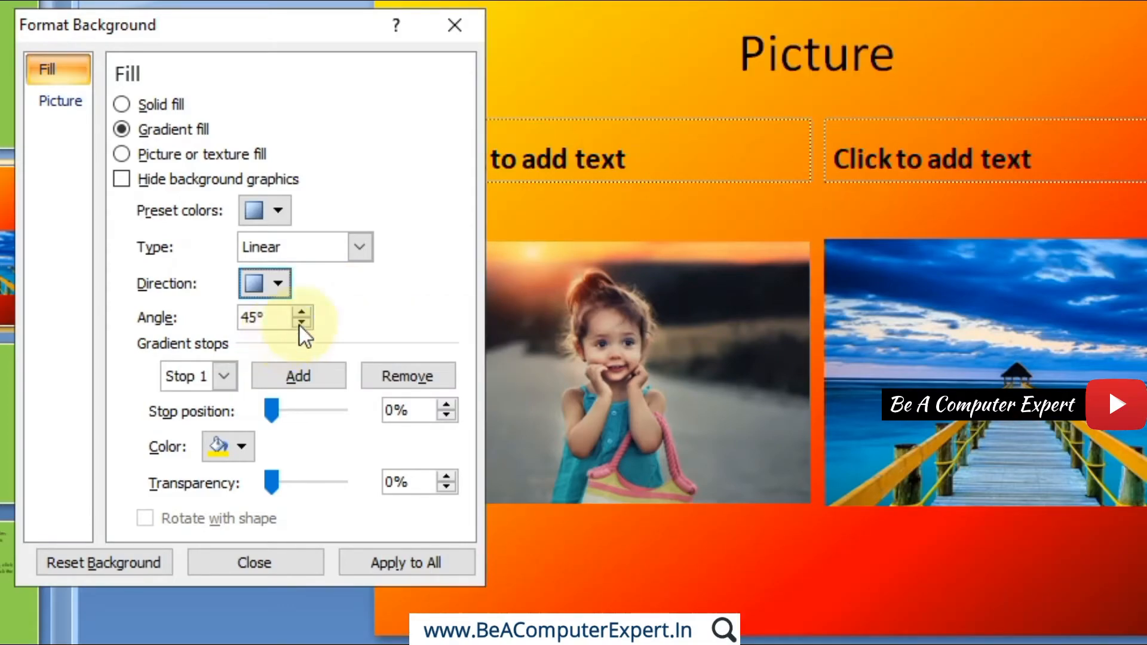
Step: Increase the background gradient's angle stepwise to 359.9°
left_click(304, 313)
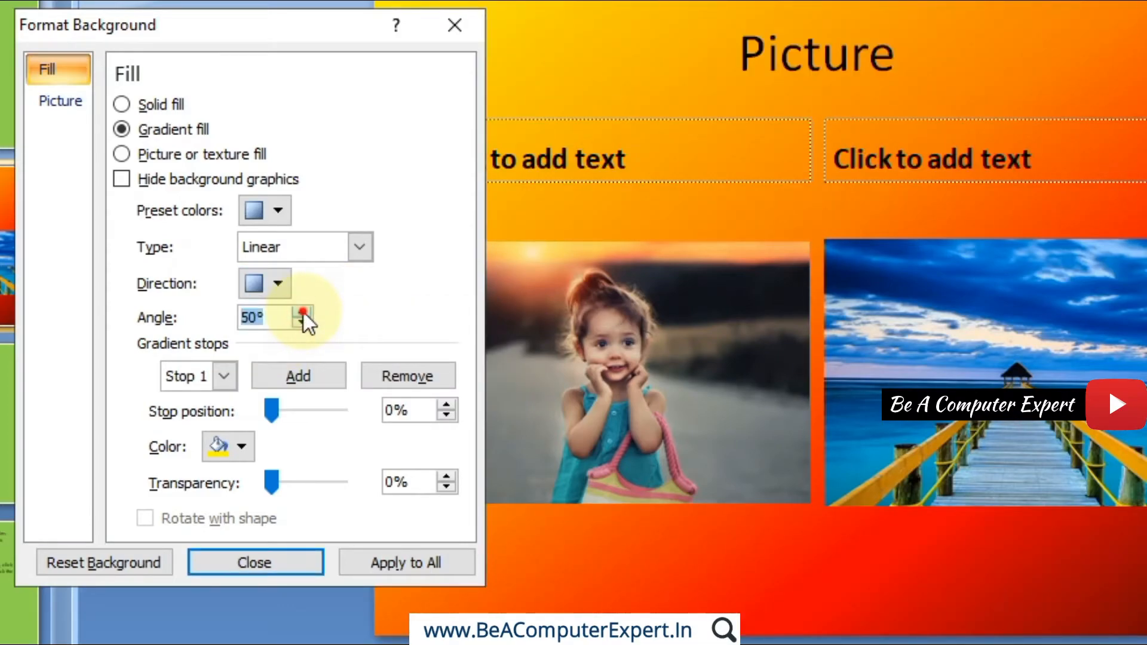
left_click(302, 312)
left_click(302, 312)
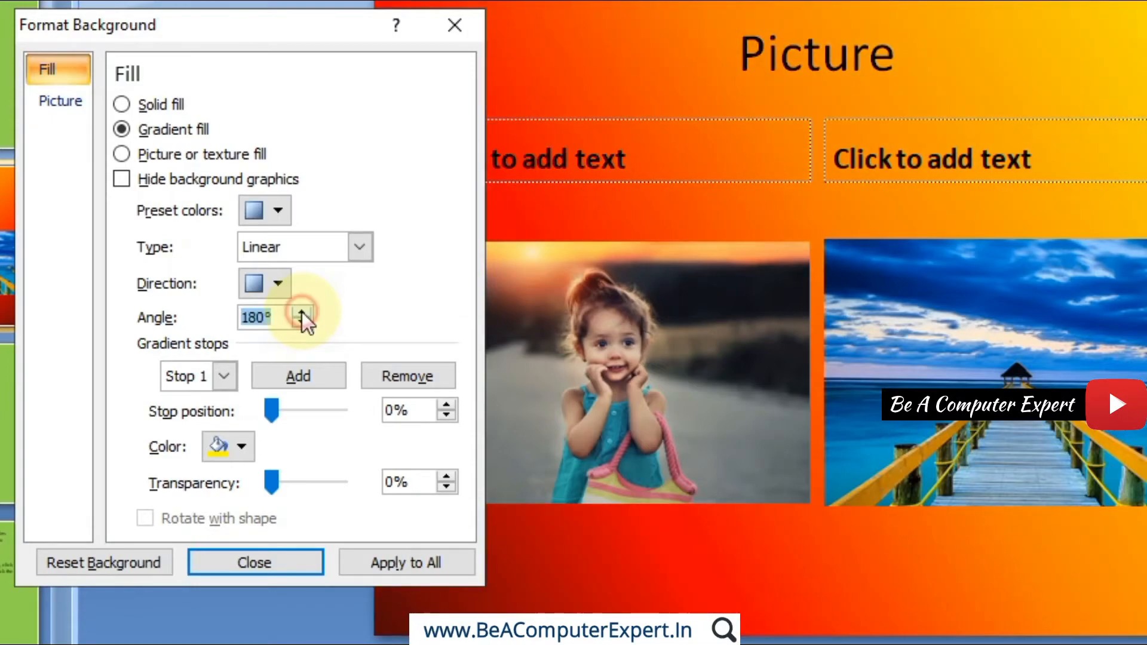
left_click(302, 312)
left_click(302, 312)
left_click(302, 313)
left_click(303, 312)
left_click(303, 312)
left_click(303, 312)
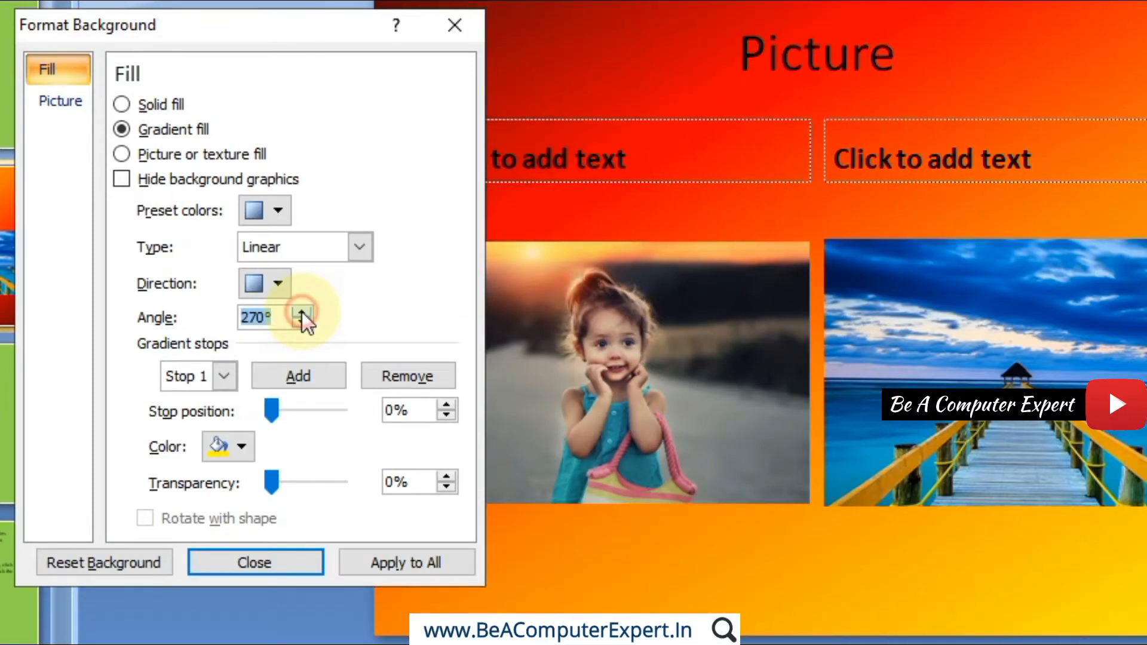
left_click(303, 312)
left_click(303, 313)
left_click(302, 313)
left_click(302, 313)
left_click(303, 313)
left_click(302, 313)
left_click(302, 313)
left_click(303, 314)
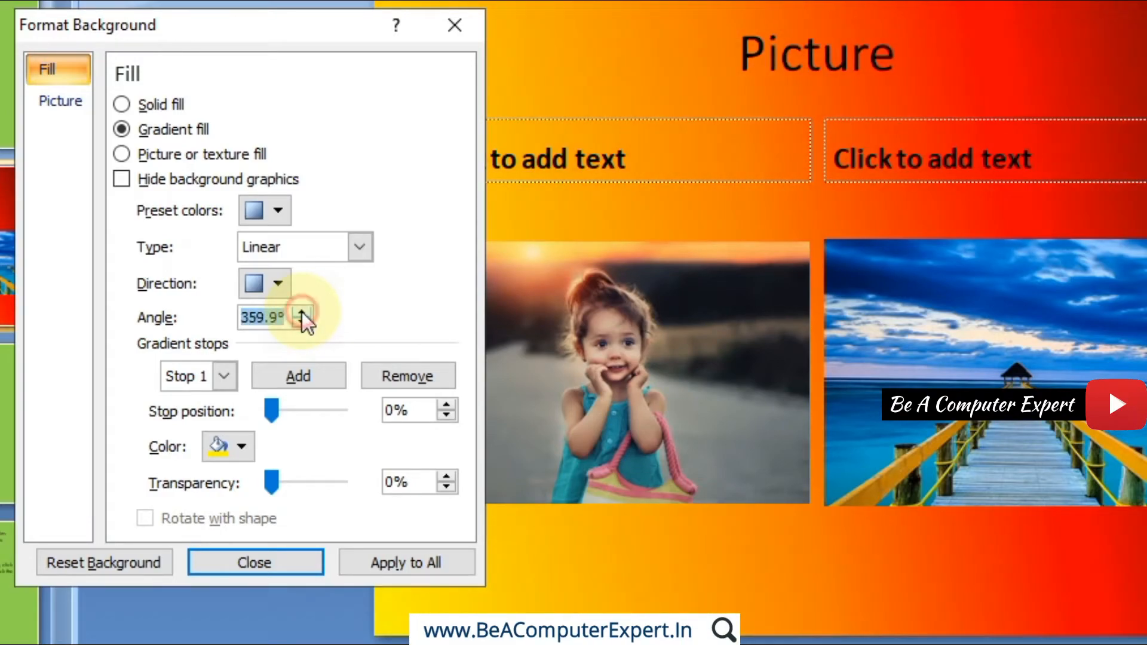
left_click(302, 312)
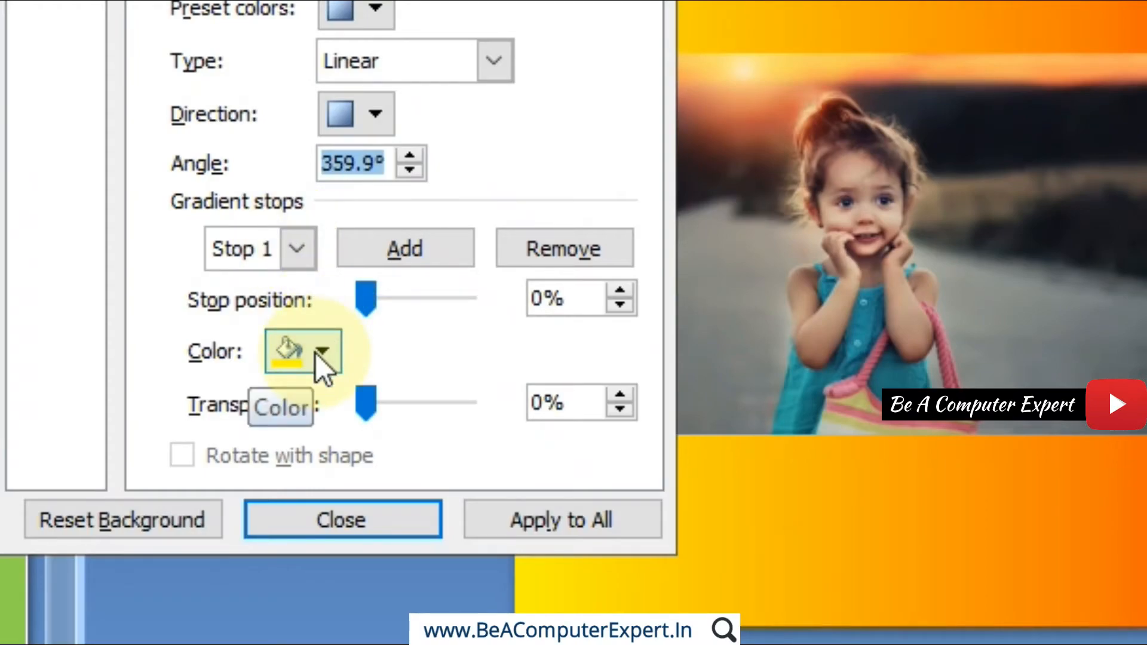
Step: Set the color of gradient Stop 2 to green
left_click(300, 248)
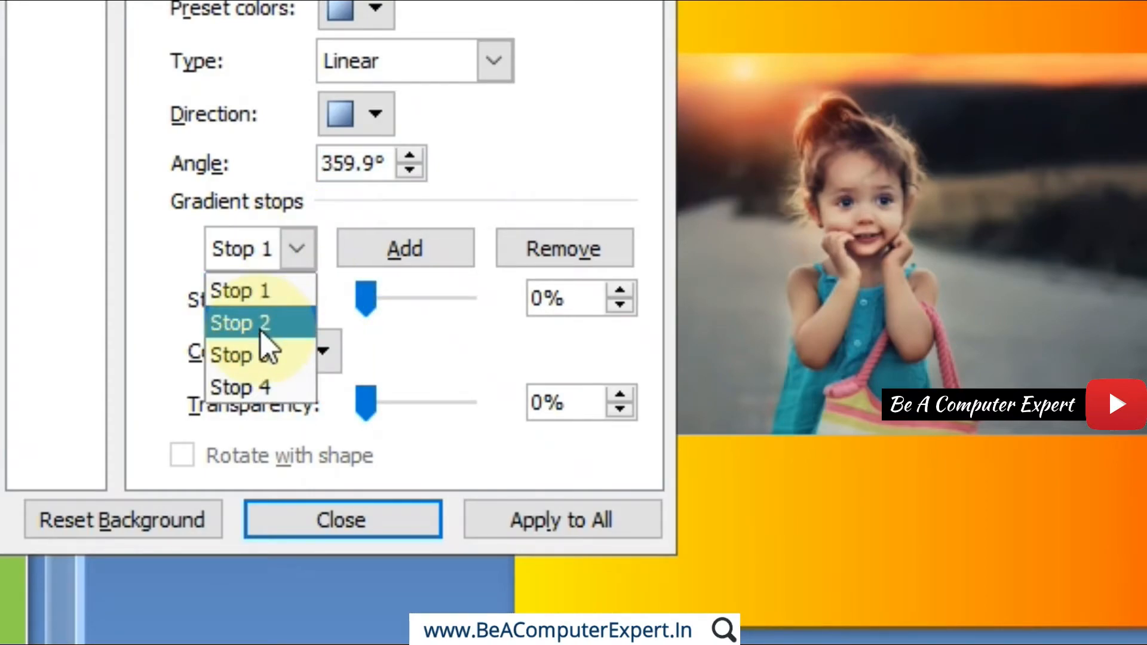
left_click(260, 326)
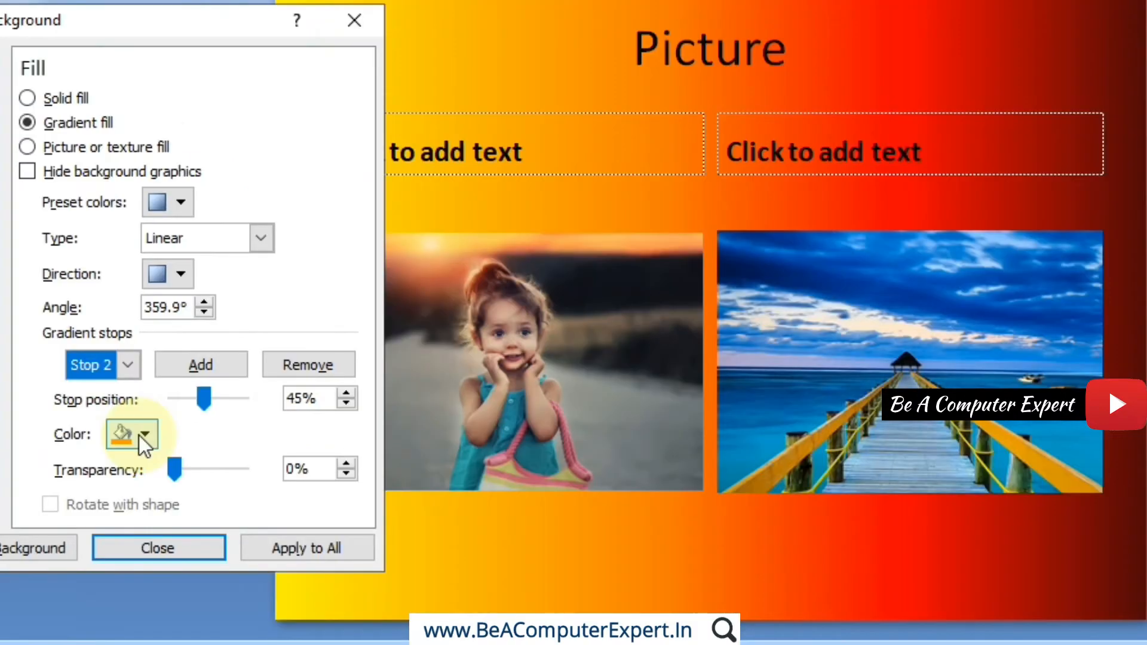
left_click(320, 358)
left_click(220, 624)
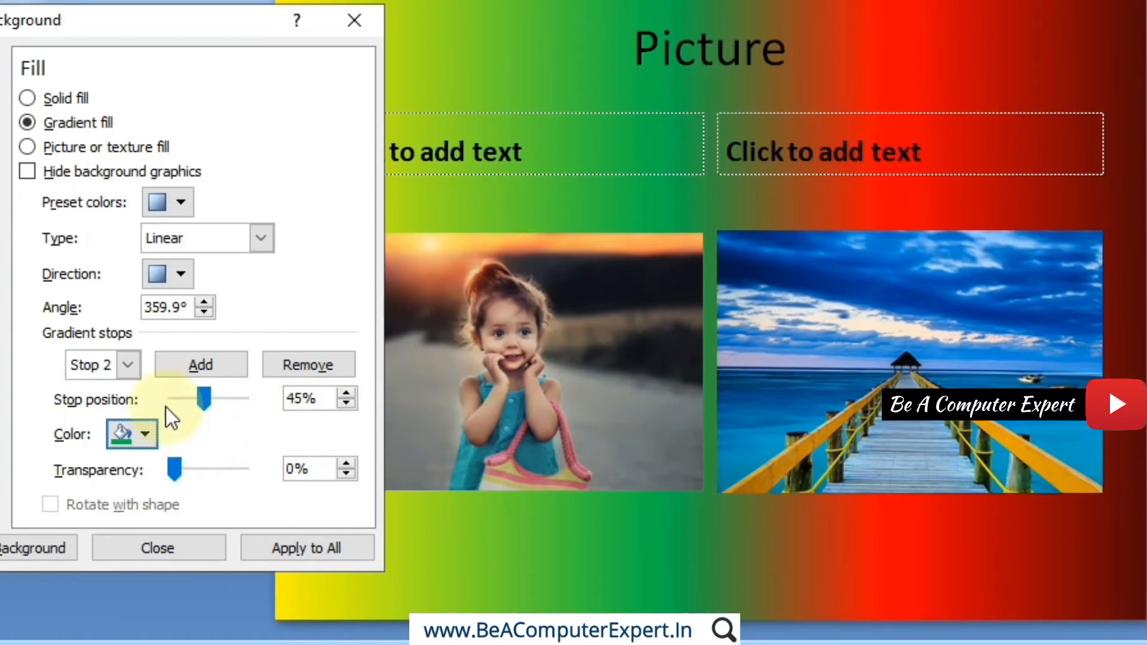
Step: Set the color of gradient Stop 4 to light blue and keep that stop selected
left_click(127, 366)
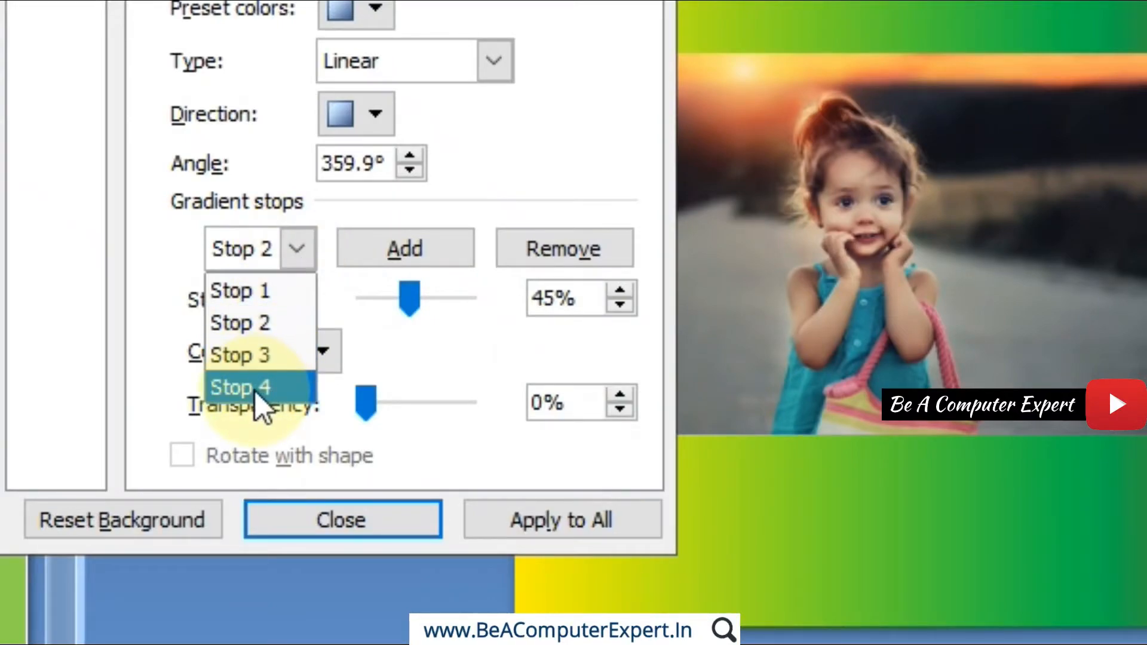
left_click(256, 392)
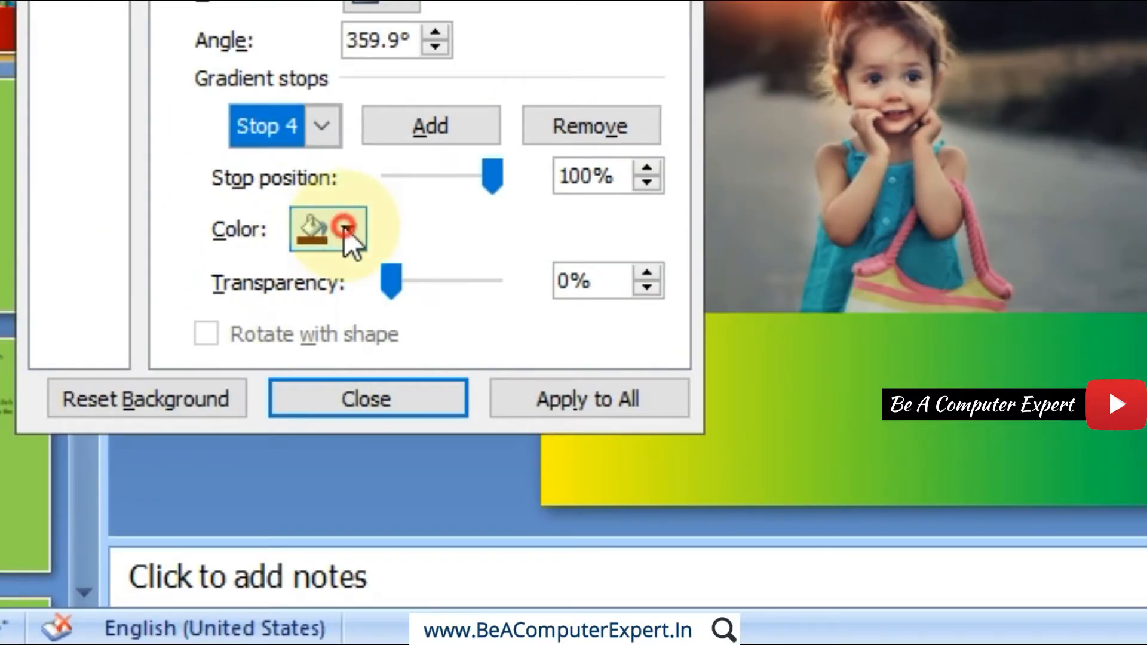
left_click(323, 352)
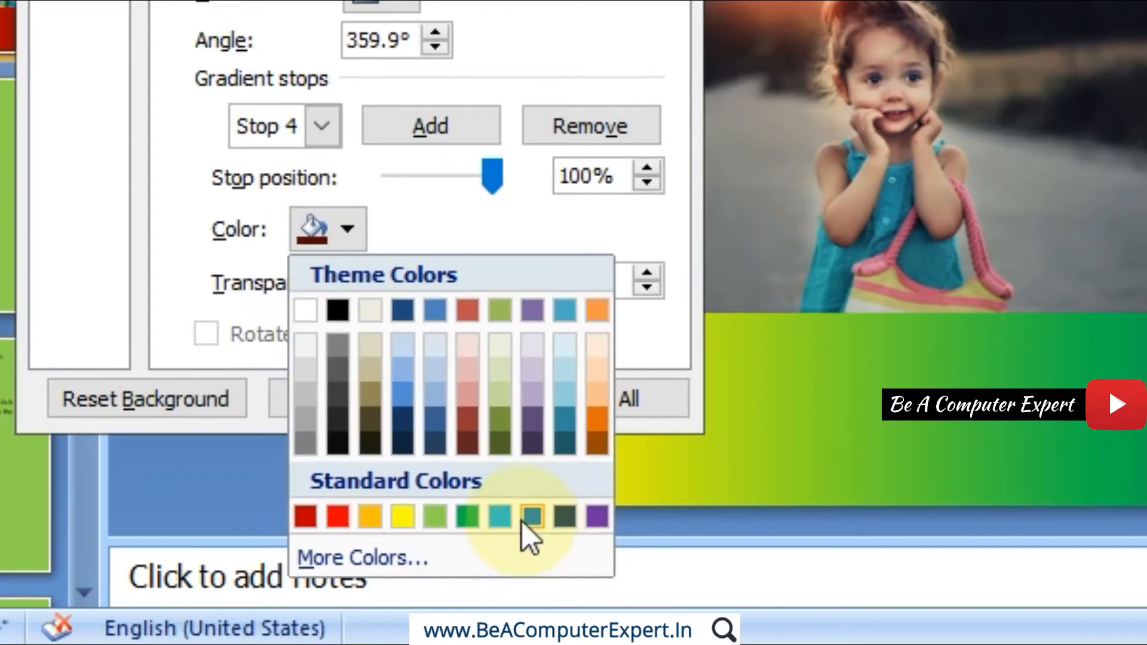
left_click(502, 518)
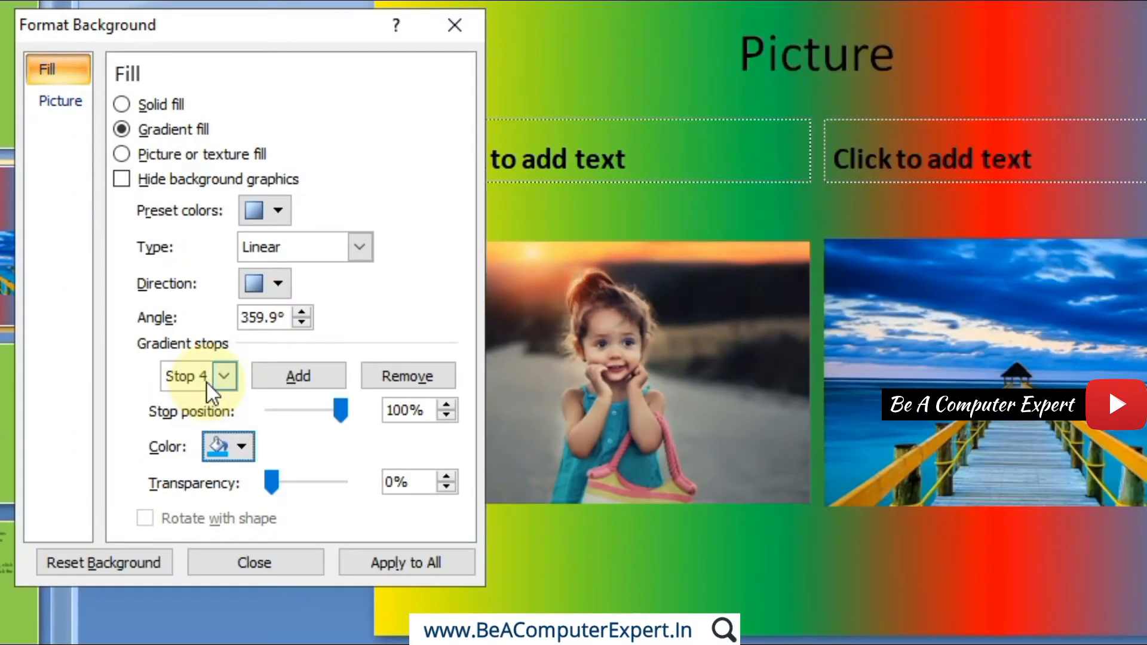
left_click(224, 376)
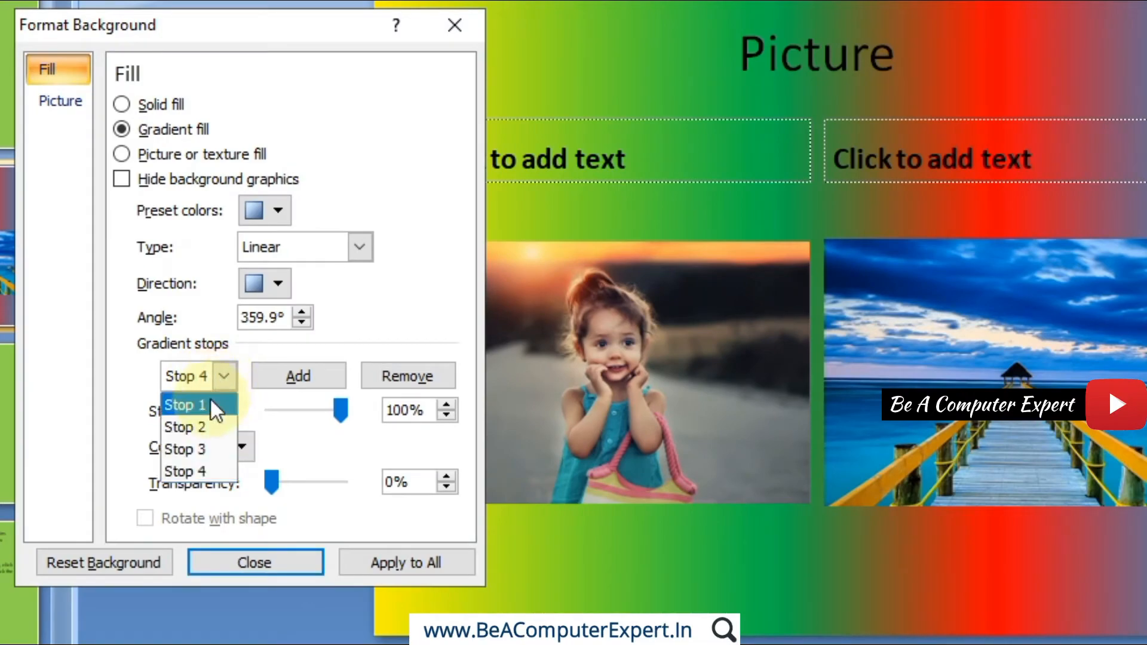
left_click(225, 375)
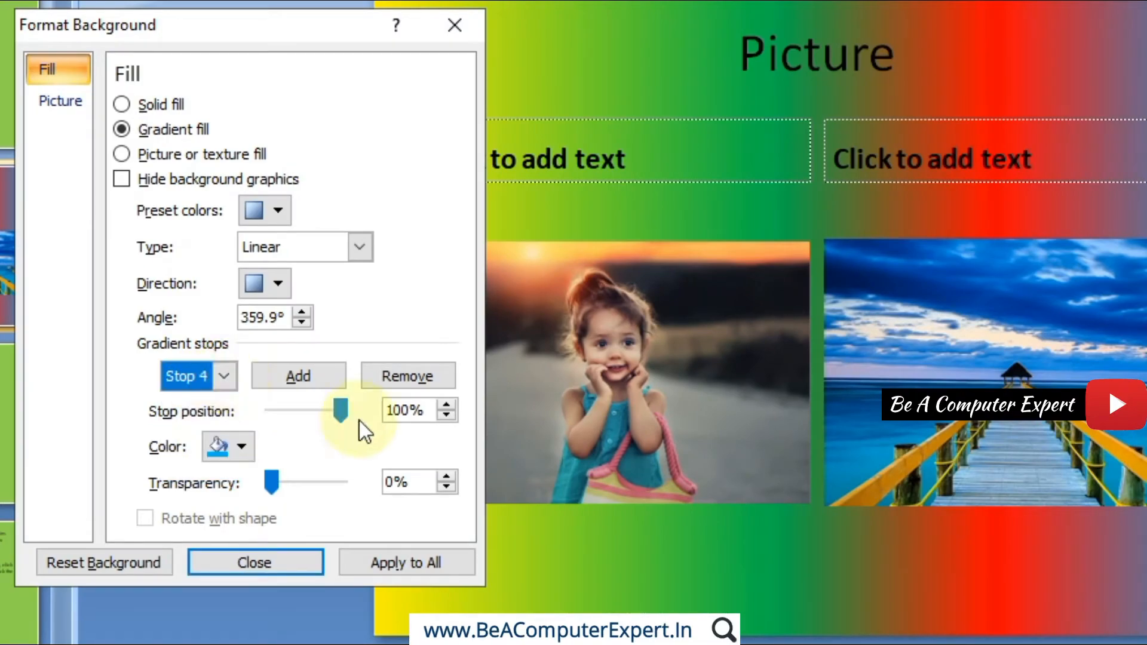
Step: Try a transparency of 46% on gradient Stop 4, and return it to 0%
mouse_move(342, 410)
left_mouse_down()
mouse_move(292, 408)
mouse_move(362, 410)
left_mouse_up()
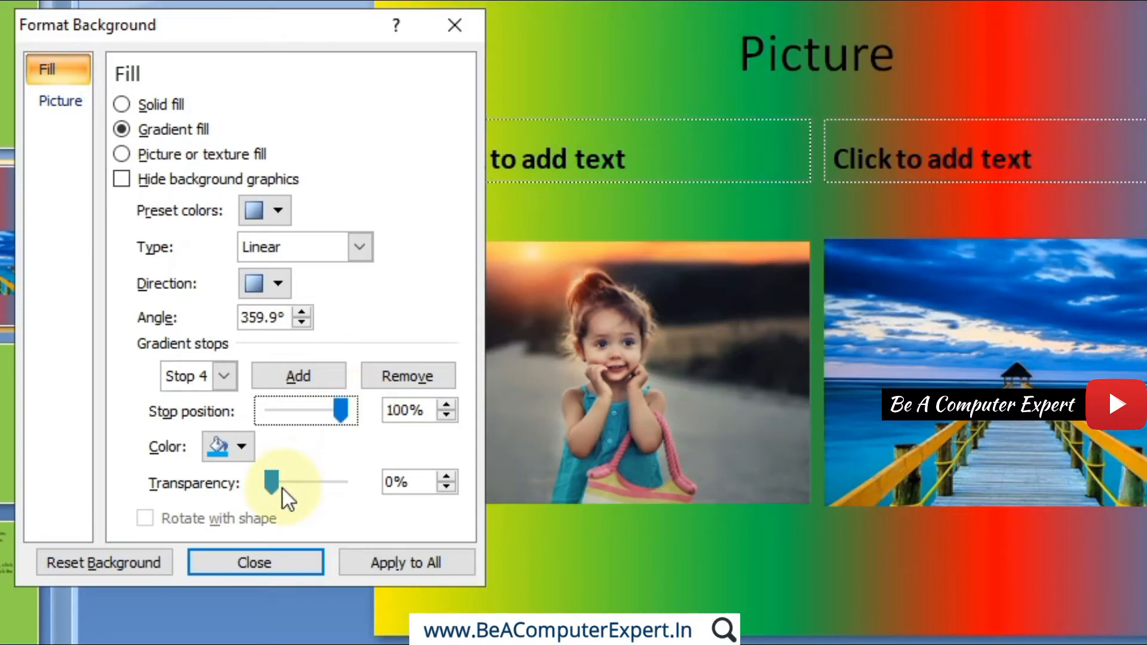
left_click_drag(272, 482, 311, 486)
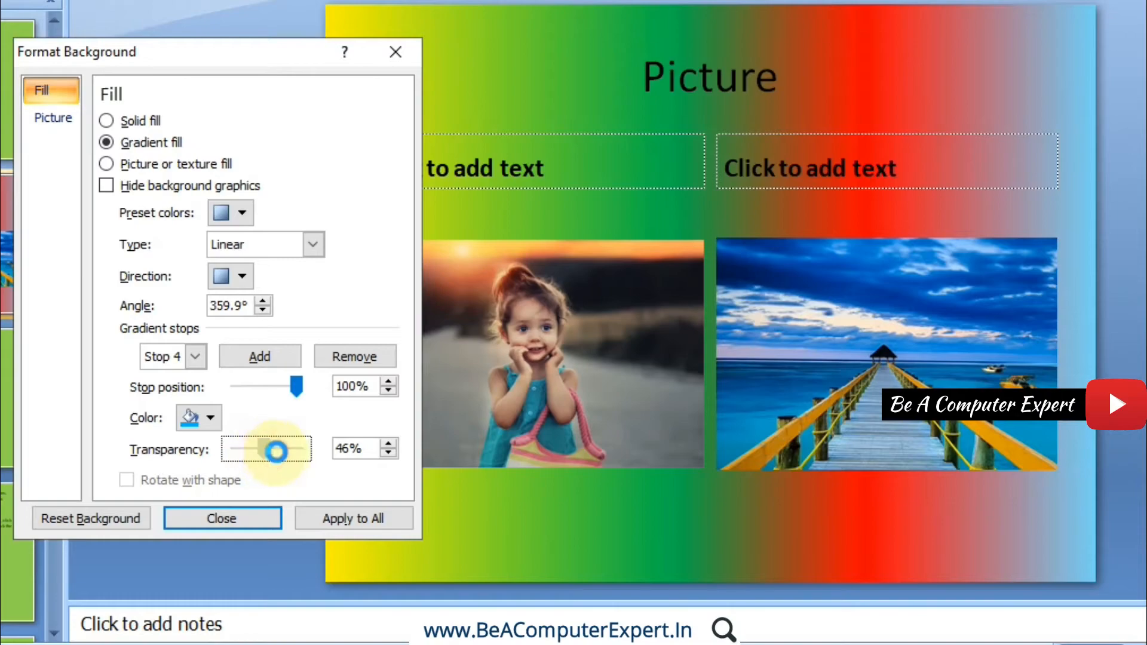
left_click_drag(276, 452, 220, 456)
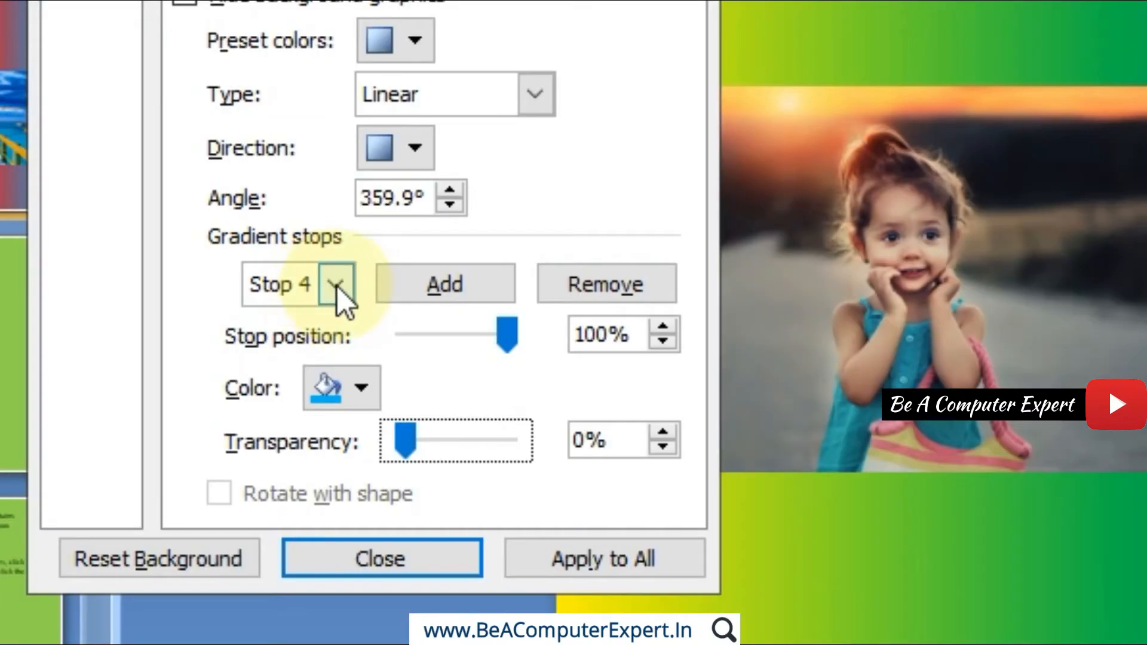
Step: Remove the red gradient Stop 3 and add a new gradient stop in its place
left_click(201, 429)
left_click(310, 391)
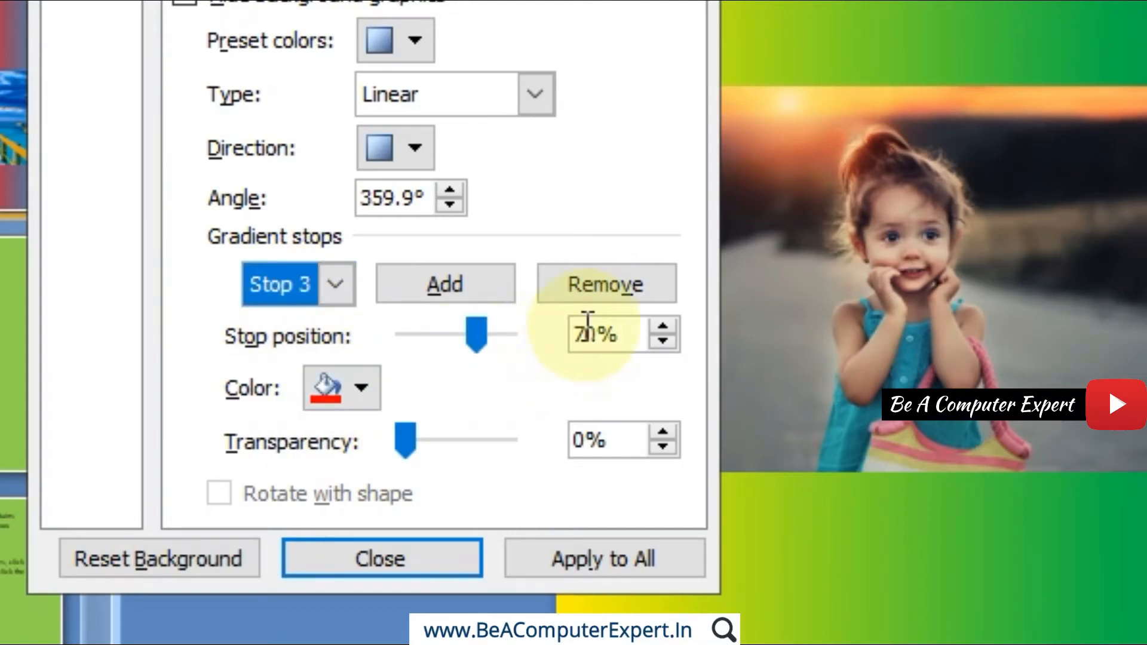
left_click(625, 292)
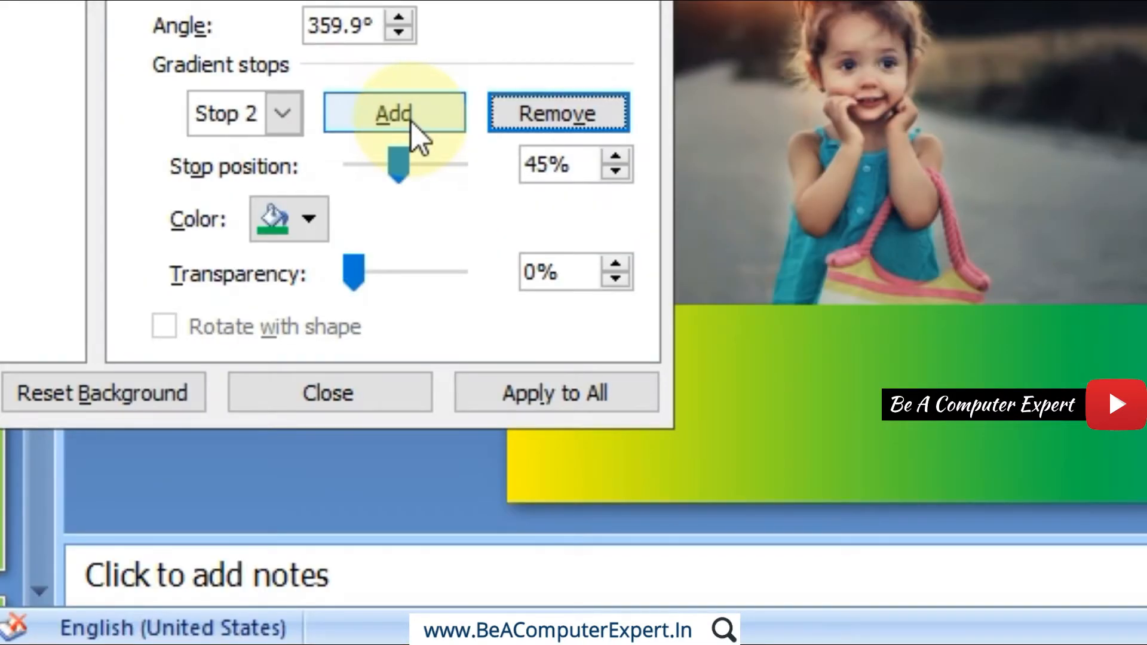
left_click(410, 119)
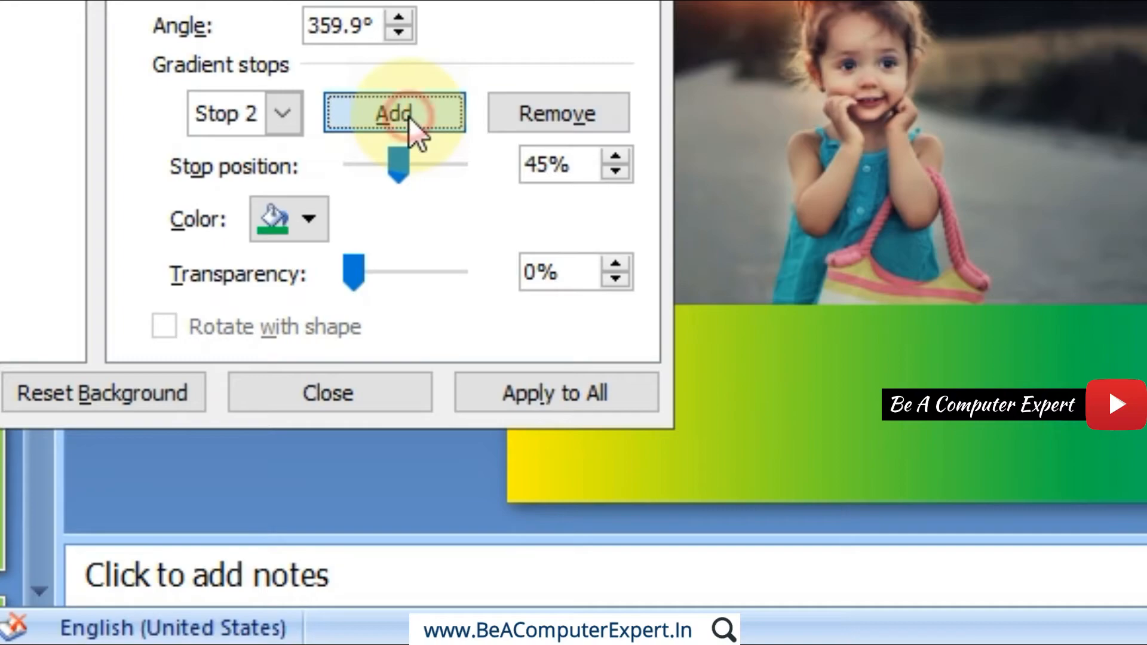
Step: Set the color of gradient Stop 4 to orange and leave its transparency at 0%
left_click(298, 117)
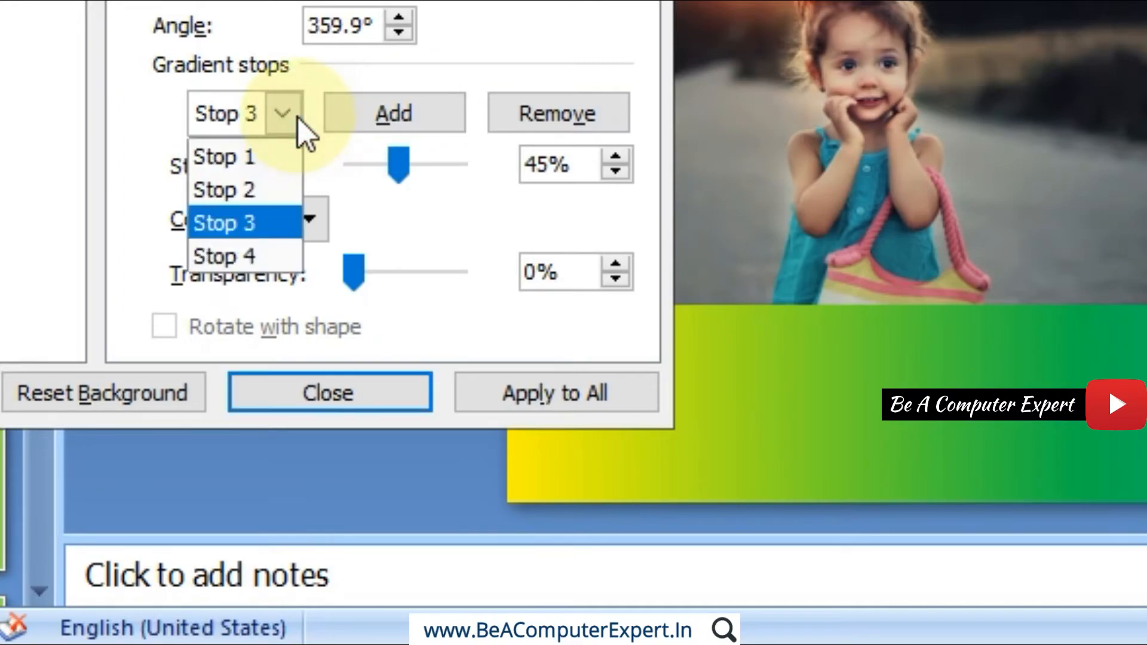
left_click(257, 257)
left_click(302, 212)
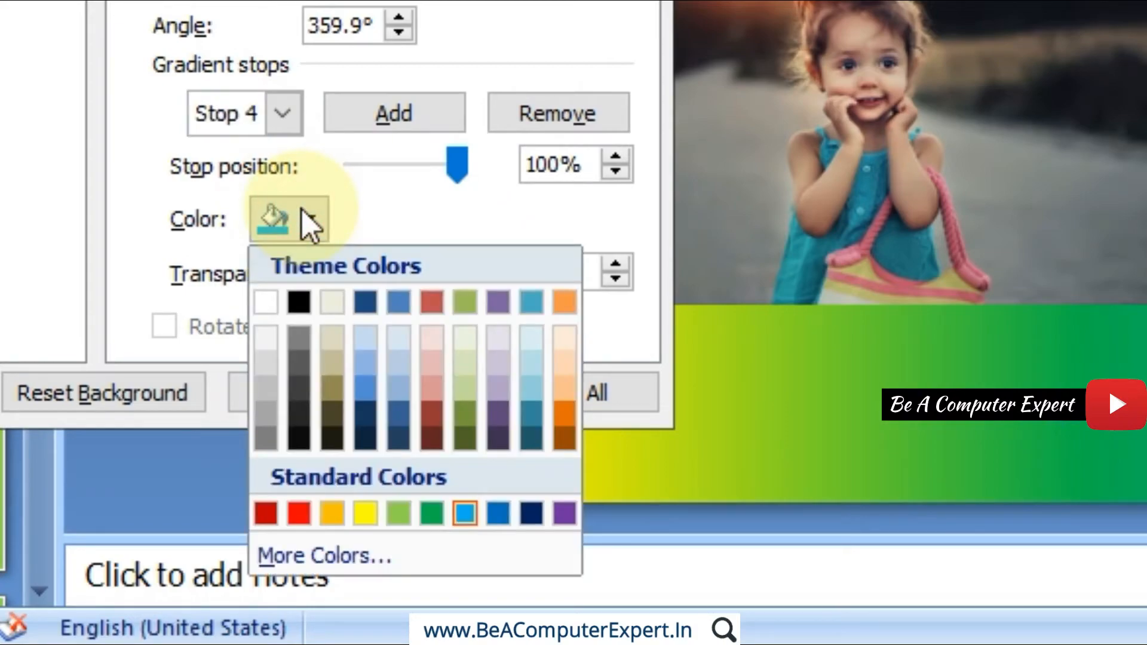
left_click(333, 513)
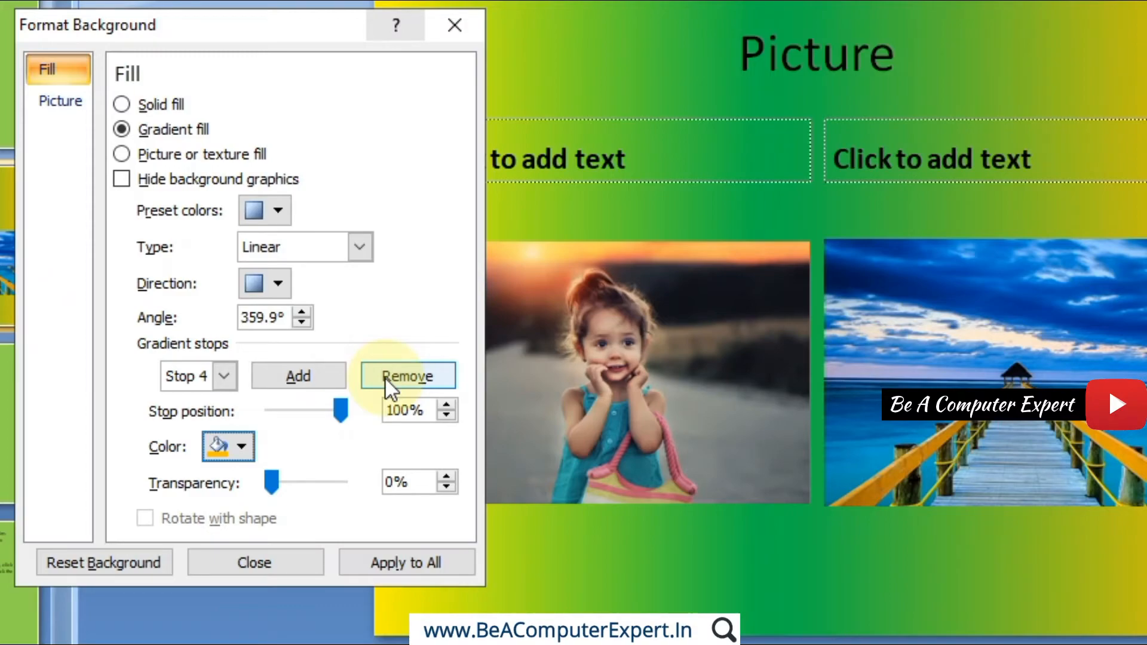
left_click(272, 483)
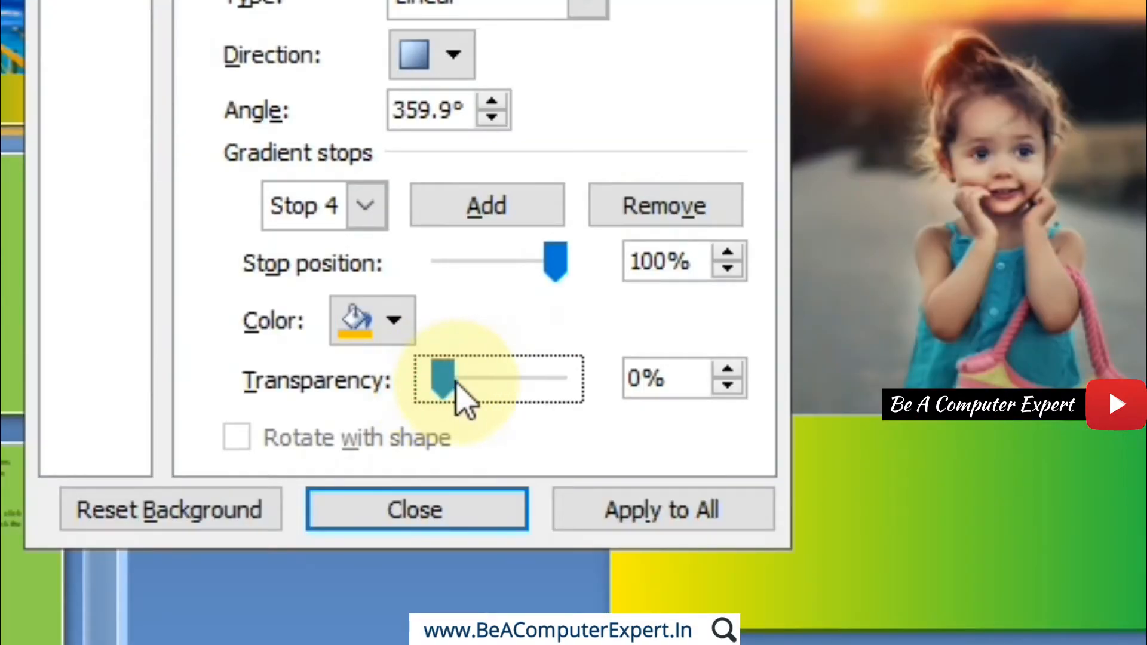
left_click_drag(457, 386, 458, 386)
left_click(256, 437)
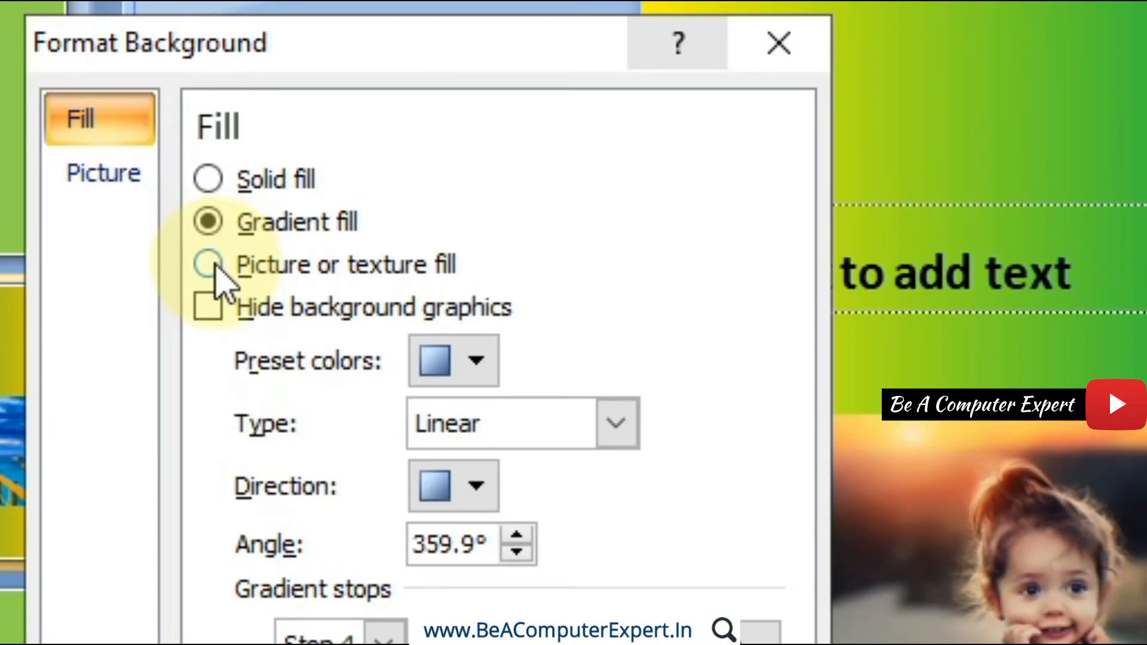
Step: Switch the background to a picture or texture fill with the blue denim texture, and try it without tiling
left_click(214, 267)
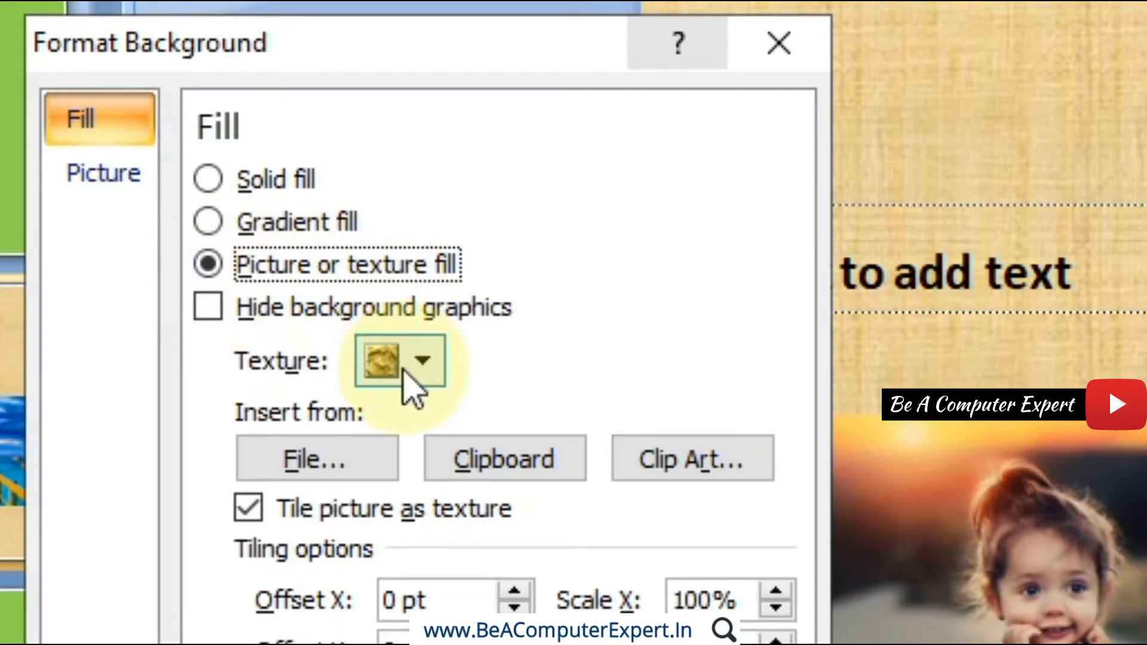
left_click(423, 360)
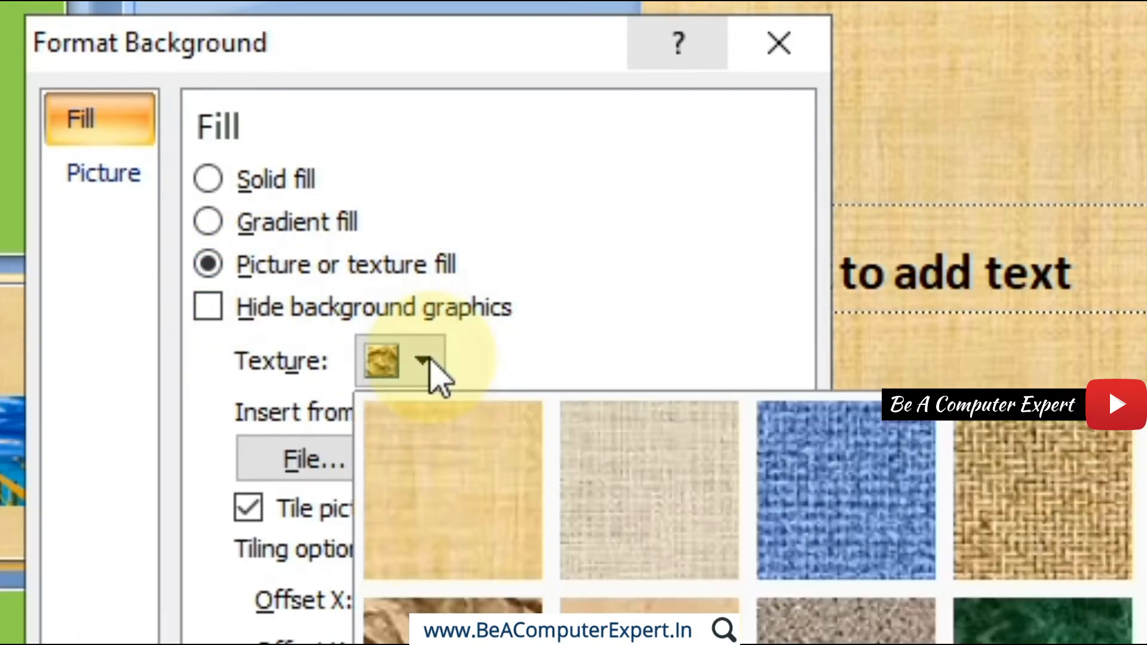
left_click(404, 248)
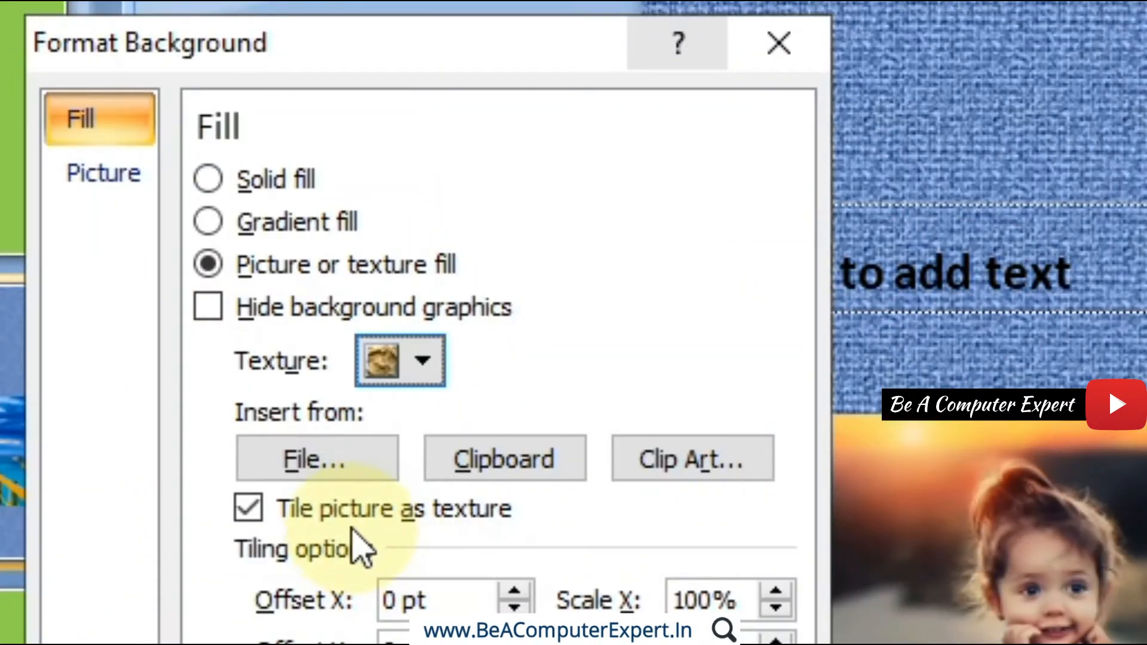
left_click(249, 512)
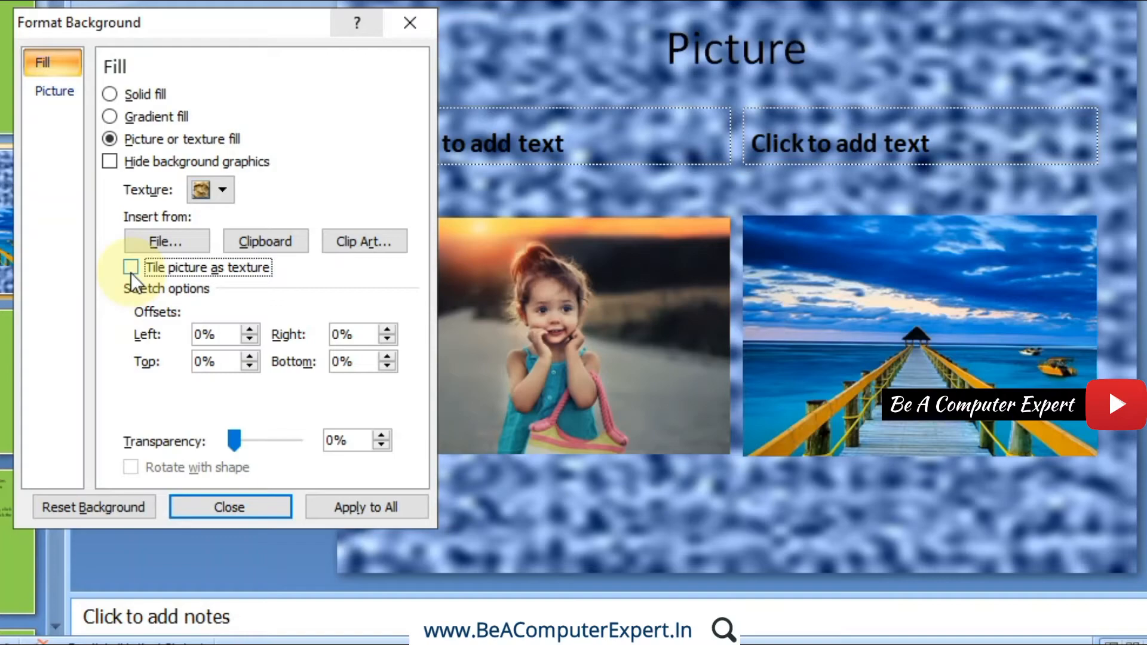
left_click(130, 269)
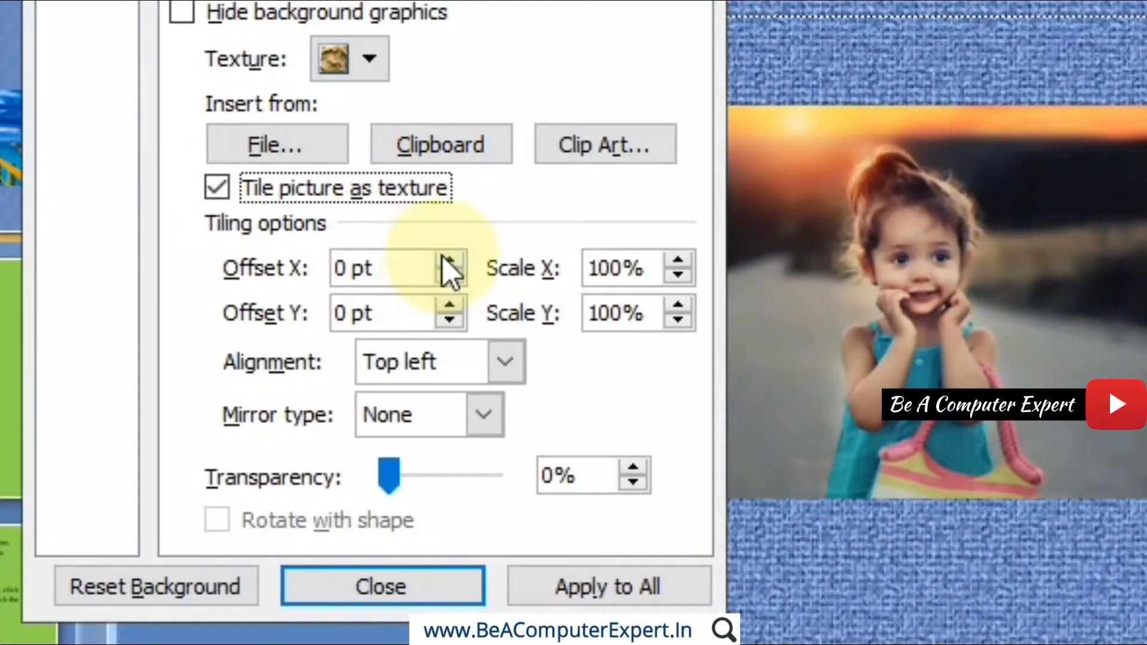
Step: Increase the denim texture's horizontal tiling offset stepwise to 8.5 pt
left_click(449, 261)
left_click(449, 262)
left_click(449, 262)
left_click(448, 261)
left_click(448, 262)
left_click(449, 262)
left_click(448, 262)
left_click(449, 262)
left_click(449, 262)
left_click(449, 262)
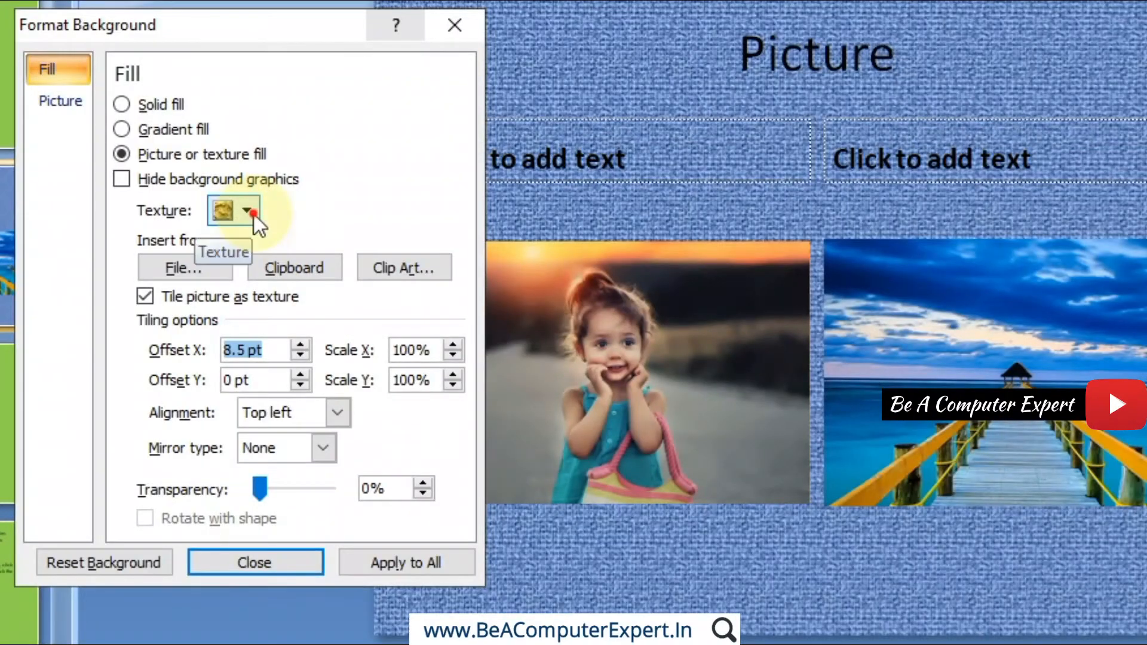
Step: Change the background to the fish fossil texture and set its horizontal tiling offset to 13 pt
left_click(379, 64)
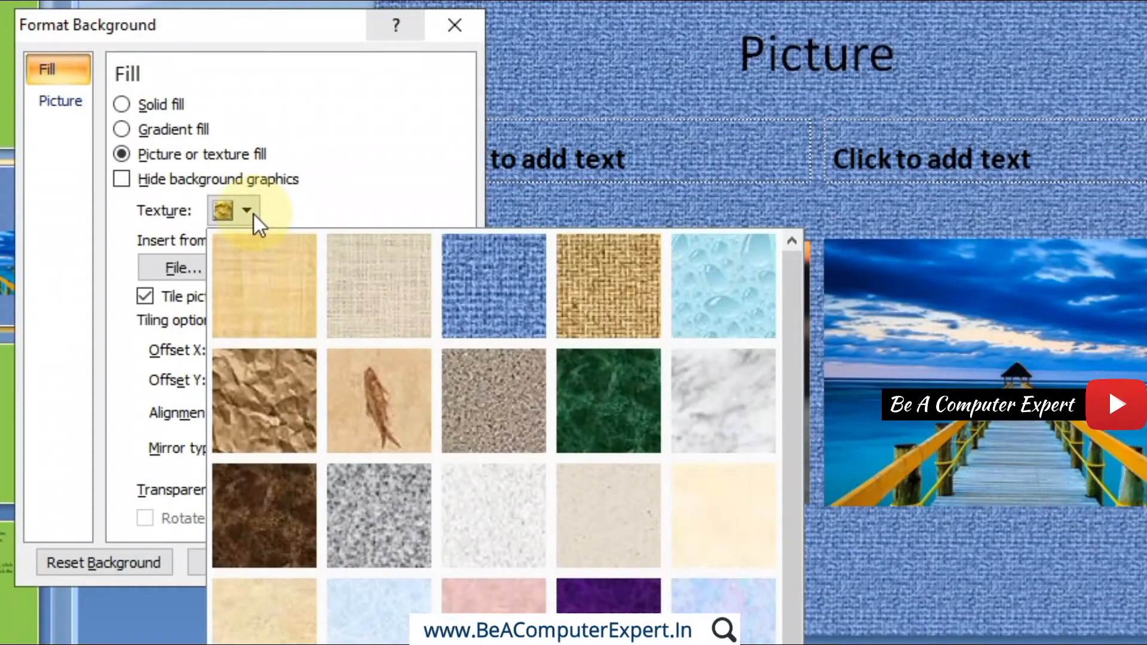
left_click(356, 387)
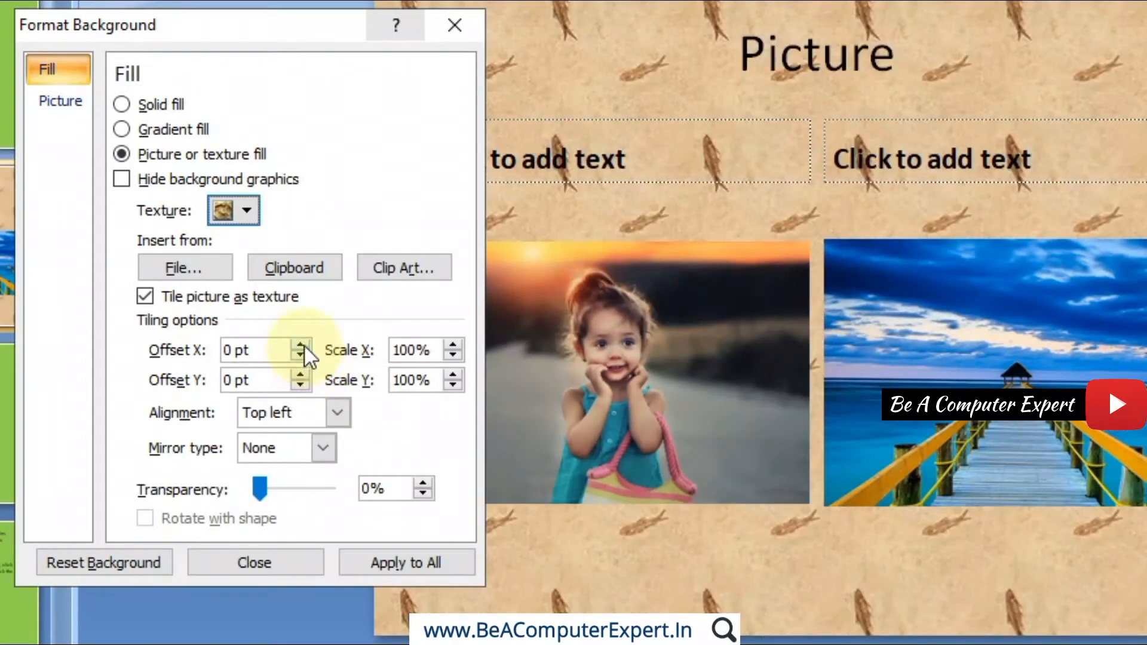
left_click(301, 346)
left_click(301, 345)
left_click(301, 345)
left_click(301, 345)
left_click(301, 346)
left_click(300, 346)
left_click(301, 345)
left_click(300, 346)
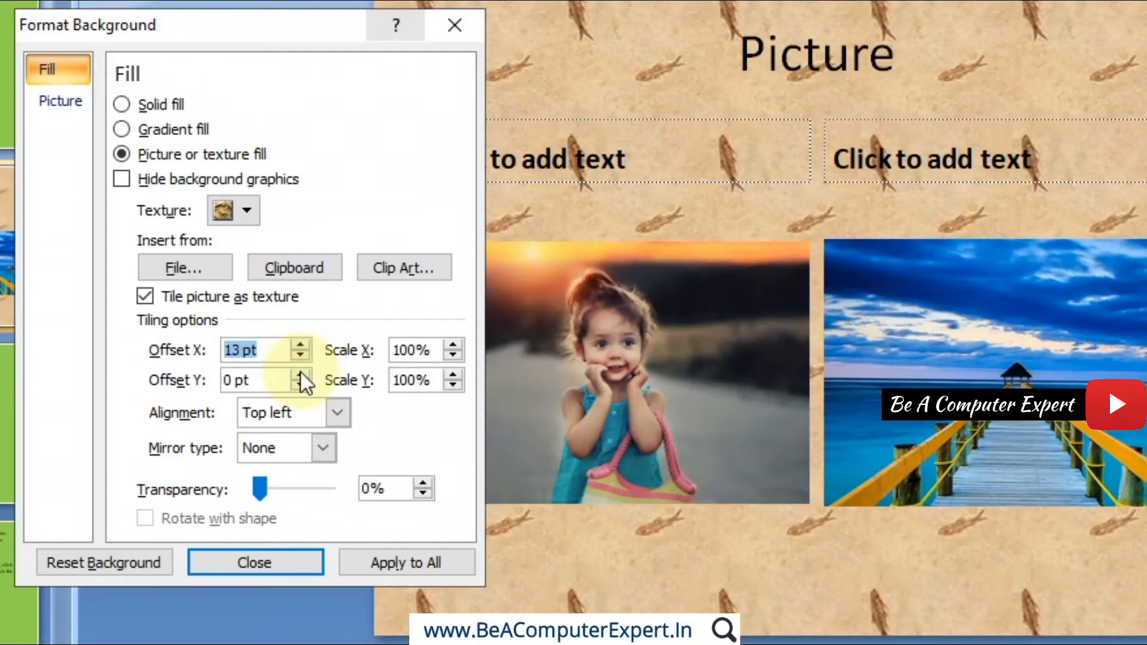
Step: Set the fish texture's vertical tiling offset to 6 pt
left_click(301, 374)
left_click(301, 374)
left_click(301, 374)
left_click(301, 375)
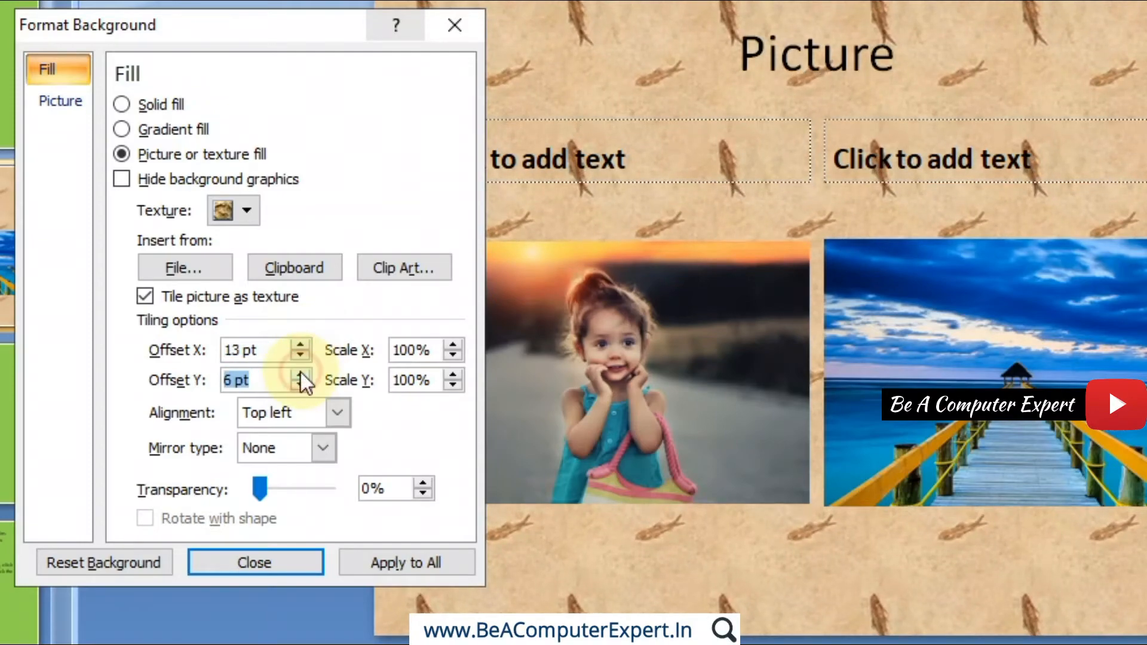
Step: Reduce the fish texture's horizontal scale stepwise to 76%
left_click(453, 345)
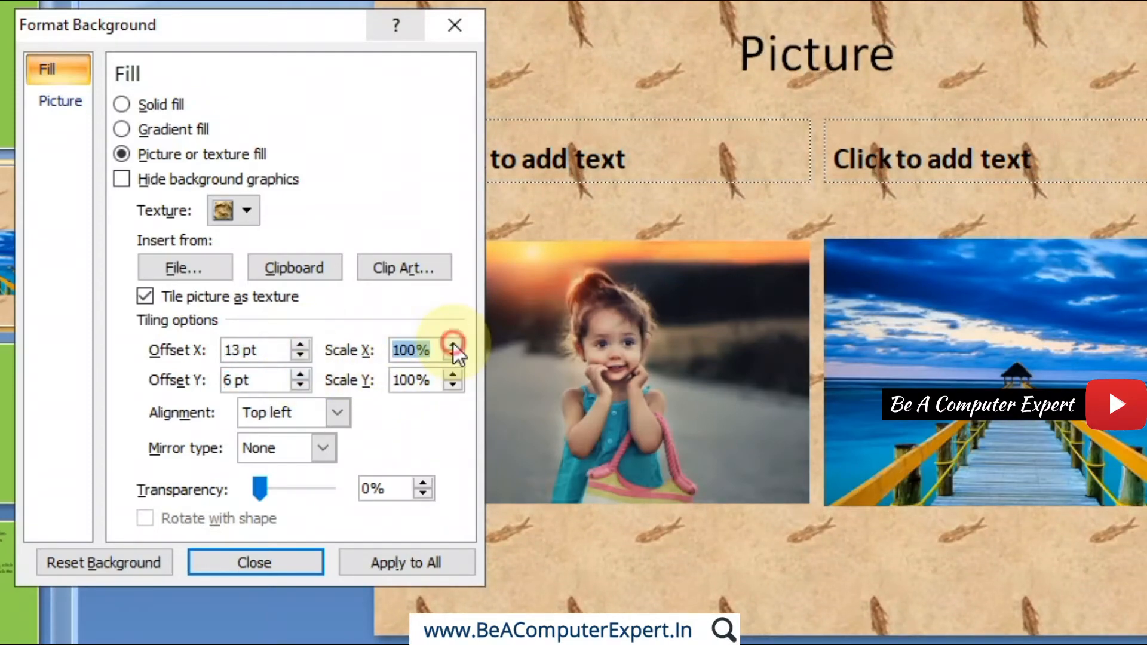
left_click(453, 354)
left_click(454, 354)
left_click(454, 354)
left_click(454, 354)
left_click(453, 354)
triple_click(453, 354)
triple_click(454, 354)
double_click(453, 353)
double_click(453, 354)
double_click(453, 353)
triple_click(454, 353)
double_click(453, 354)
double_click(454, 354)
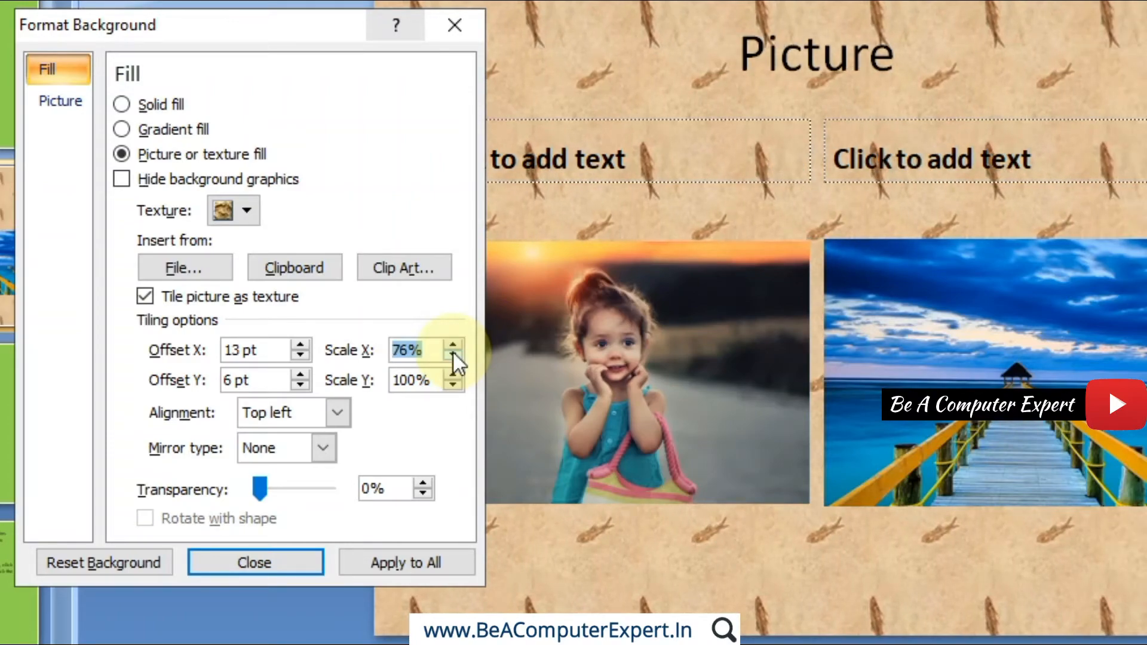
Step: Reduce the fish texture's vertical scale stepwise to 82%
left_click(451, 387)
triple_click(452, 387)
double_click(451, 387)
double_click(451, 387)
triple_click(452, 387)
left_click(452, 388)
double_click(452, 387)
left_click(452, 387)
triple_click(452, 387)
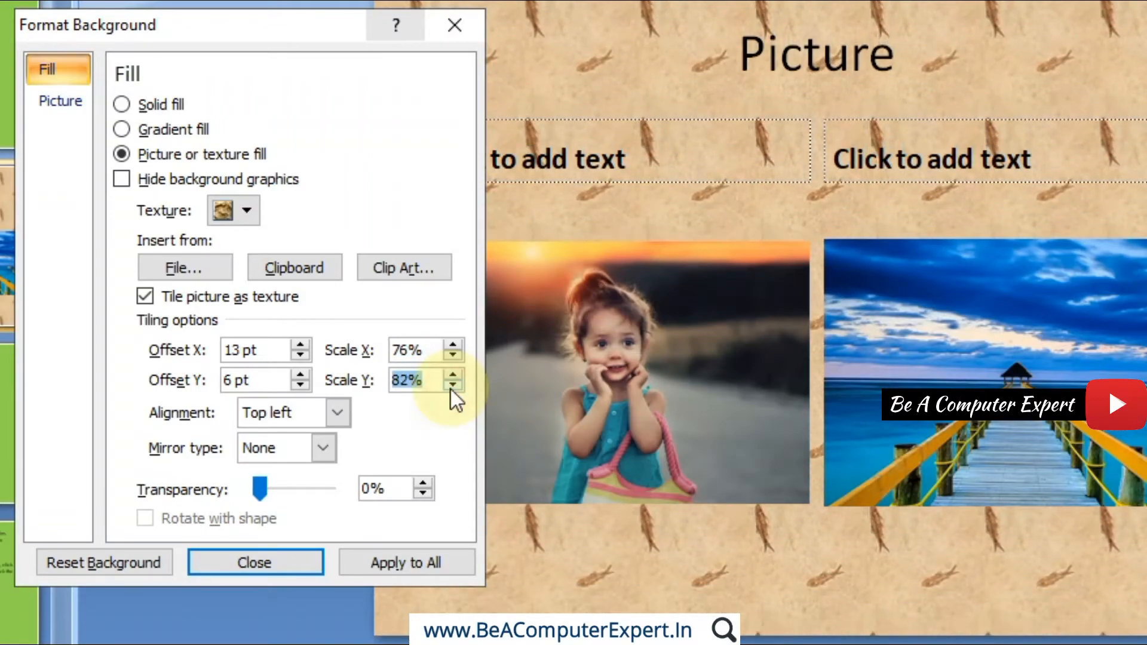
Step: Set the texture's tiling alignment to Top right and its mirror type to Horizontal
left_click(342, 417)
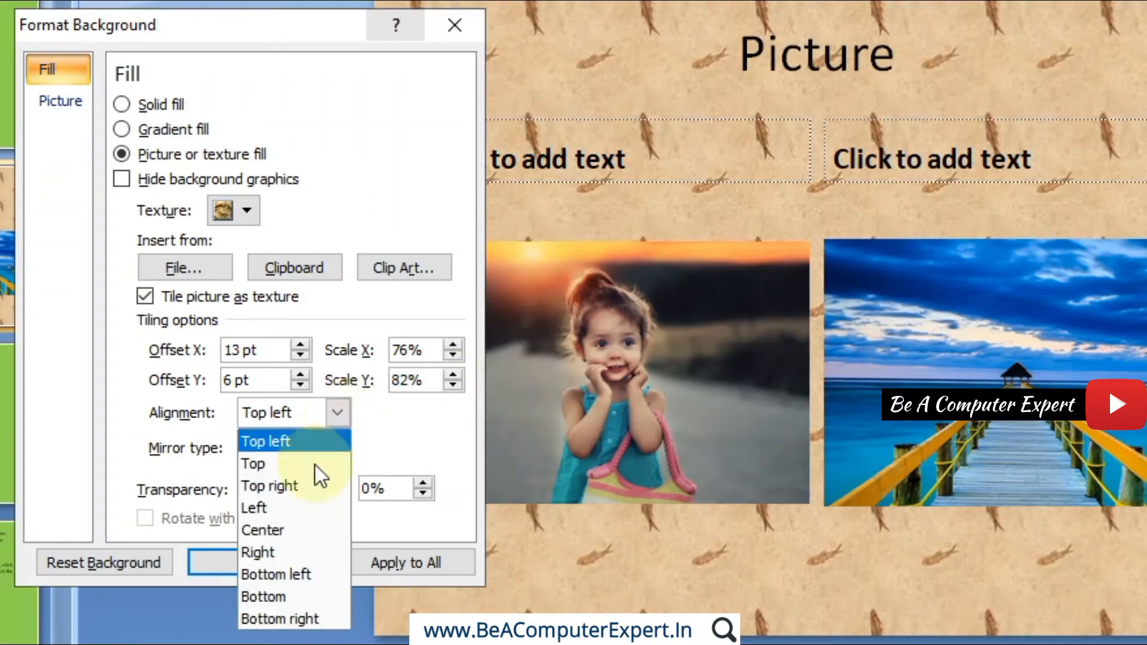
left_click(299, 492)
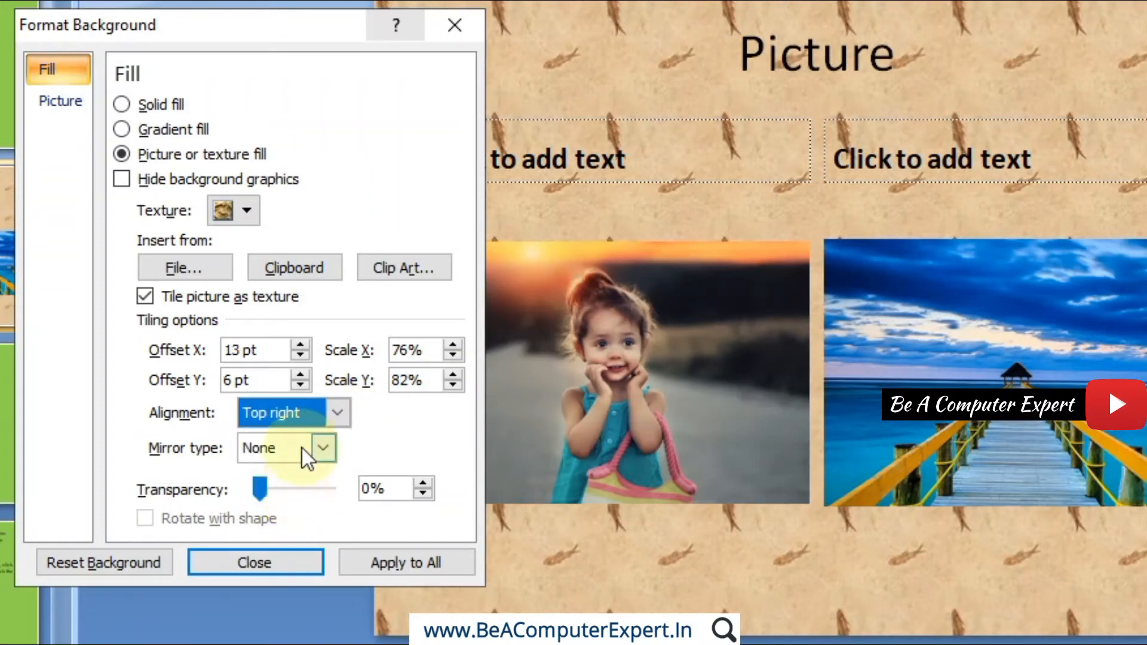
left_click(321, 447)
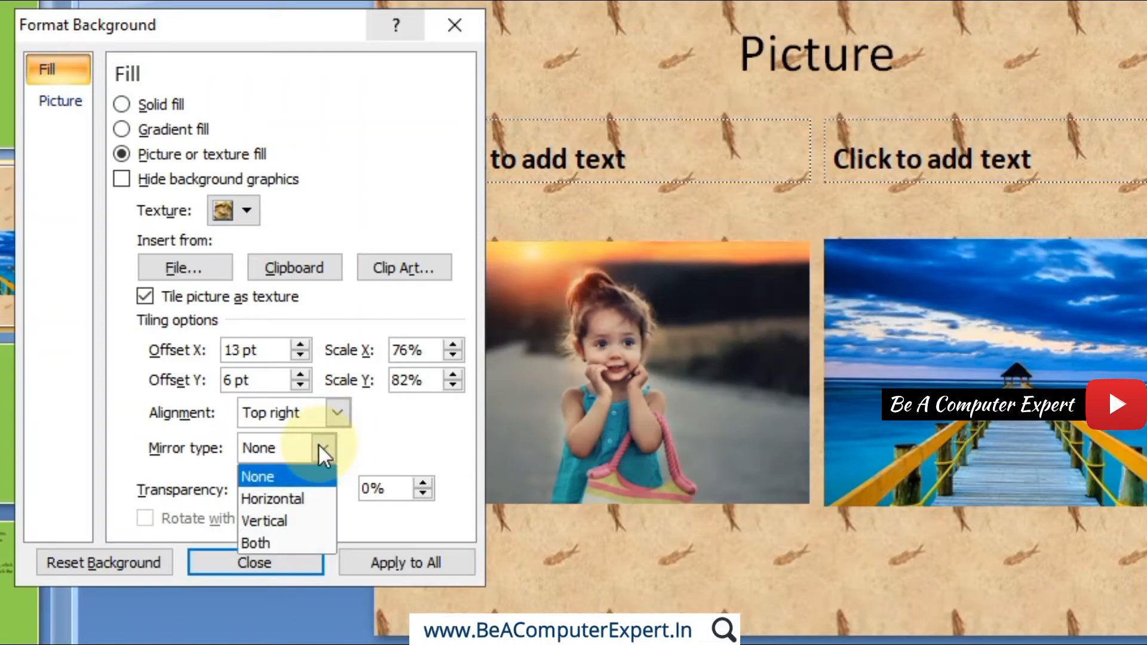
left_click(280, 499)
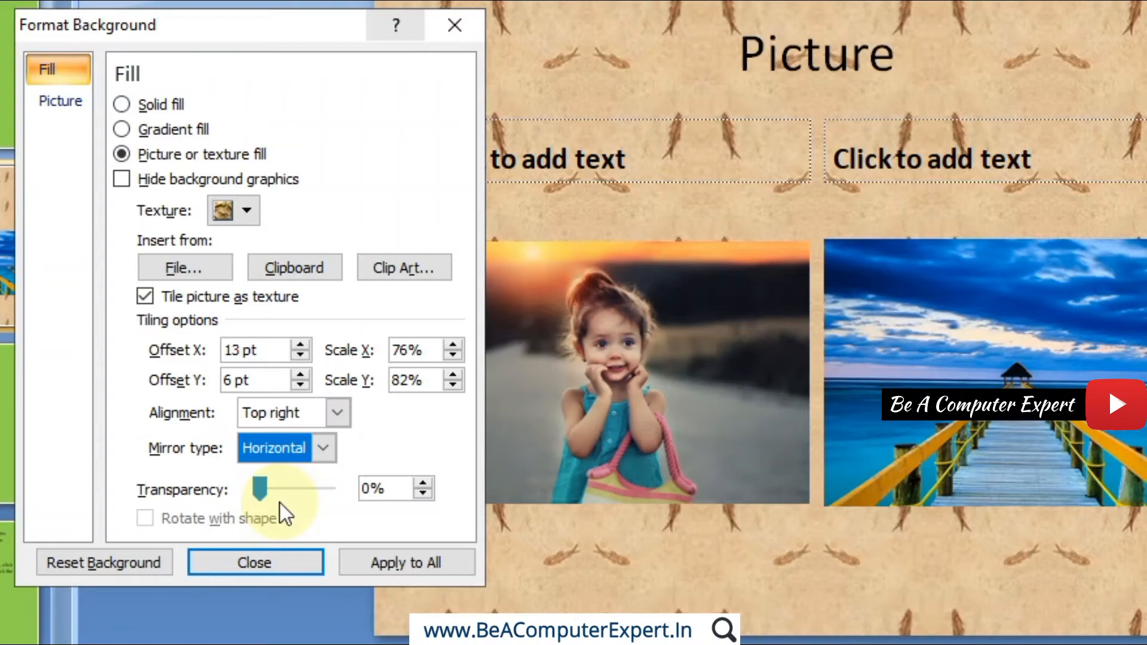
Step: Try the Vertical mirror type on the tiled texture, and set the mirror type to Both
left_click(321, 459)
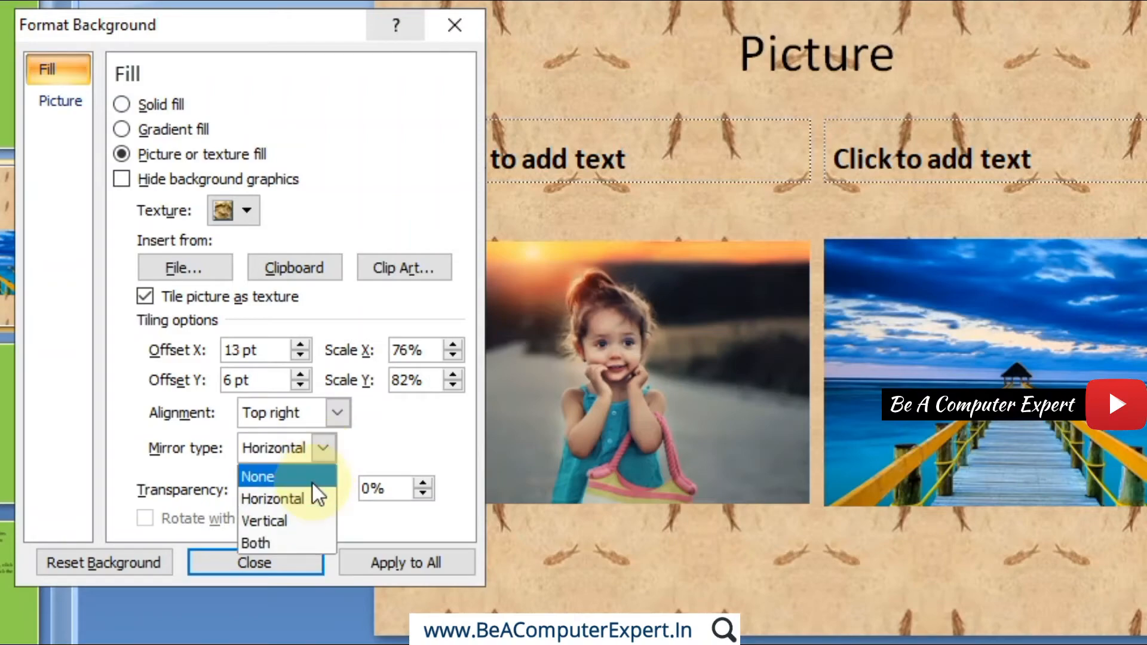
left_click(301, 508)
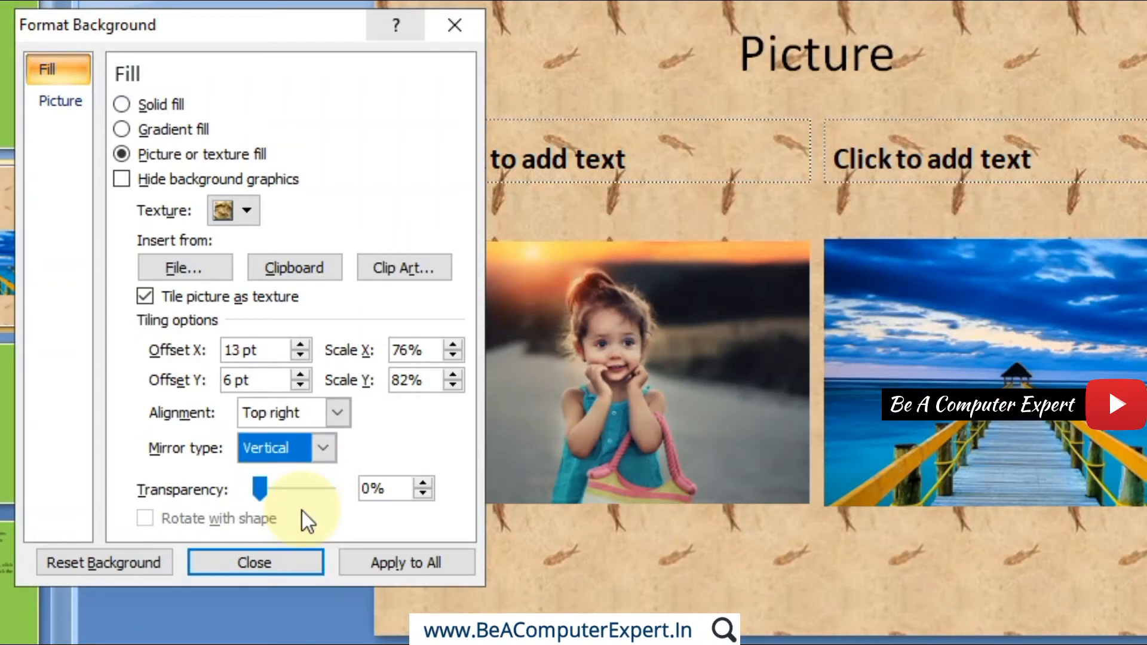
left_click(318, 459)
left_click(295, 542)
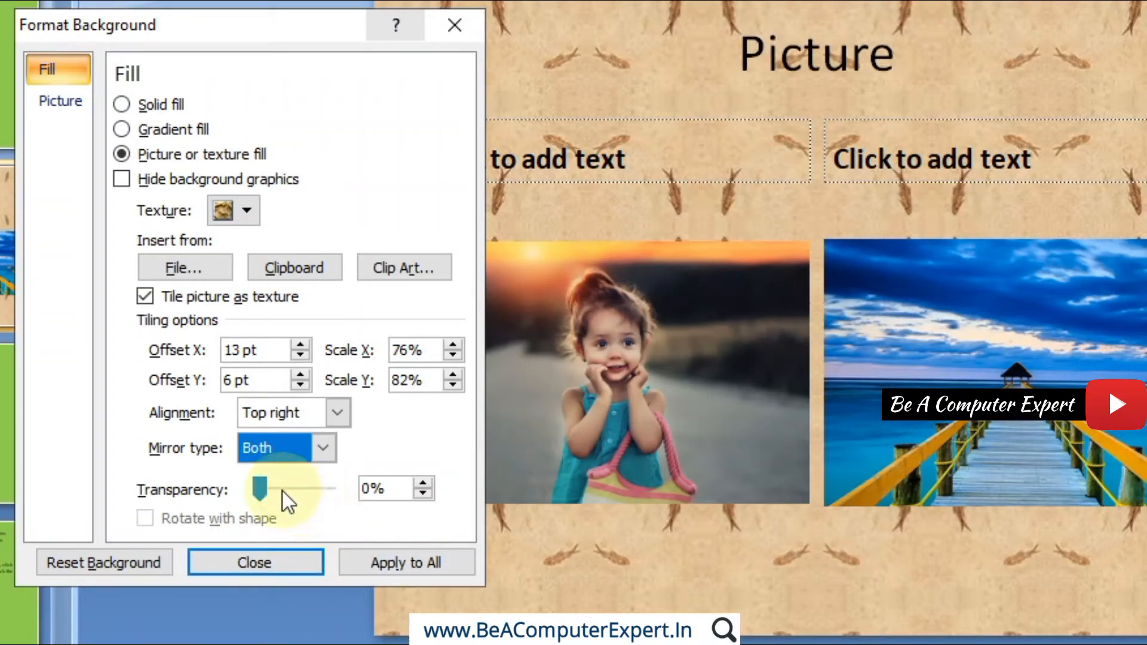
mouse_move(264, 486)
left_mouse_down()
mouse_move(289, 488)
mouse_move(254, 488)
left_mouse_up()
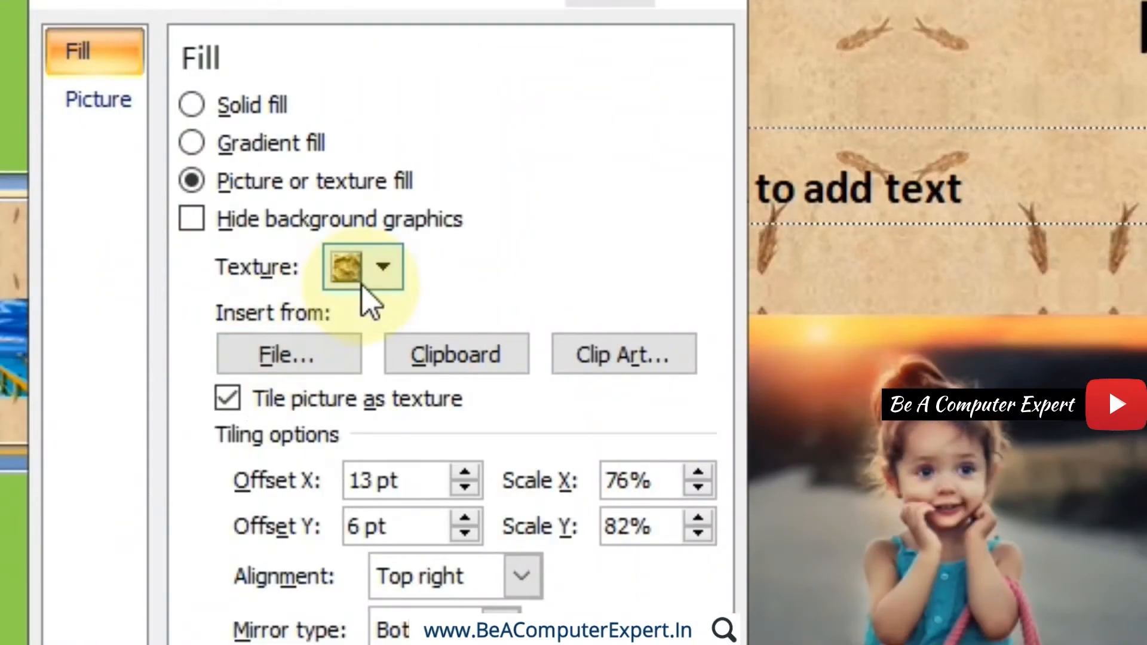
Step: Fill the slide background with the wooden pier picture from a file, and try tiling it as a texture
left_click(309, 359)
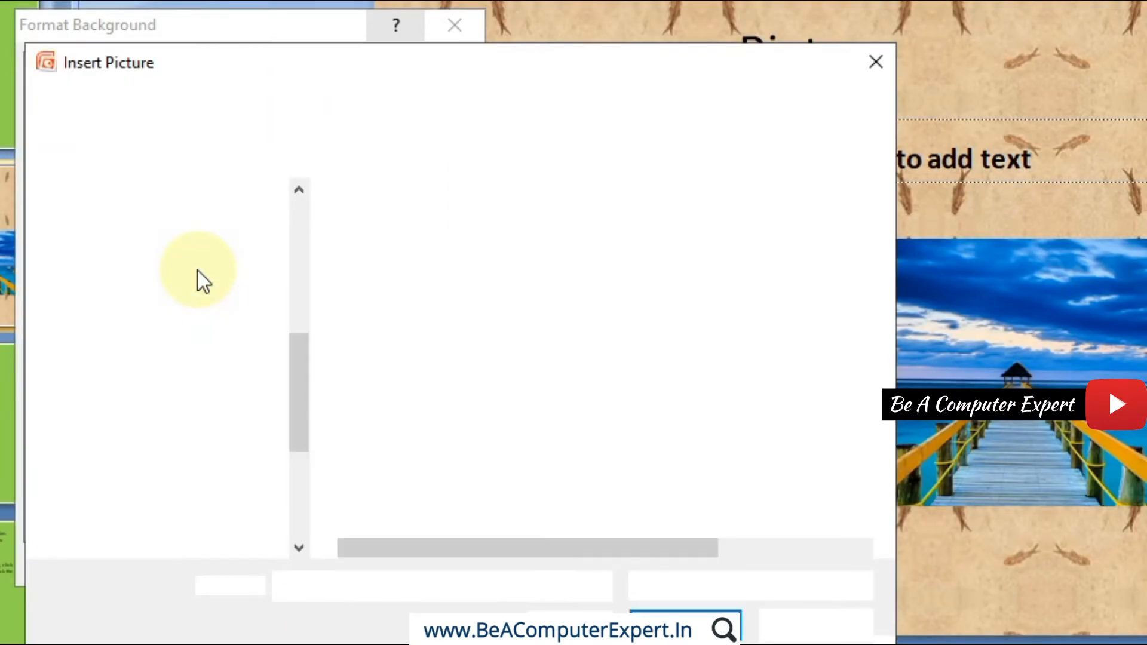
double_click(433, 287)
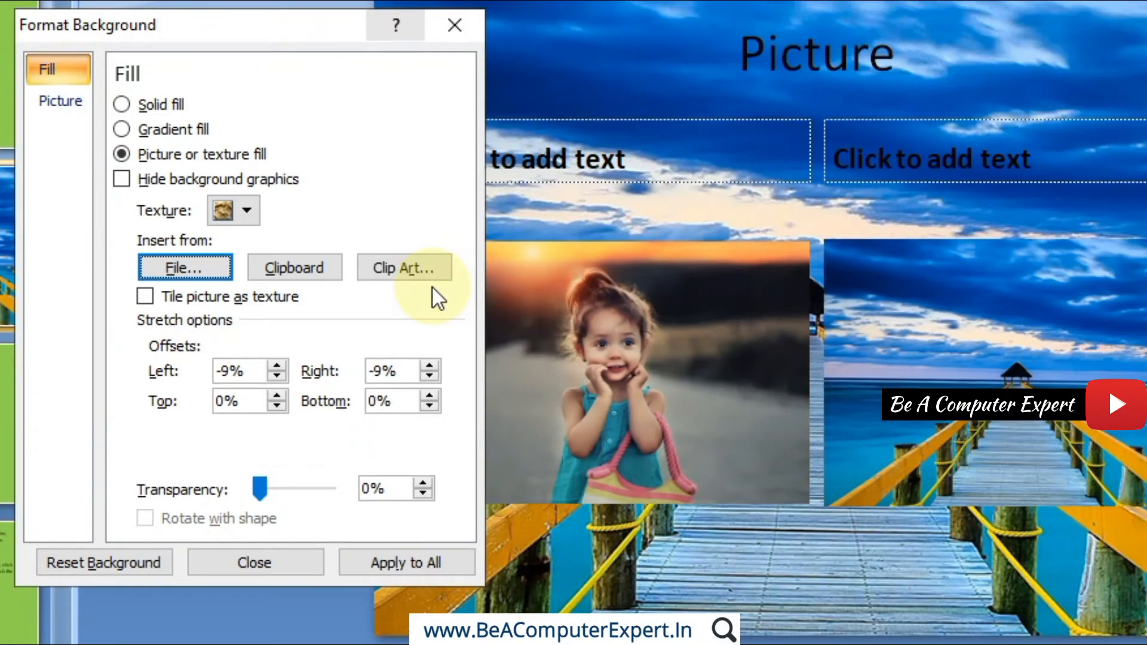
left_click(145, 297)
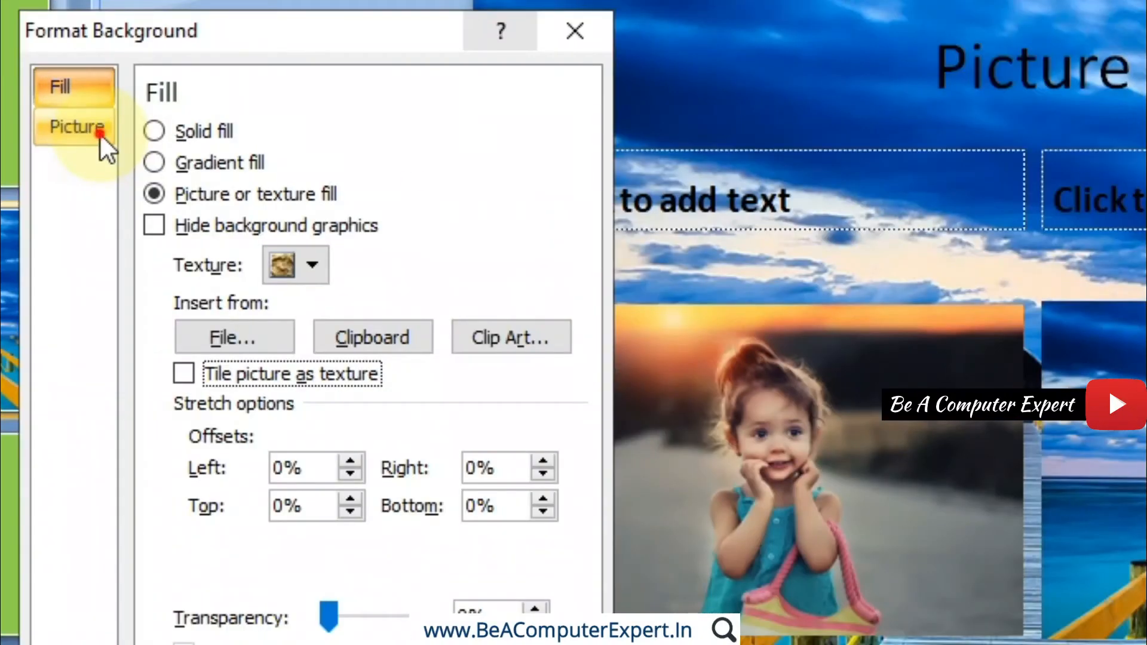
Step: Recolor the background picture with the grayscale color mode, and switch it to the red dark variation
left_click(78, 105)
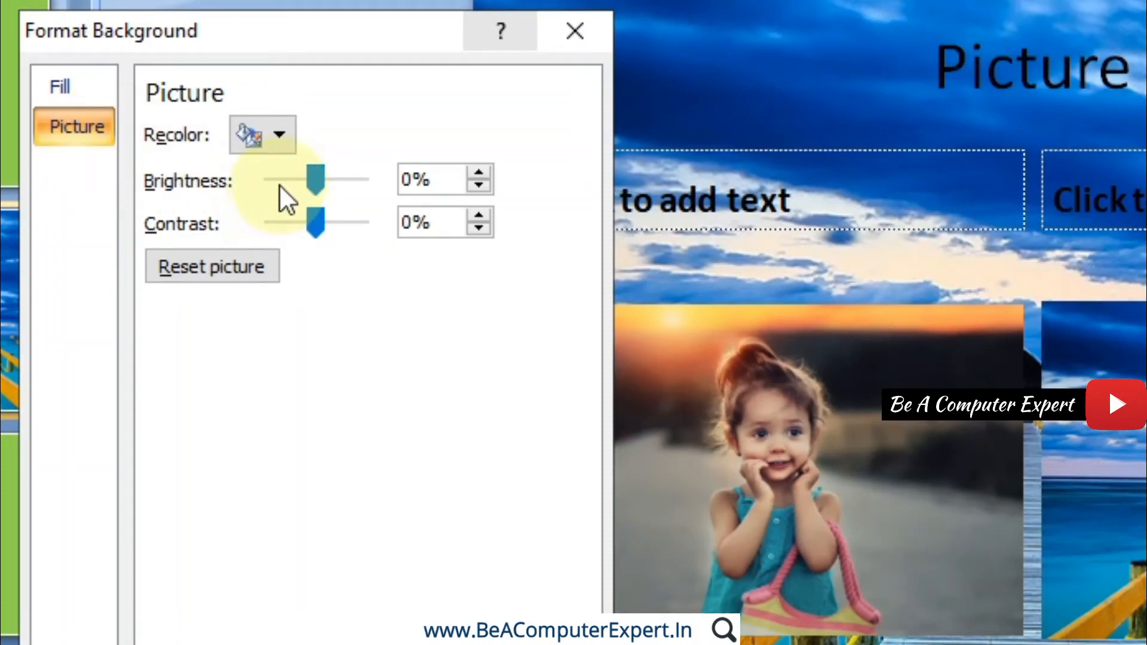
left_click(283, 140)
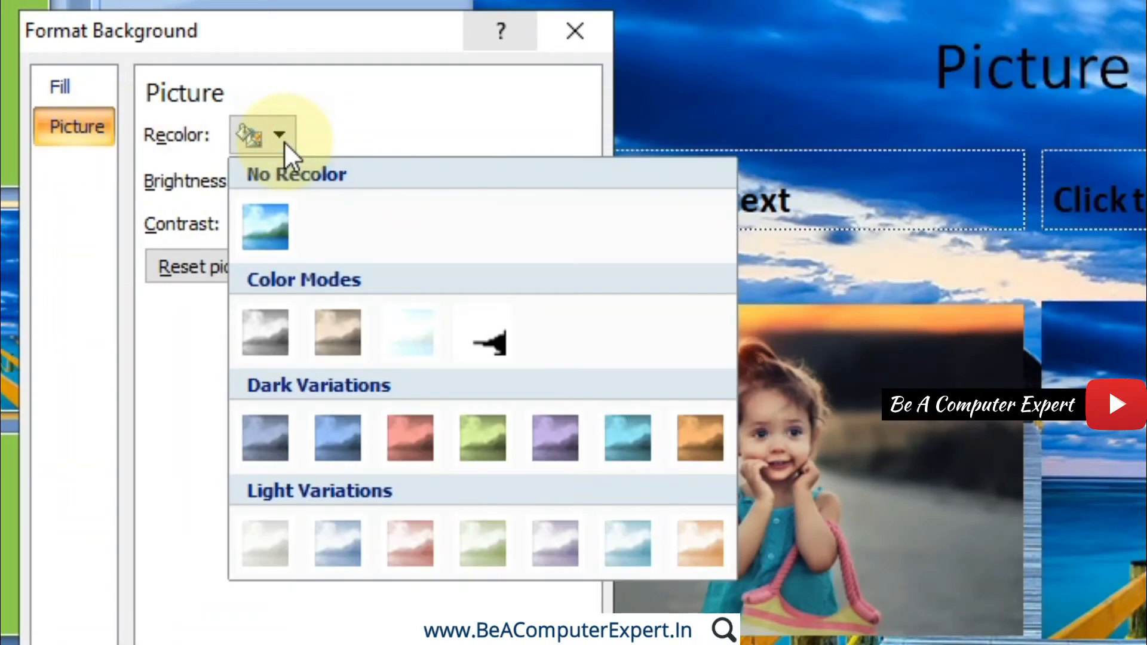
left_click(274, 338)
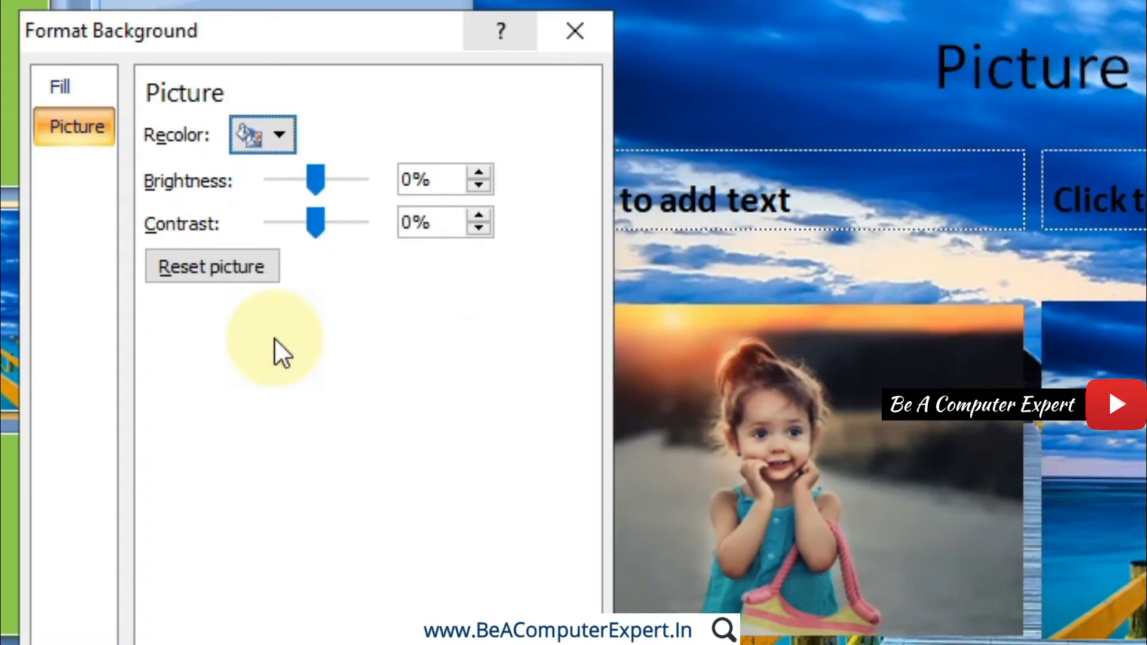
left_click(272, 137)
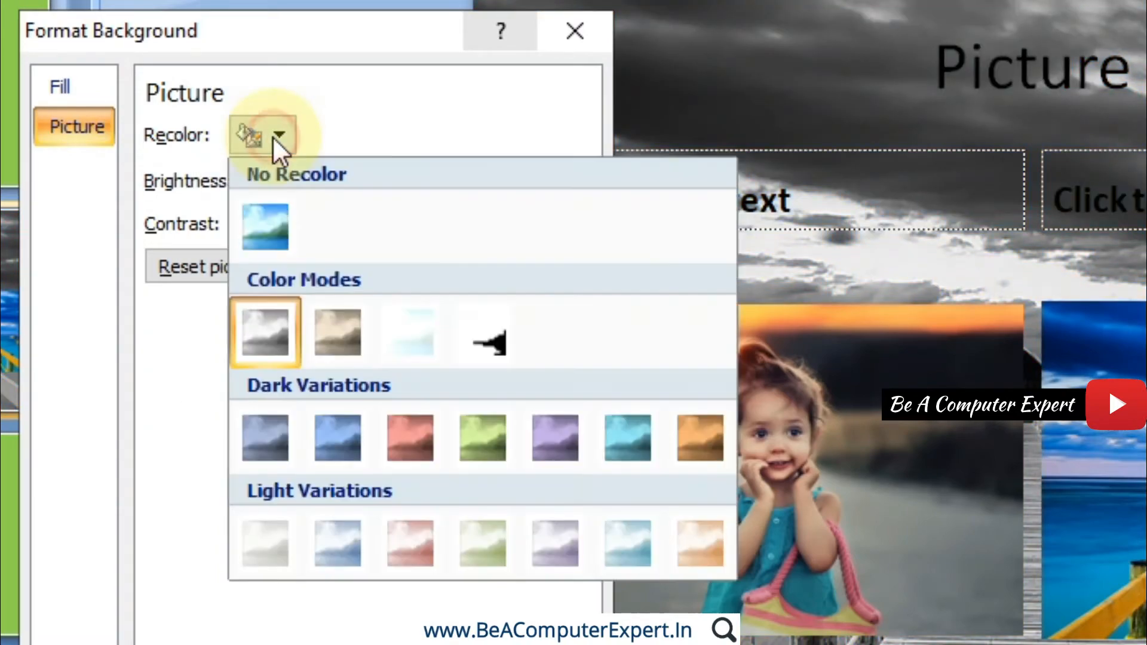
left_click(429, 451)
Step: Try a brightness of 24% and a contrast of 44% on the background picture, and reset the picture
mouse_move(316, 178)
left_mouse_down()
mouse_move(288, 175)
mouse_move(353, 175)
mouse_move(324, 172)
left_mouse_up()
left_click_drag(312, 215, 335, 217)
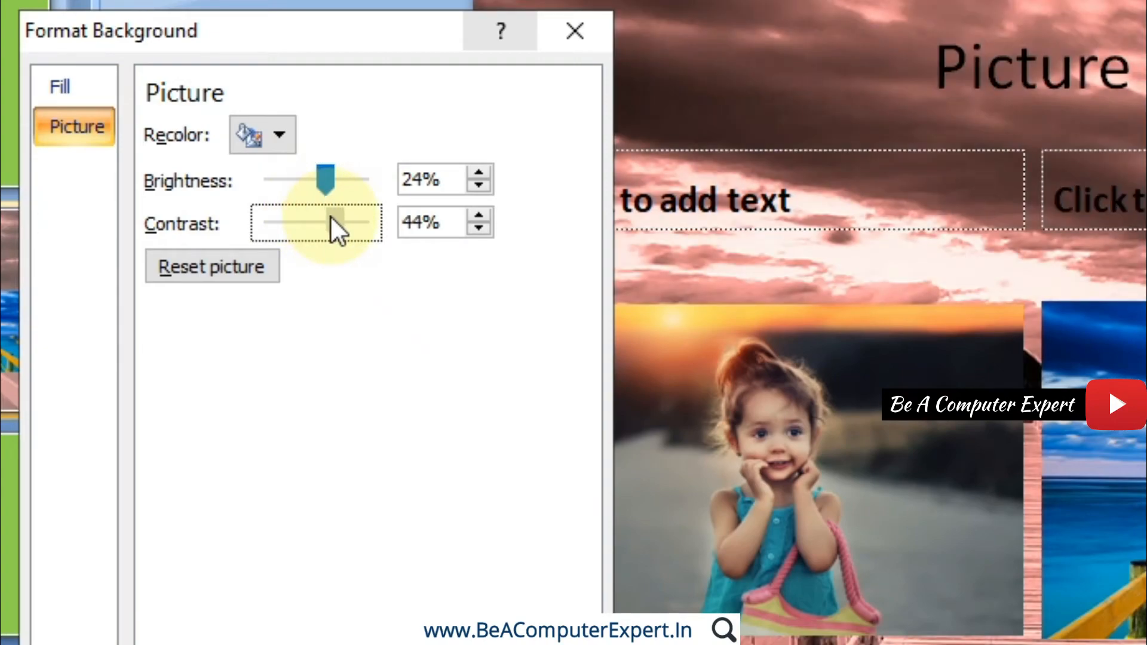
left_click(238, 274)
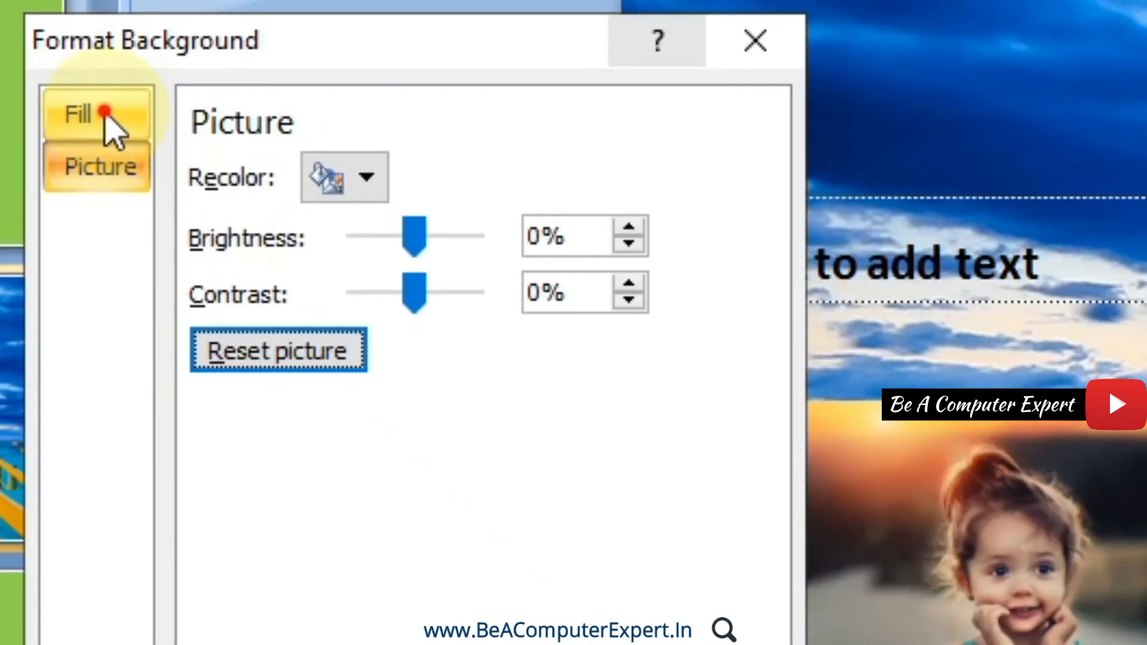
Step: Change the background to a green solid fill and apply it to all slides
left_click(79, 85)
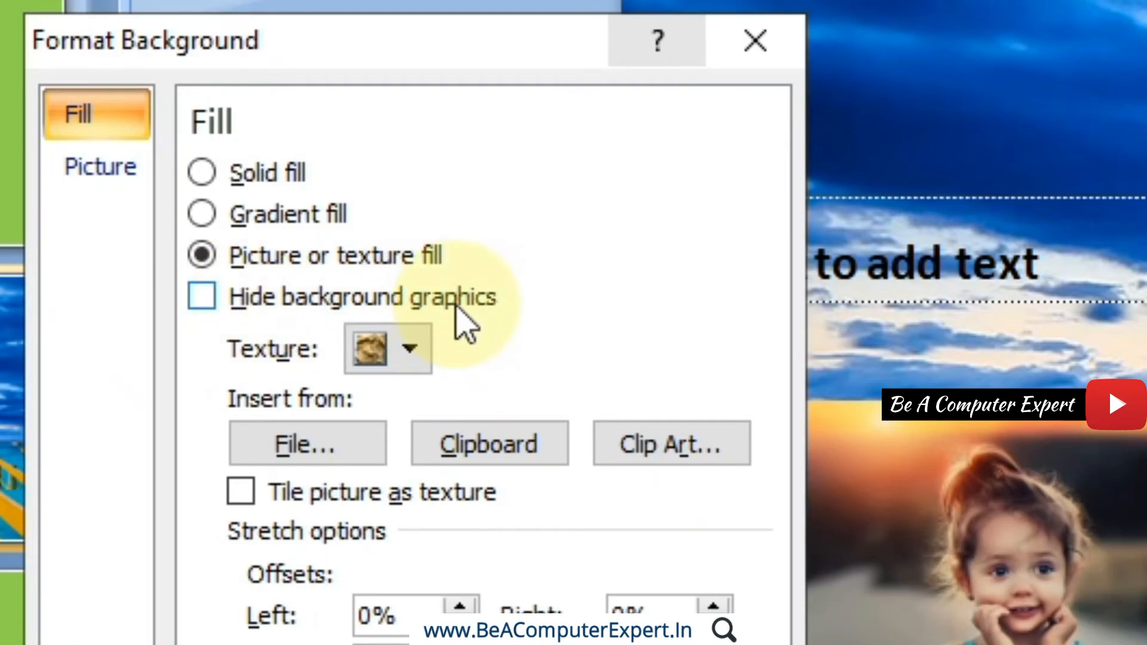
left_click(206, 172)
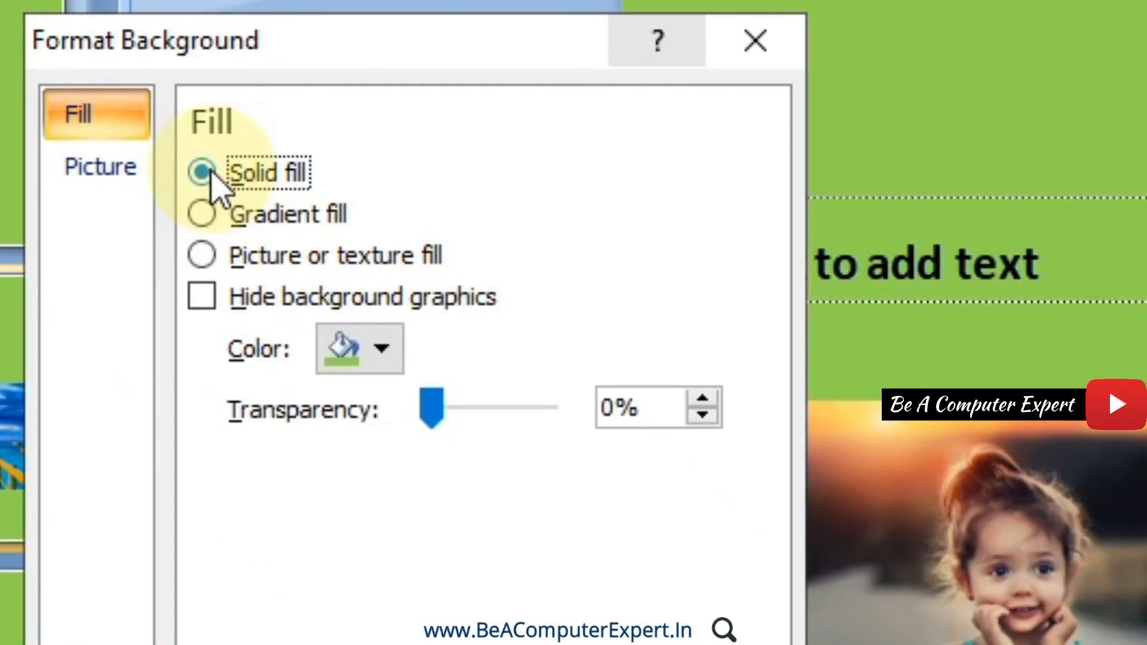
left_click(366, 564)
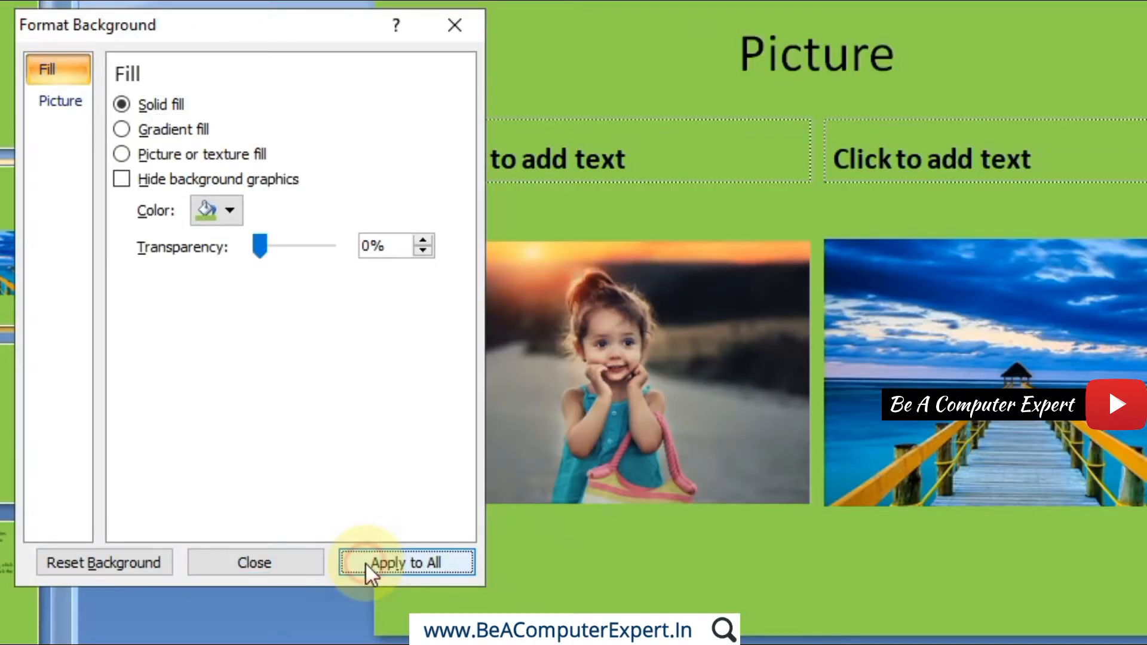
left_click(289, 558)
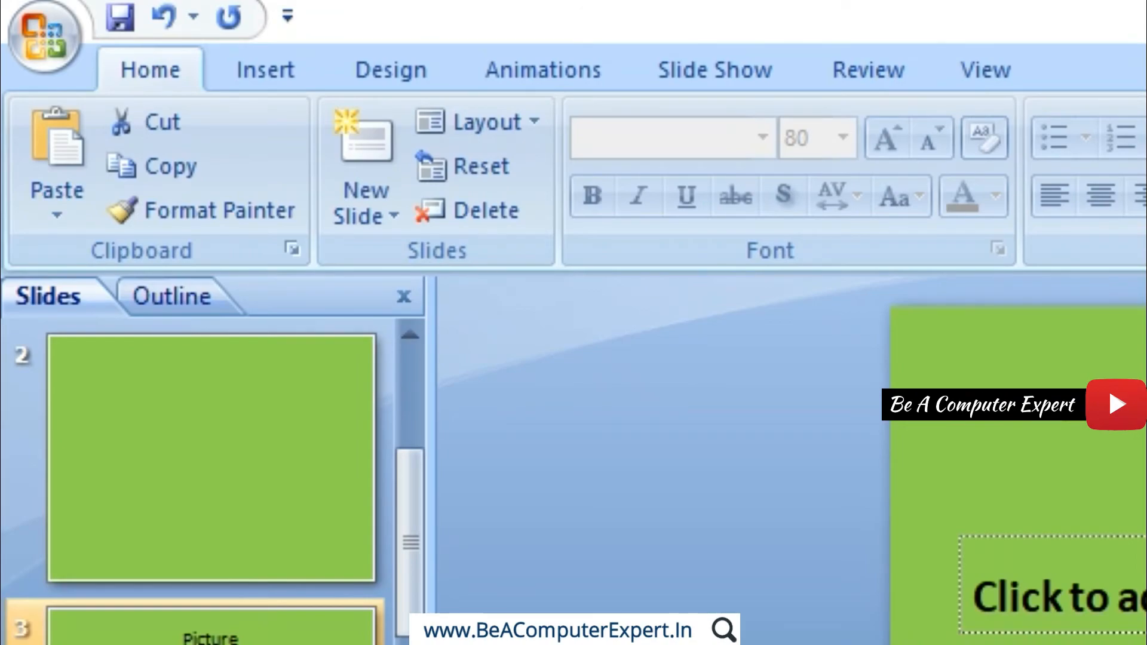
Step: Apply the built-in Verve theme to the presentation
left_click(433, 70)
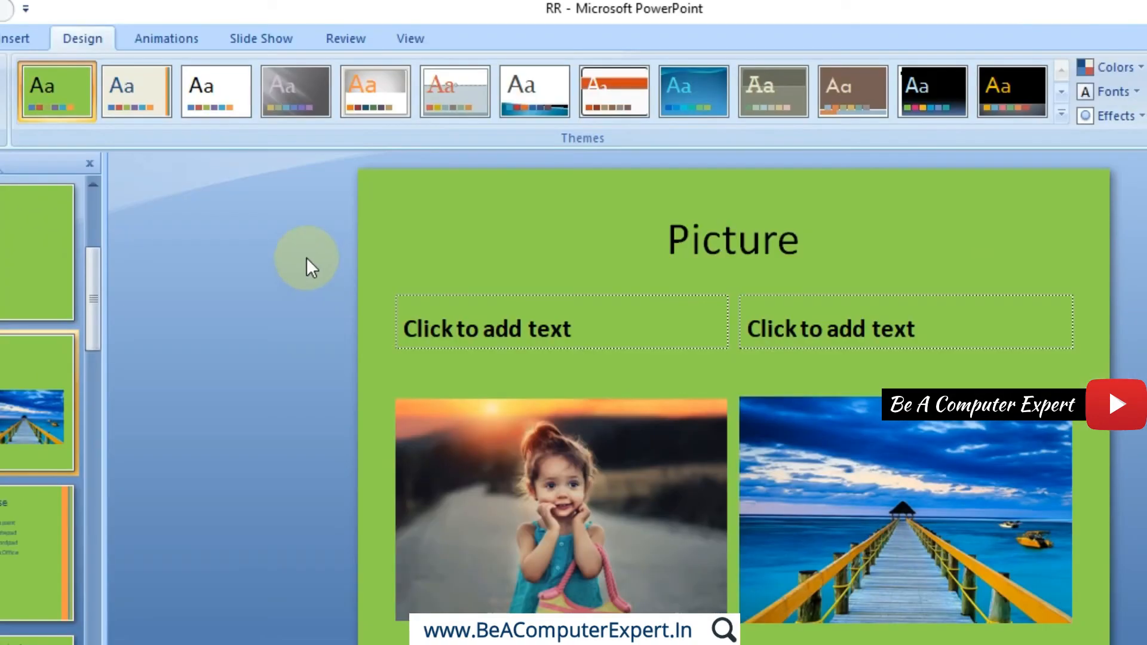
left_click(1063, 116)
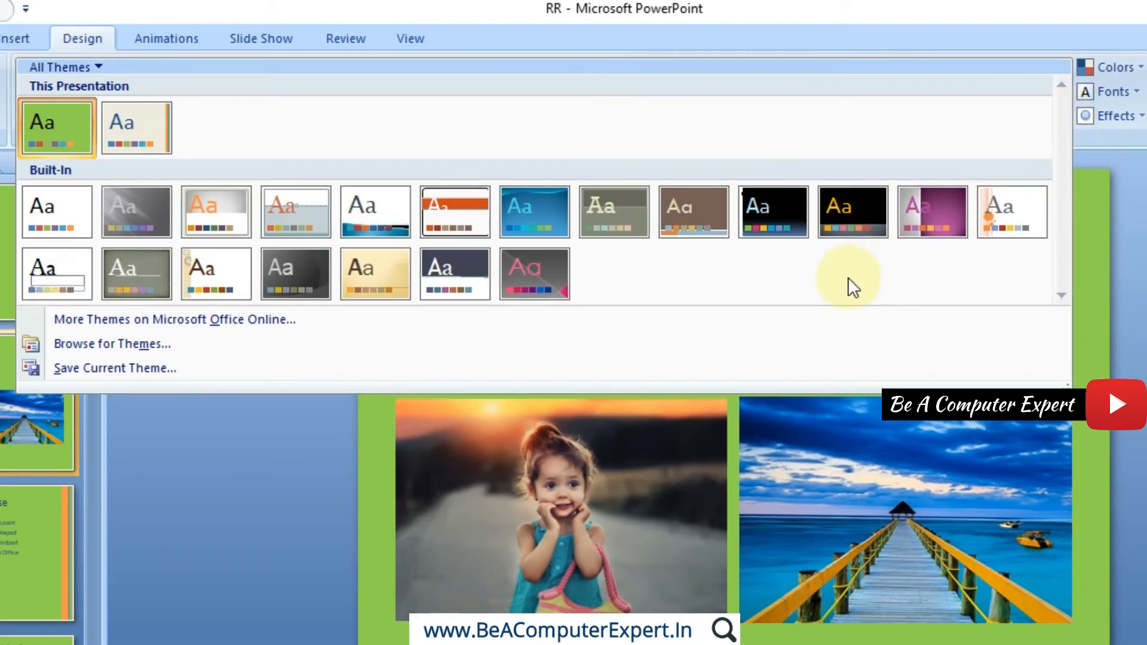
left_click(553, 274)
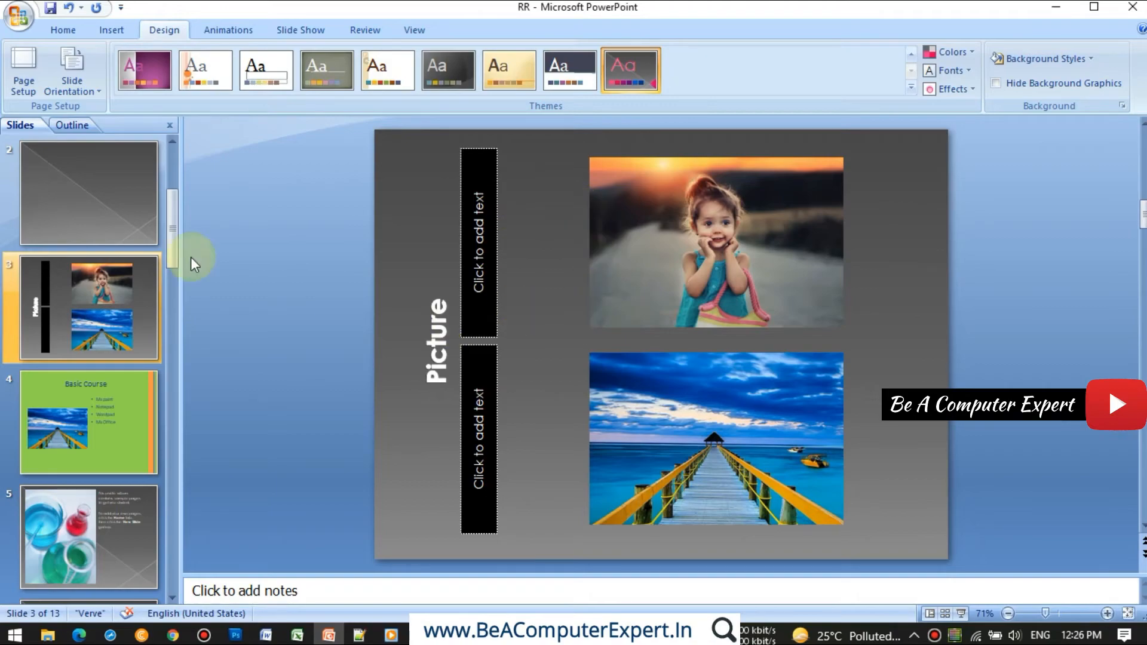
Step: Select slide 2 and apply the built-in Flow theme
left_click(113, 220)
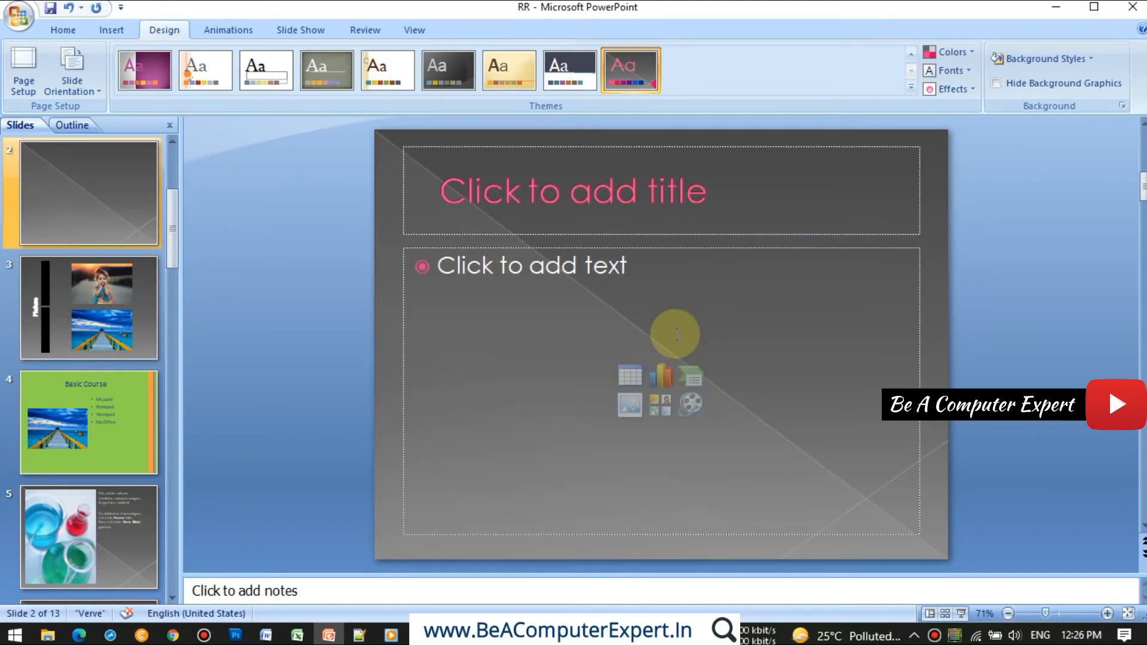
left_click(911, 87)
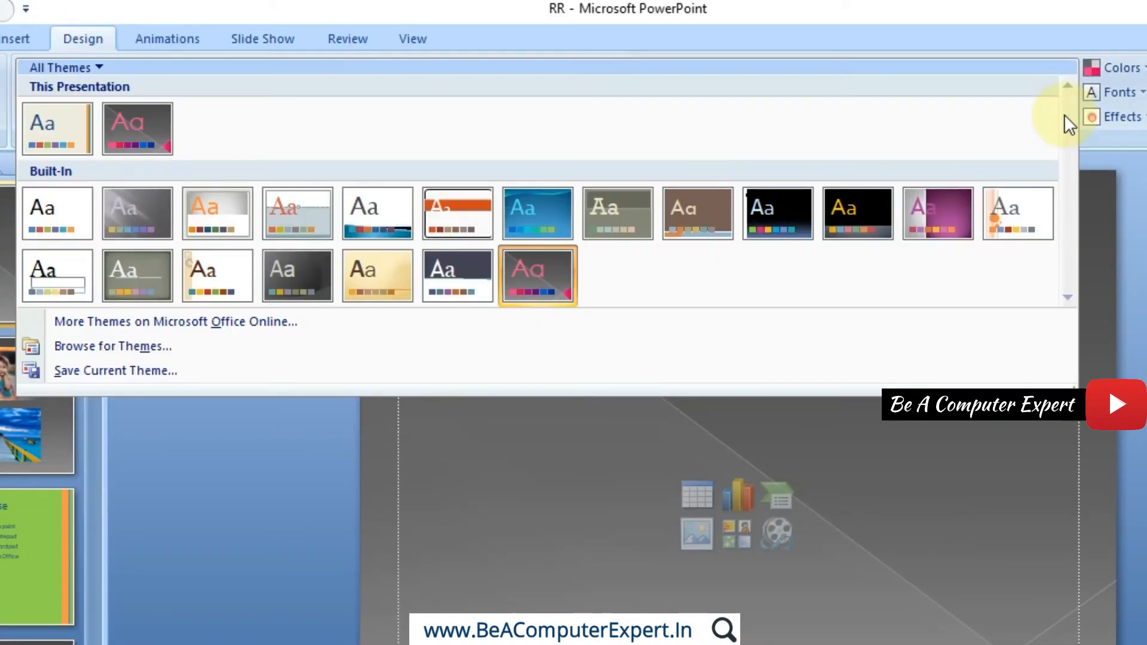
left_click(540, 213)
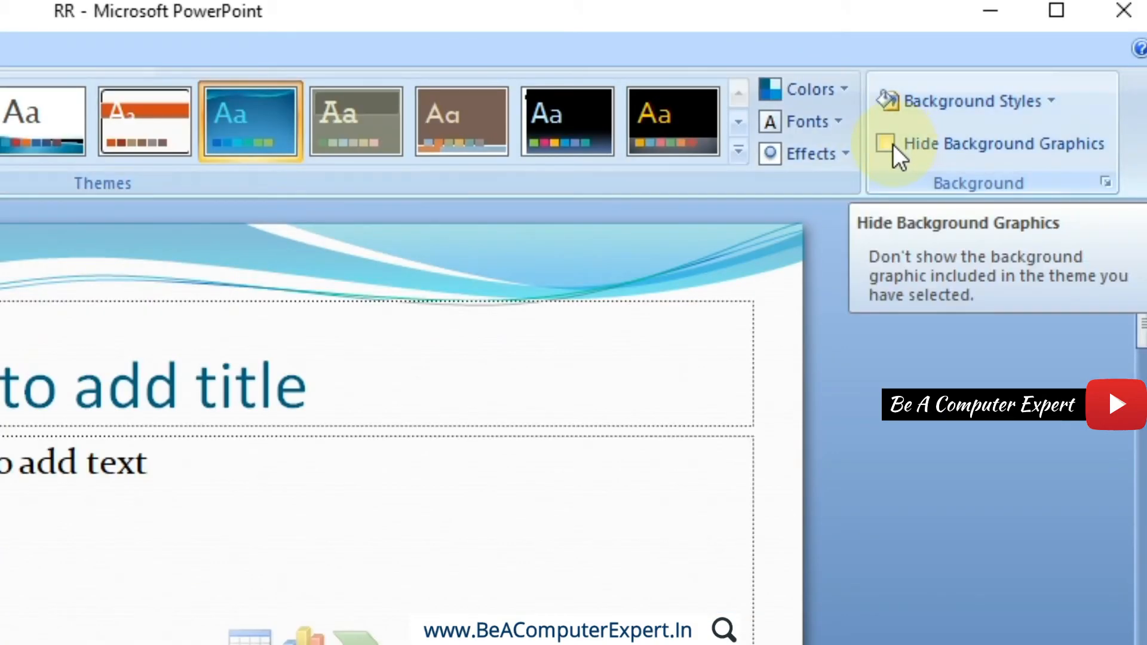
Step: Try hiding the theme's background graphics on slide 2, both directly and through the background format settings, and restore them
left_click(891, 146)
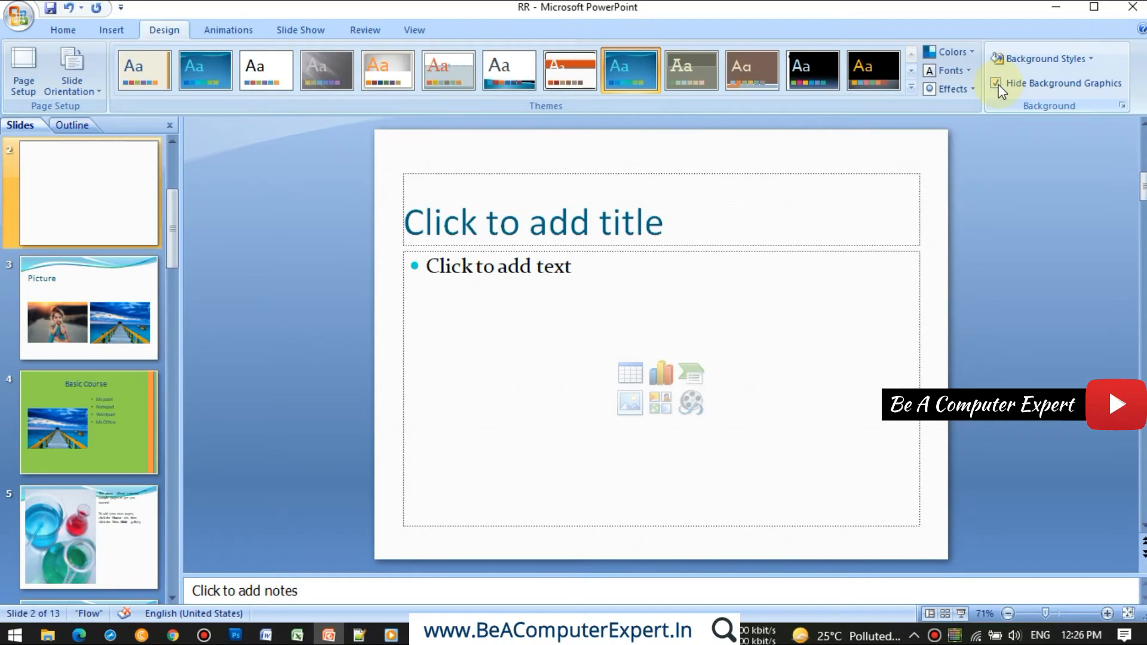
left_click(997, 84)
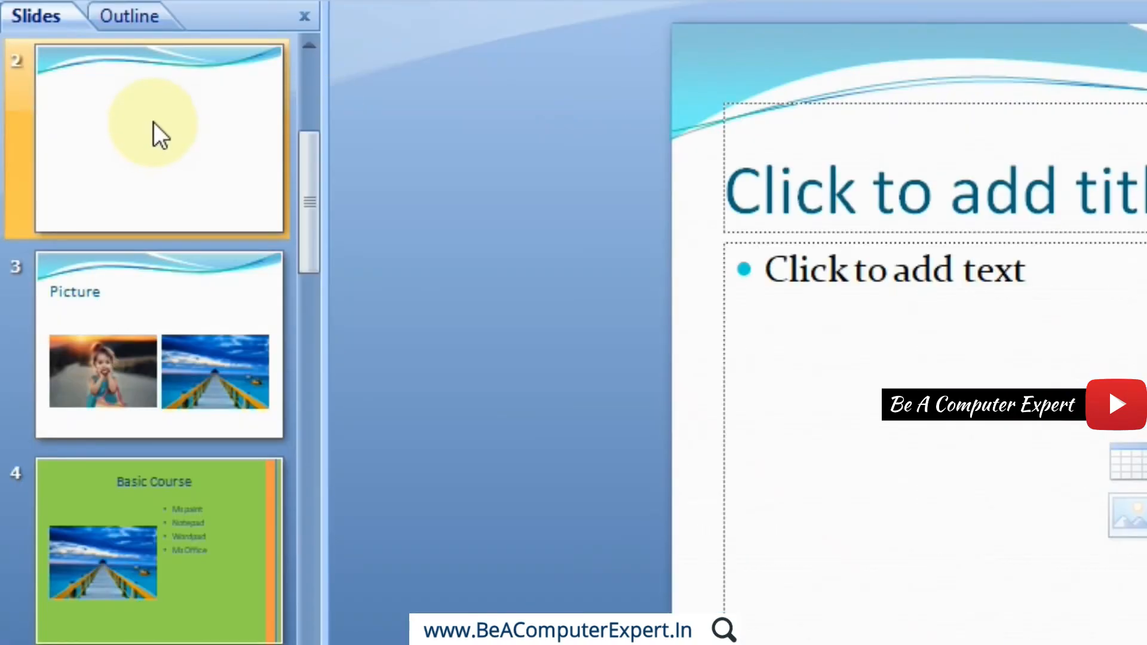
right_click(177, 116)
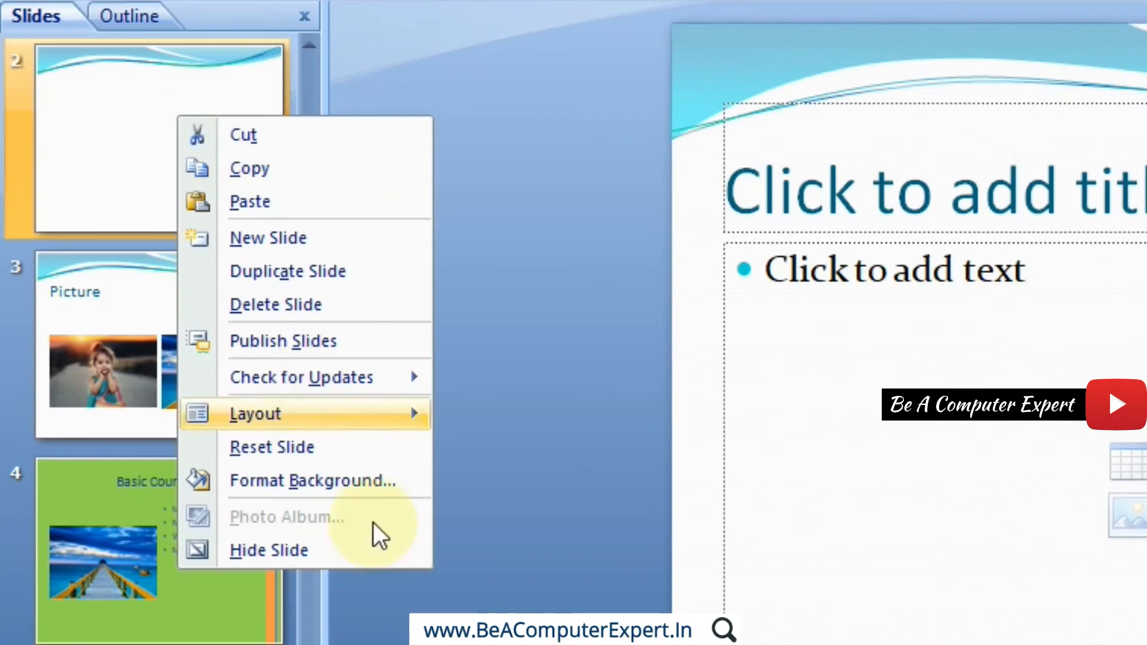
left_click(375, 483)
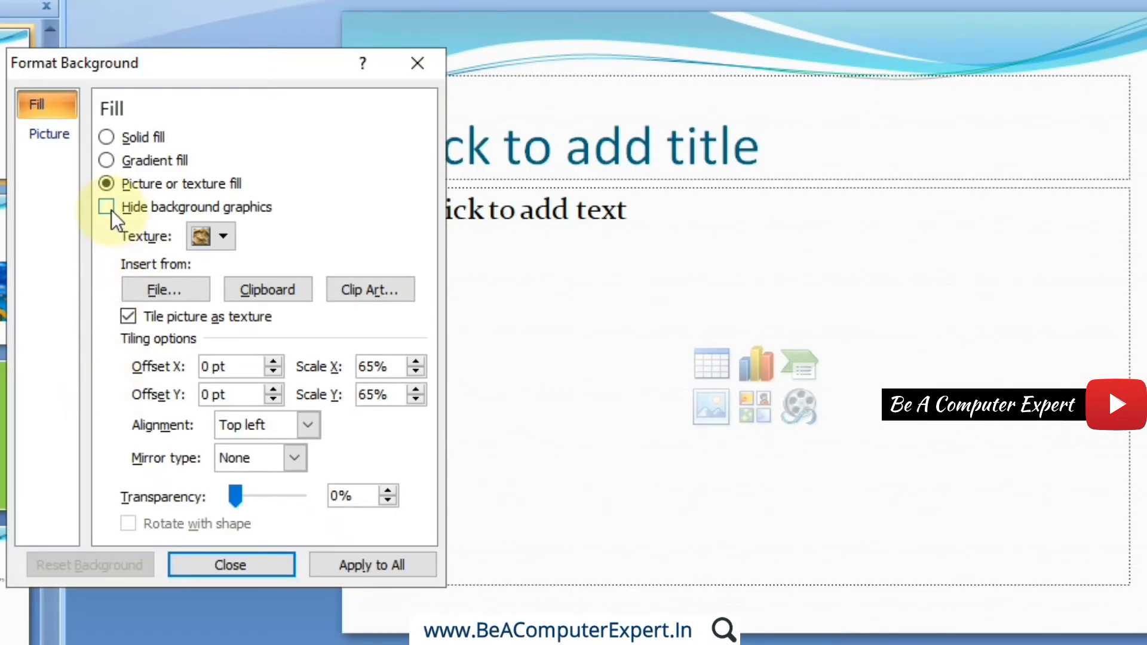
left_click(109, 209)
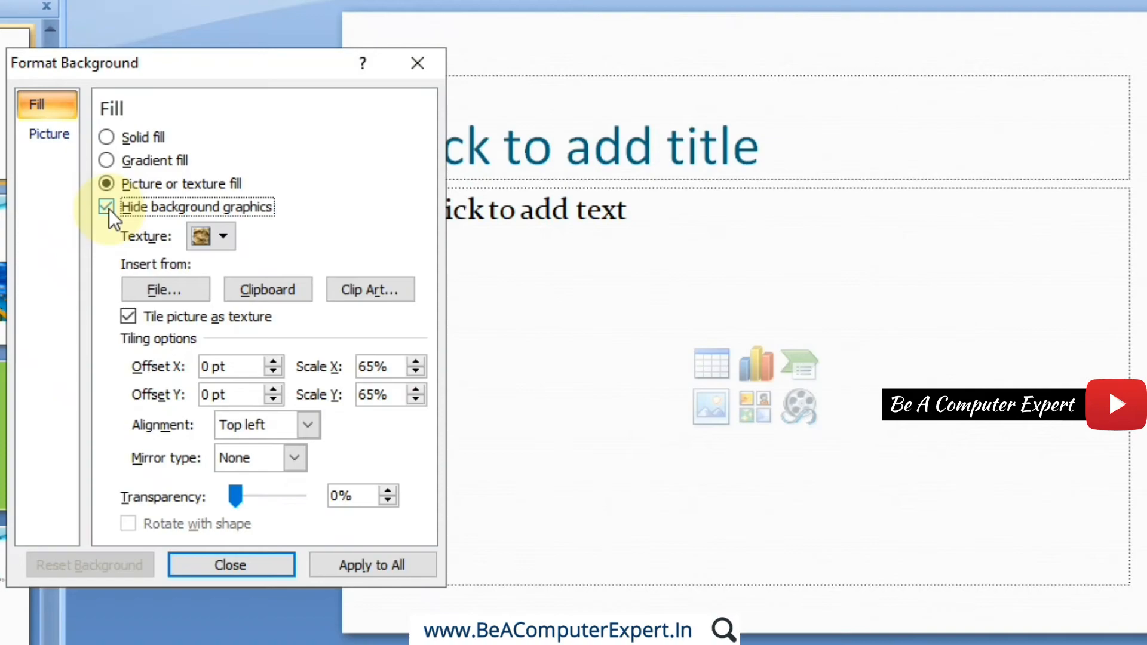
left_click(108, 209)
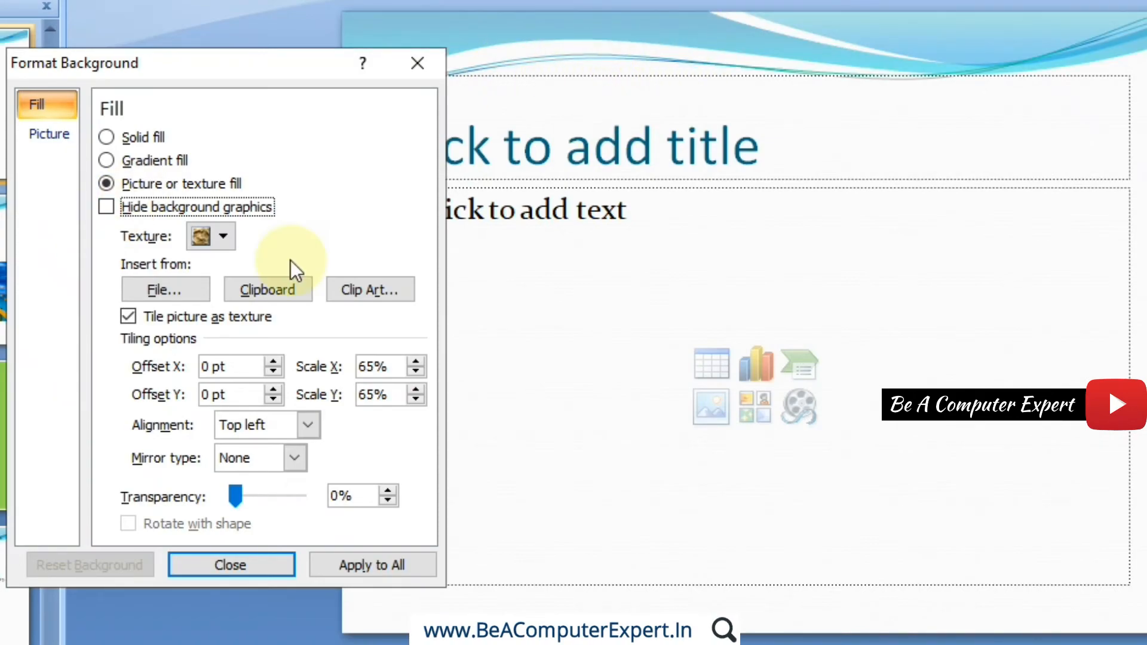
left_click(109, 208)
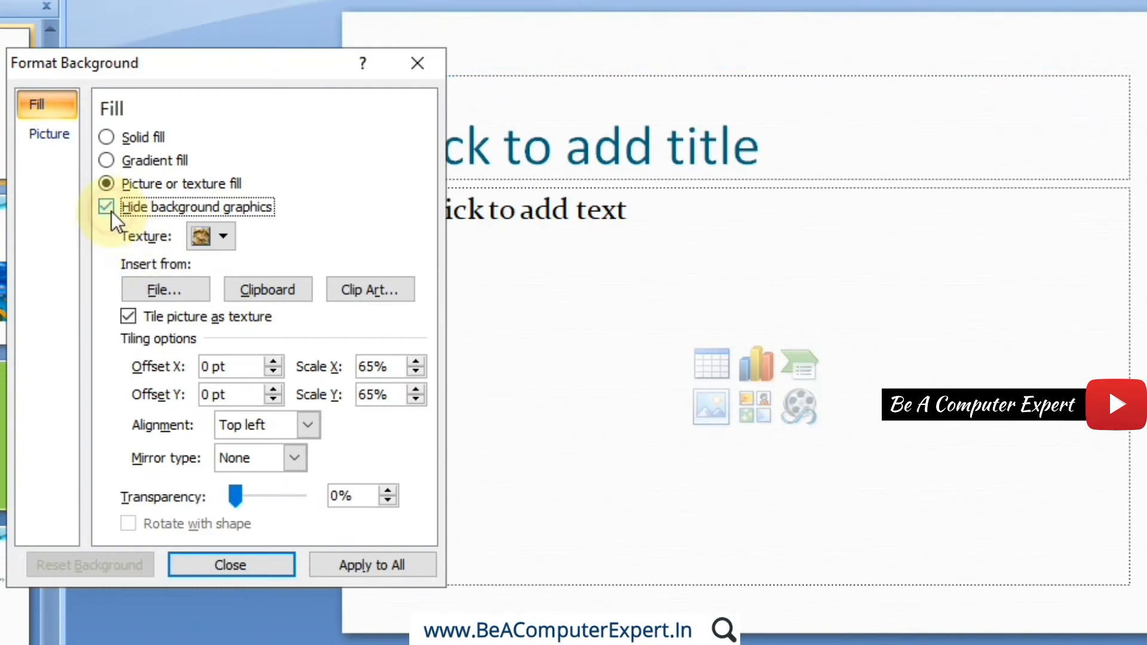
left_click(110, 209)
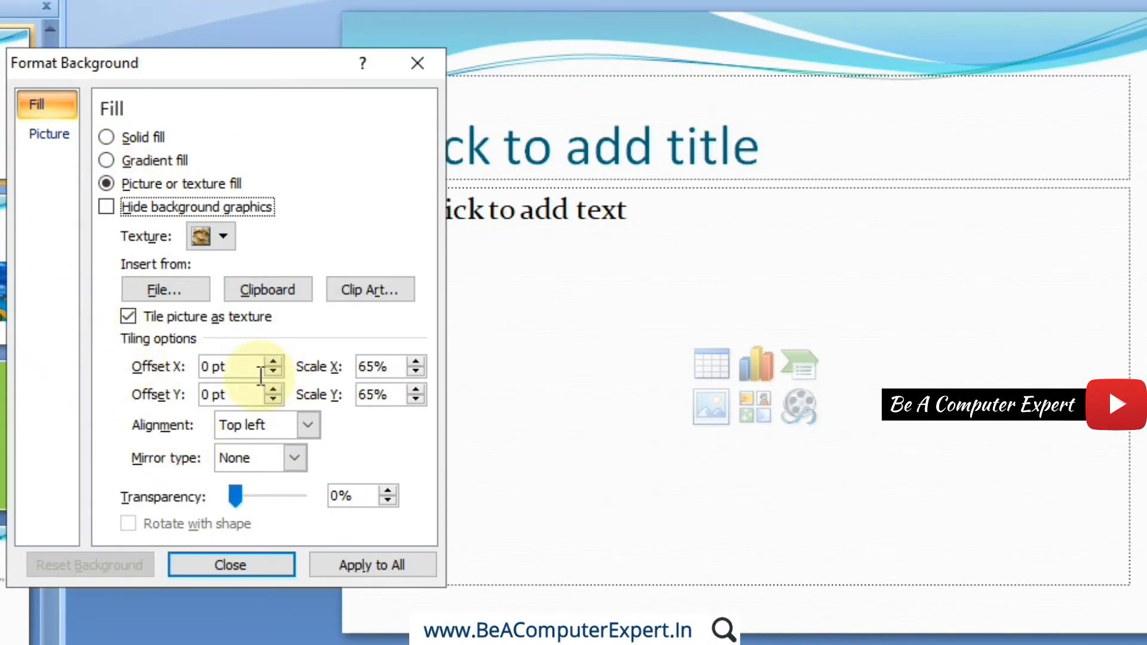
left_click(267, 565)
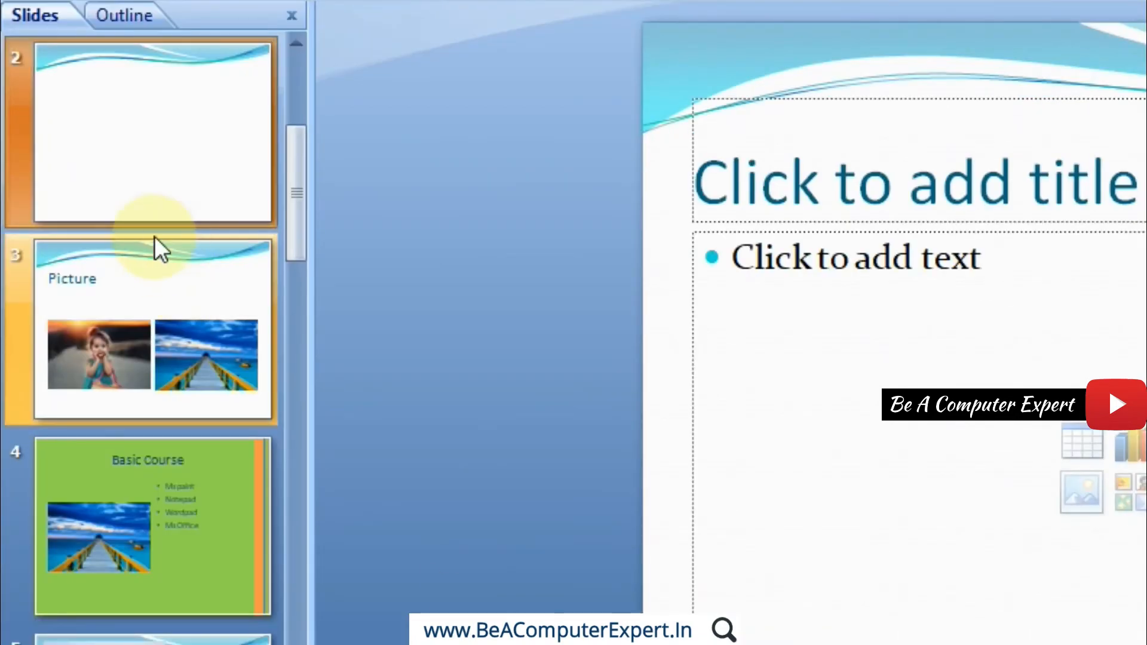
Step: Look at the photo album commands for inserting and editing an album, and at those offered for slide 2
right_click(169, 164)
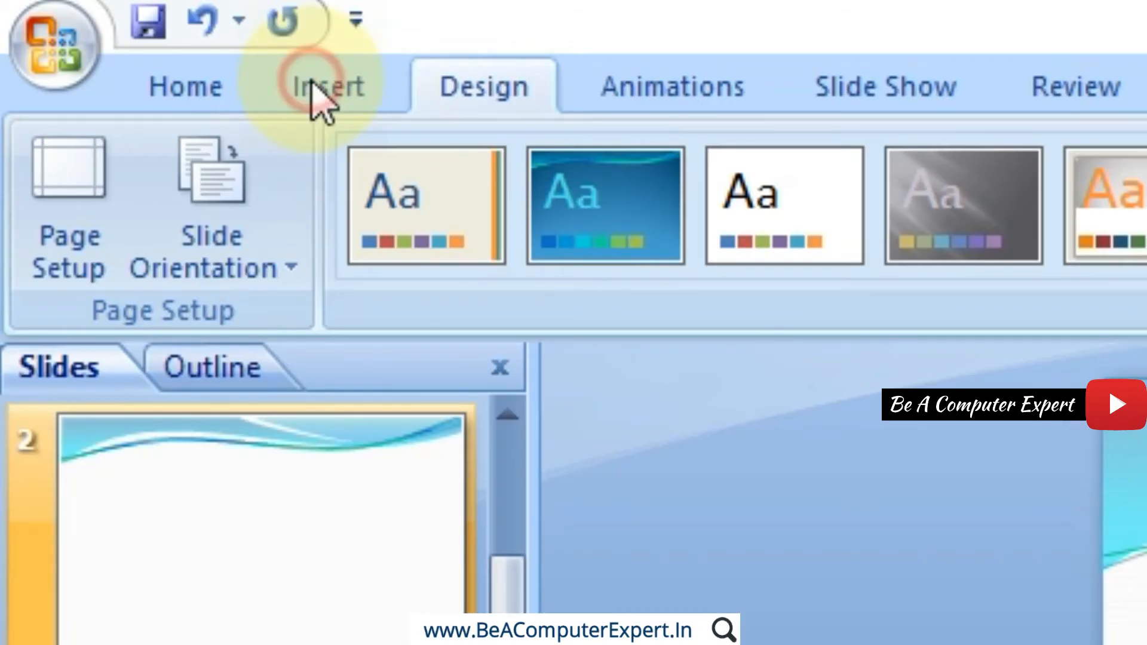
left_click(317, 96)
left_click(457, 266)
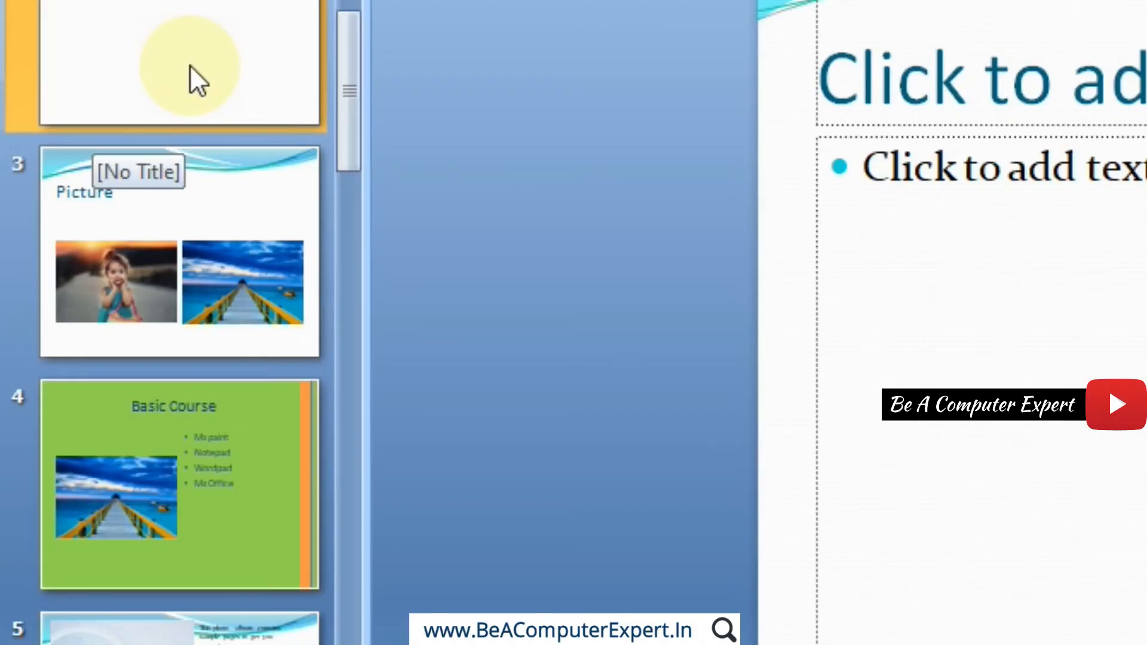
right_click(190, 67)
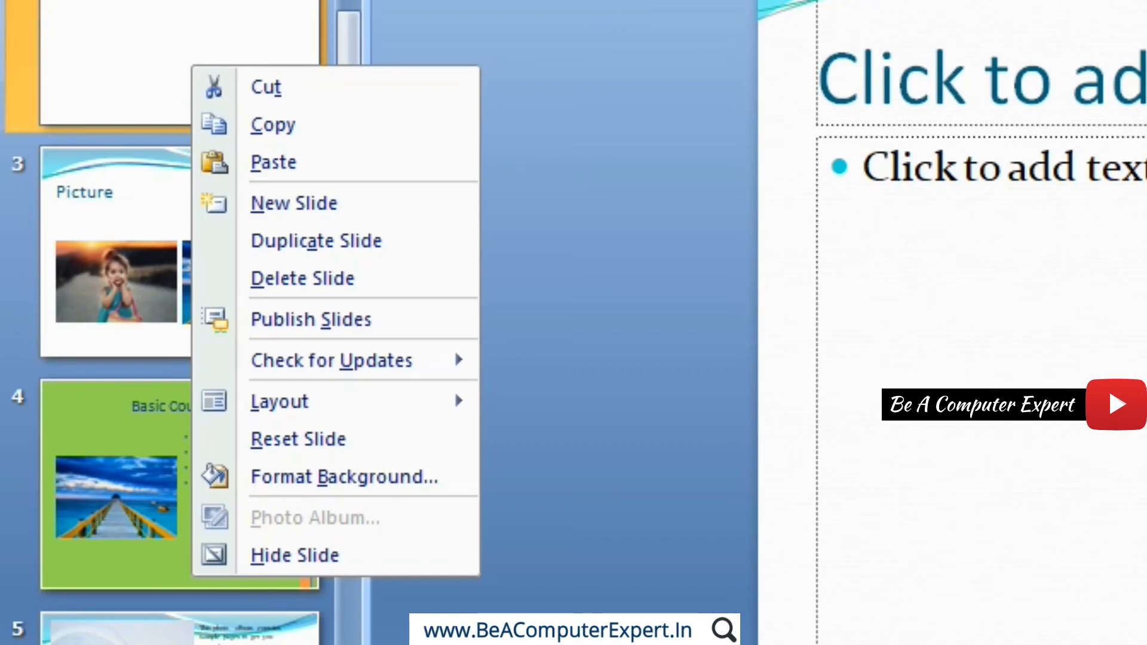
key("Escape")
left_click(413, 231)
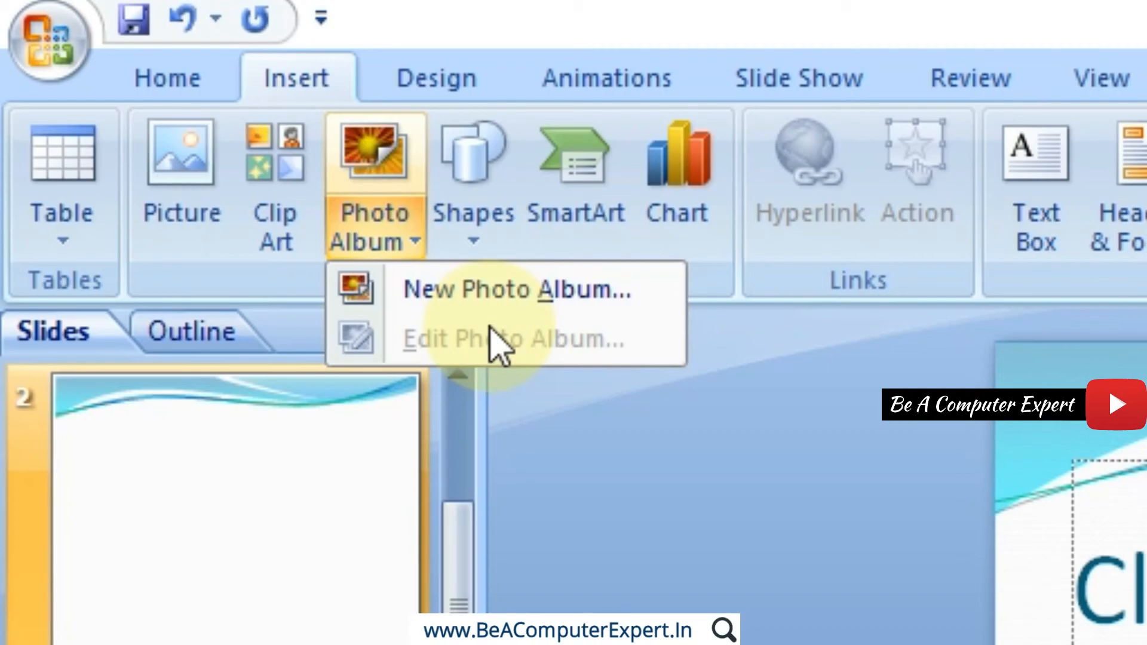
Step: Hide slide 2, save the presentation, and display the slide show commands
right_click(238, 541)
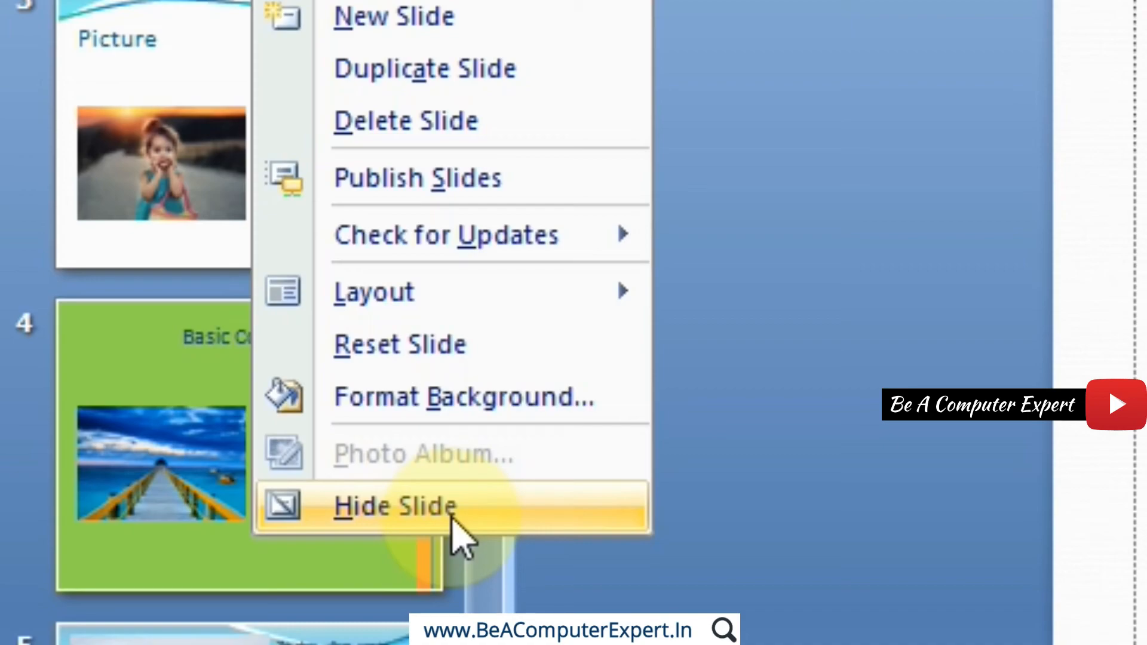
left_click(780, 281)
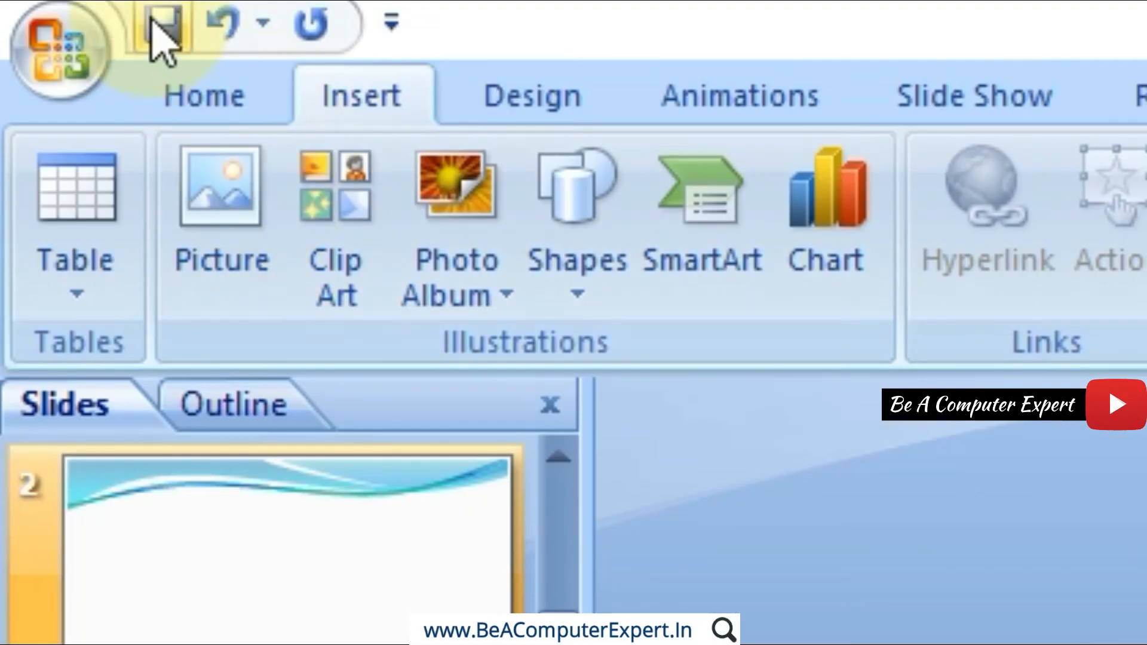
left_click(157, 27)
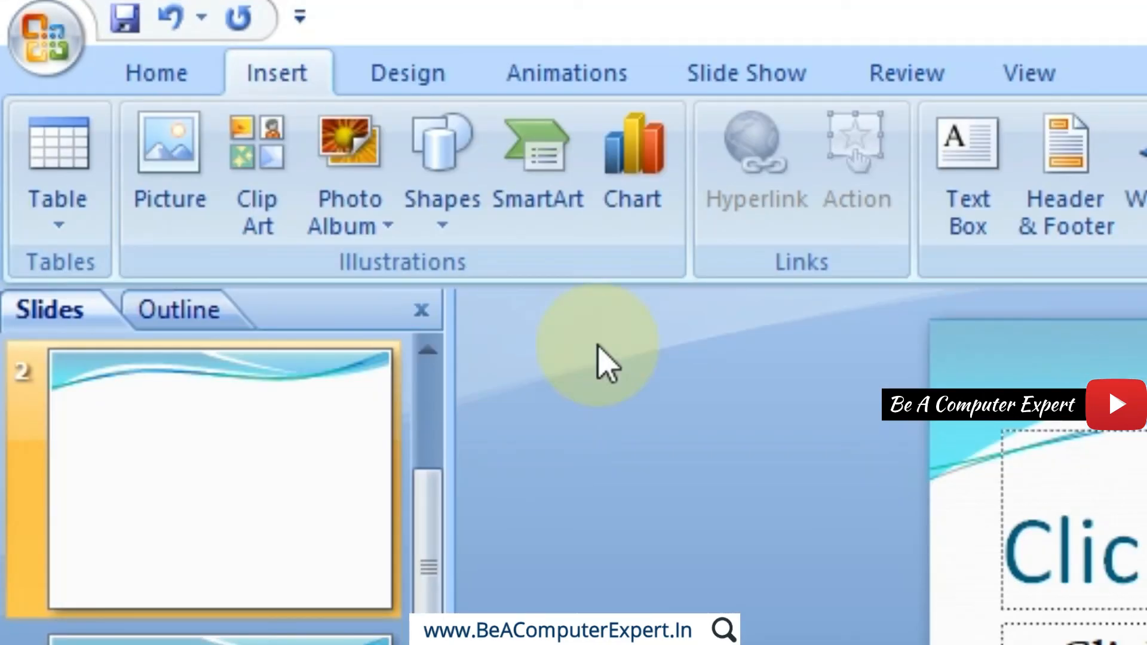
left_click(763, 77)
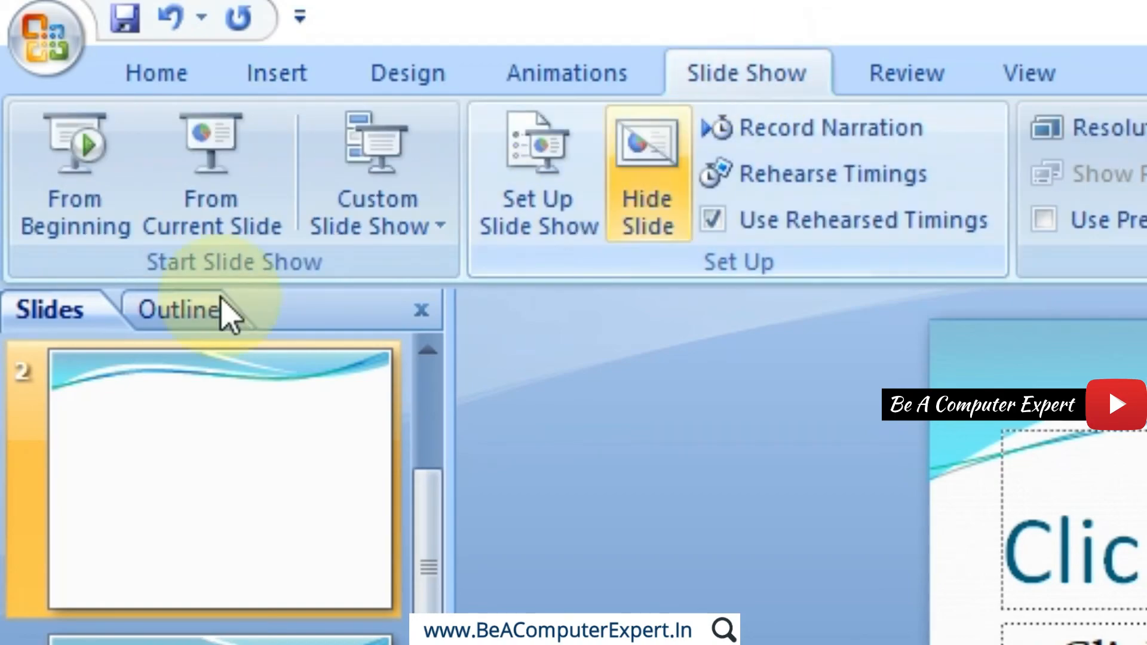
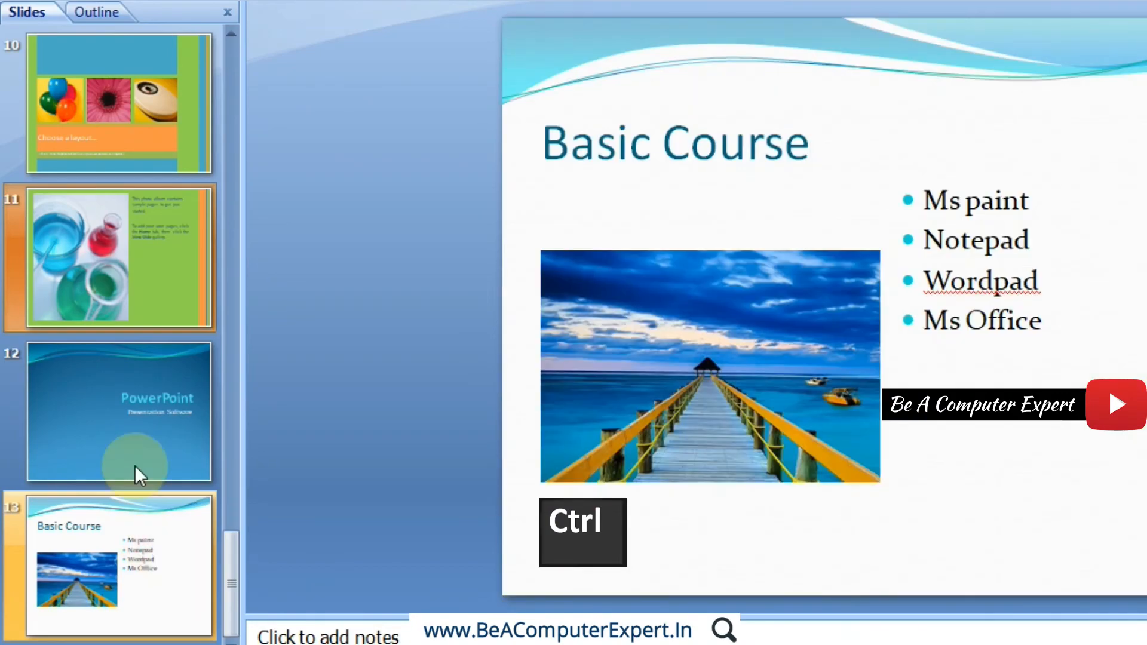
Step: Add slide 12 to the current selection and hide all the selected slides: 2, 5 to 8, and 11 to 13
left_click(137, 430, "ctrl")
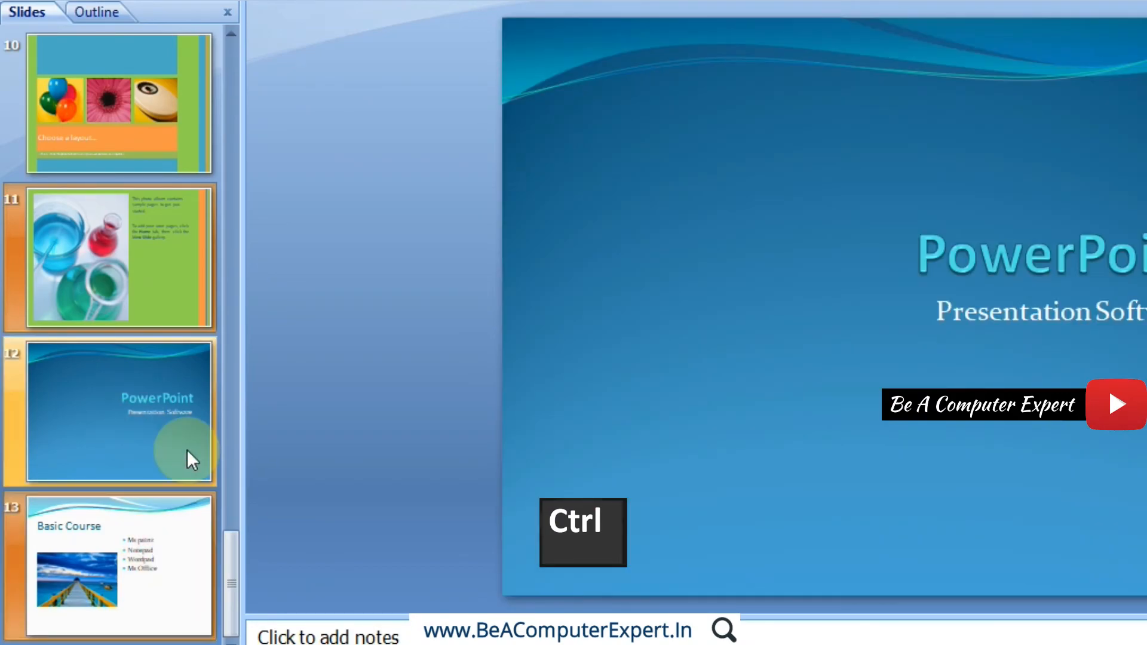
left_click(235, 554)
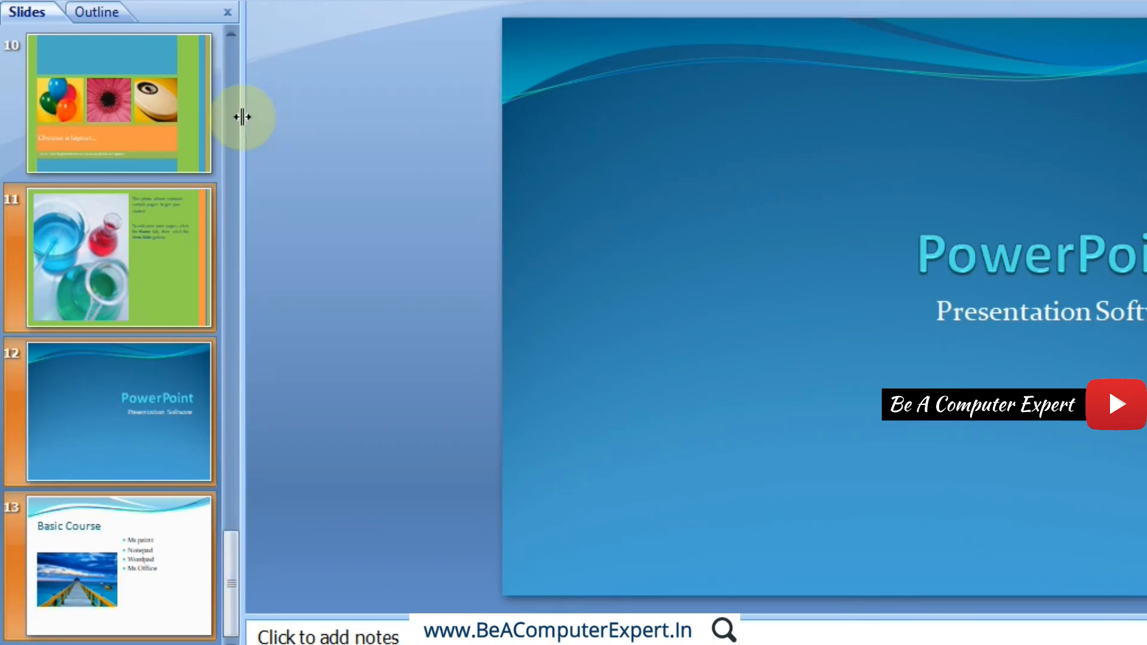
left_click(232, 35)
left_click(232, 35)
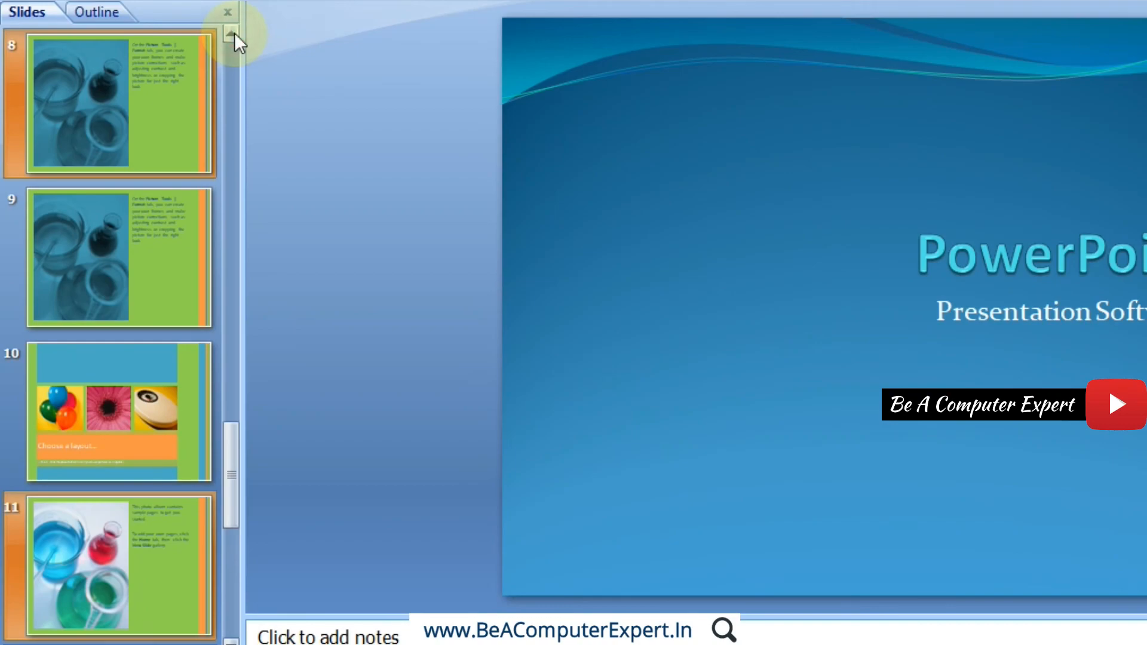
left_click(233, 35)
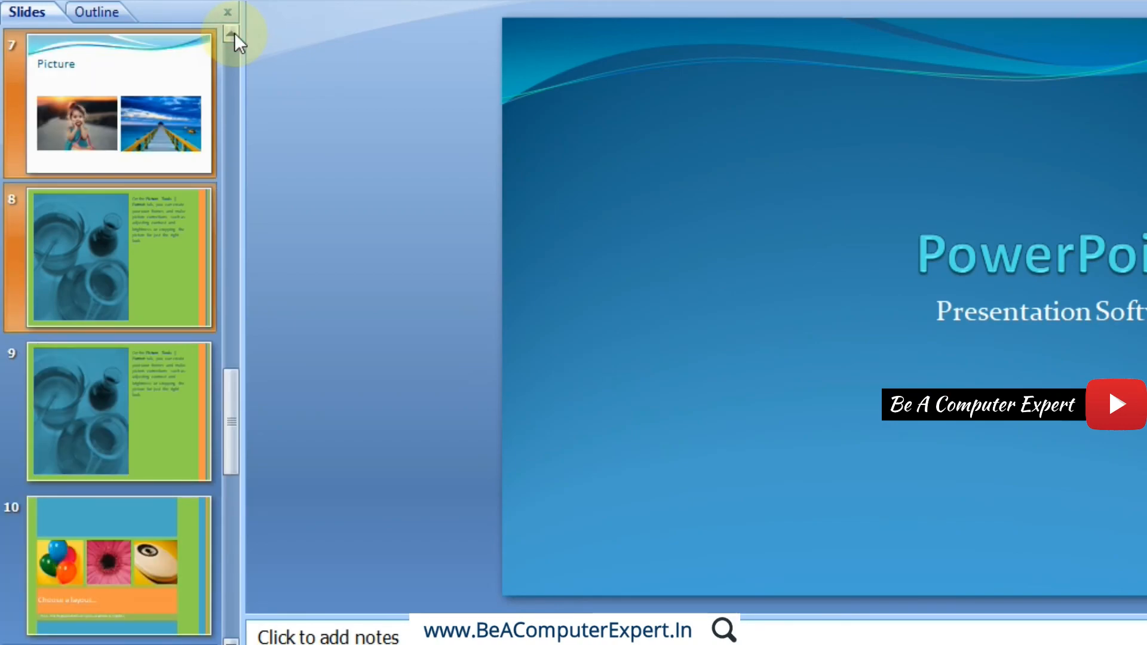
left_click(233, 35)
left_click(232, 35)
left_click(233, 34)
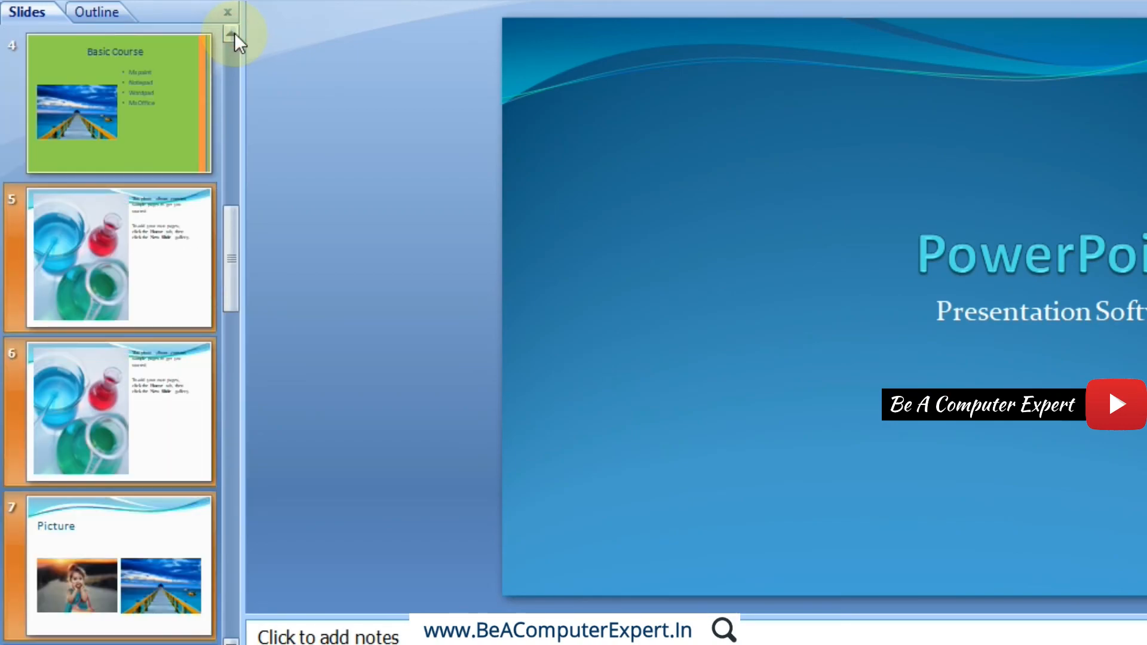
left_click(232, 35)
left_click(232, 34)
left_click(231, 35)
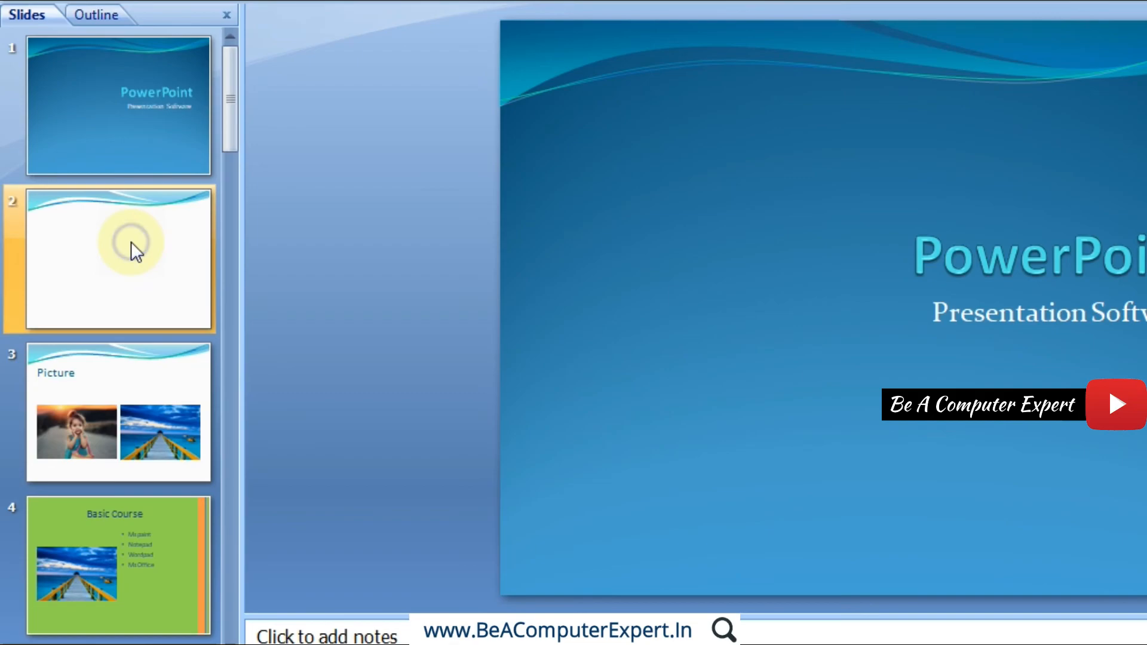
right_click(131, 241)
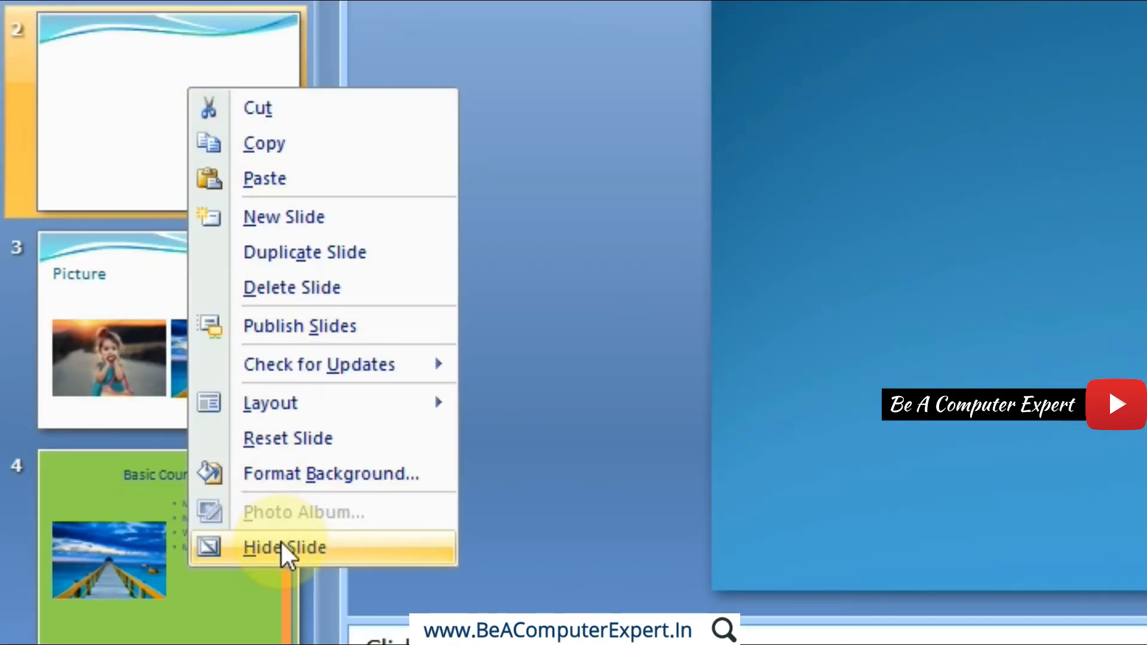
left_click(263, 143)
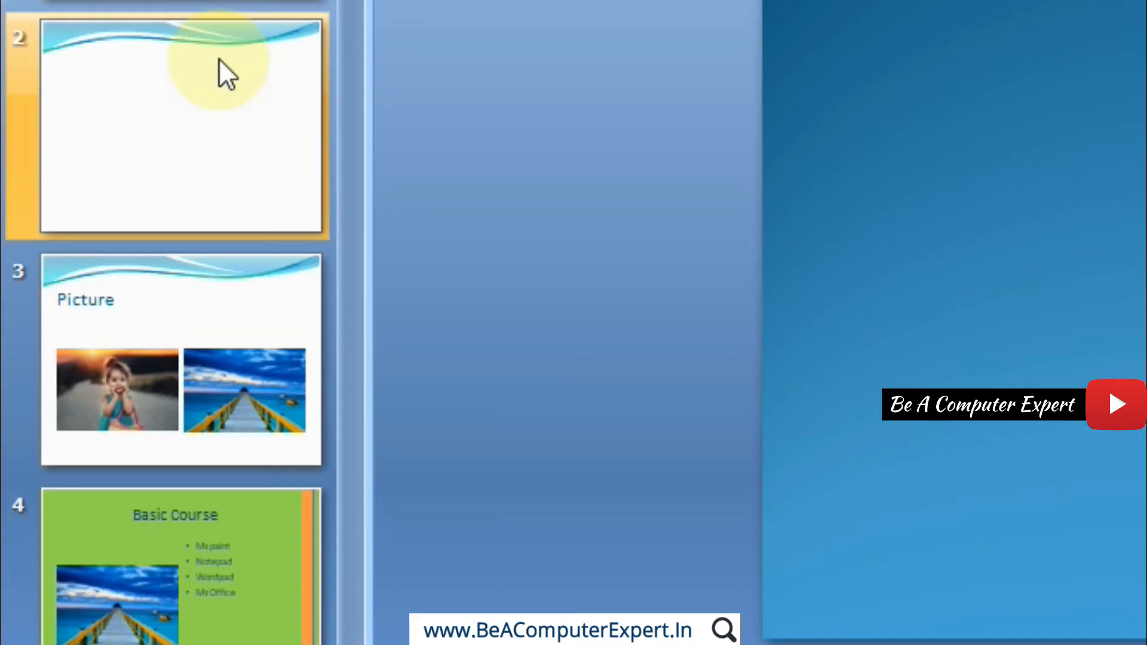
right_click(219, 58)
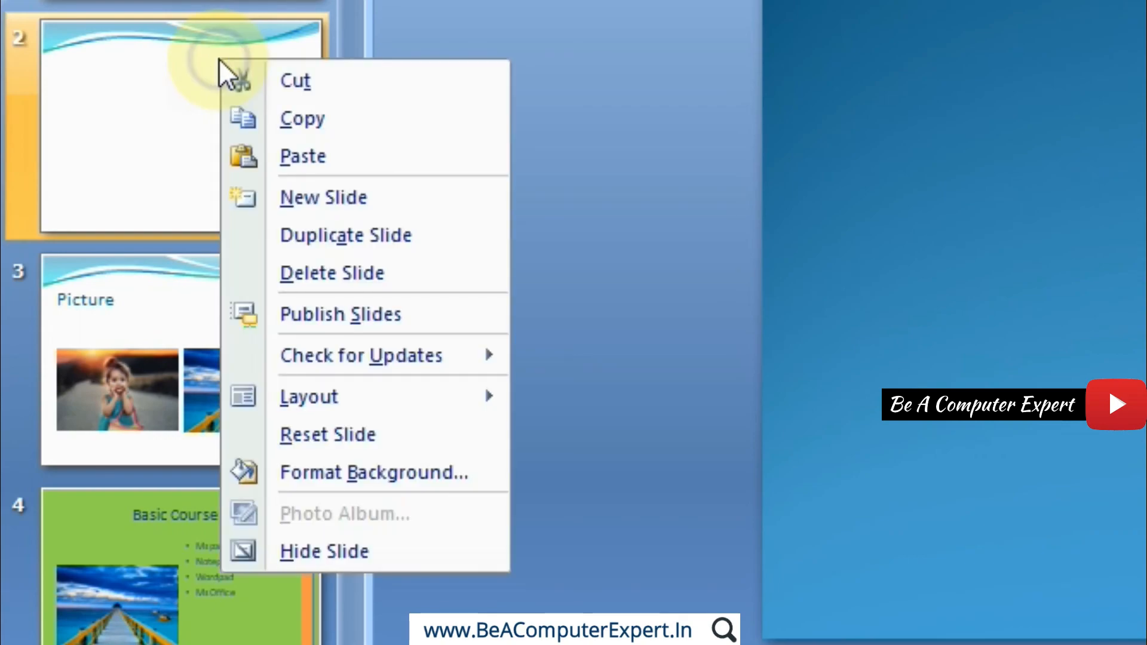
left_click(323, 550)
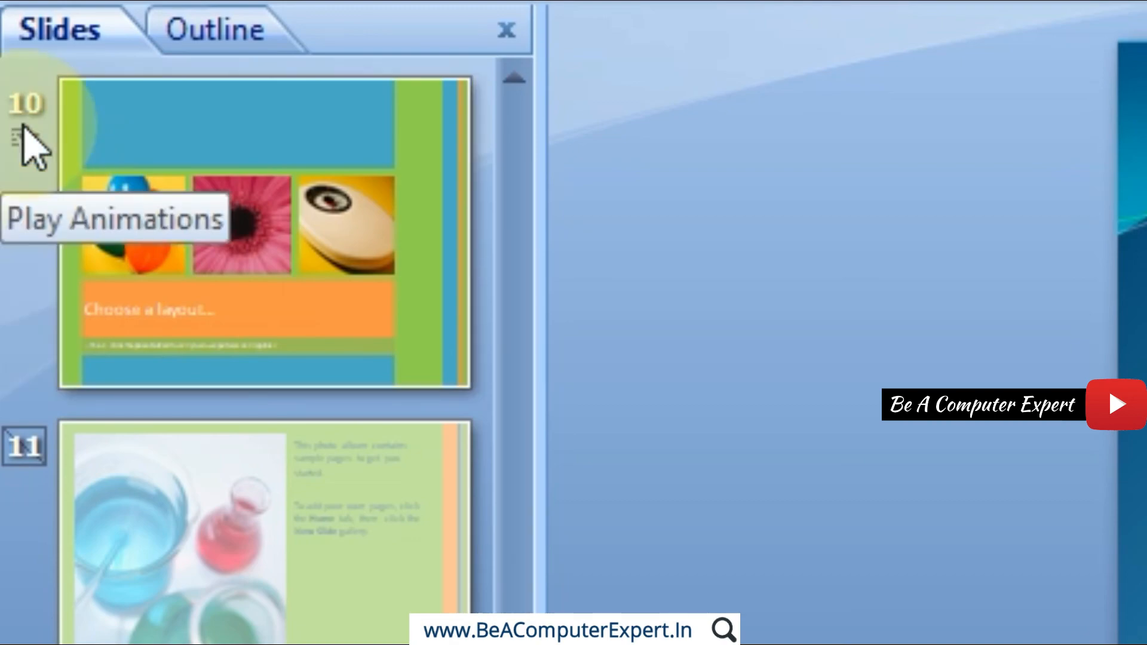
Step: Look through all the slide thumbnails to check which slides are marked as hidden
left_click(485, 267)
left_click(519, 88)
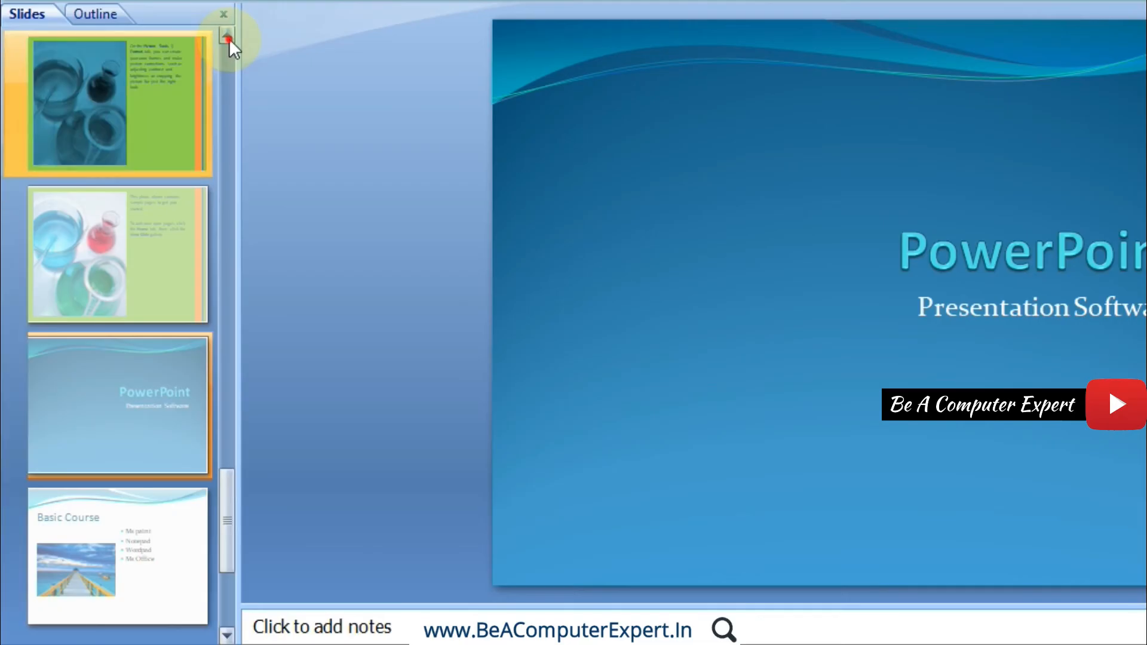
left_click(520, 88)
left_click(228, 37)
left_click(228, 37)
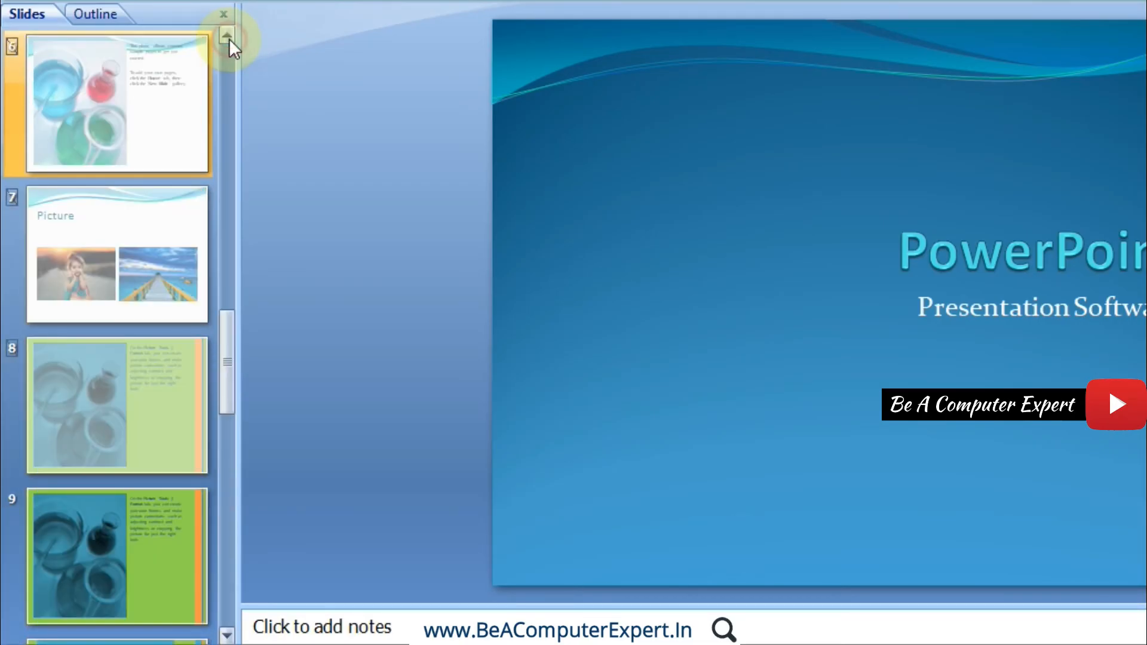
left_click(228, 37)
left_click(228, 37)
left_click(228, 36)
left_click(228, 37)
left_click(228, 37)
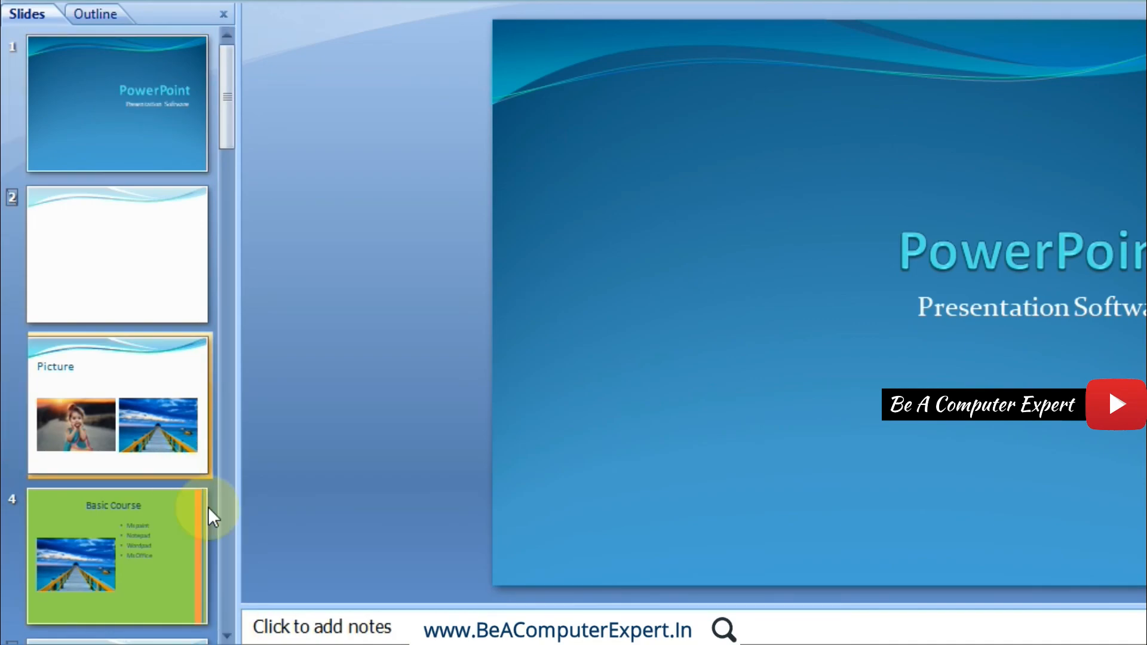
left_click(228, 637)
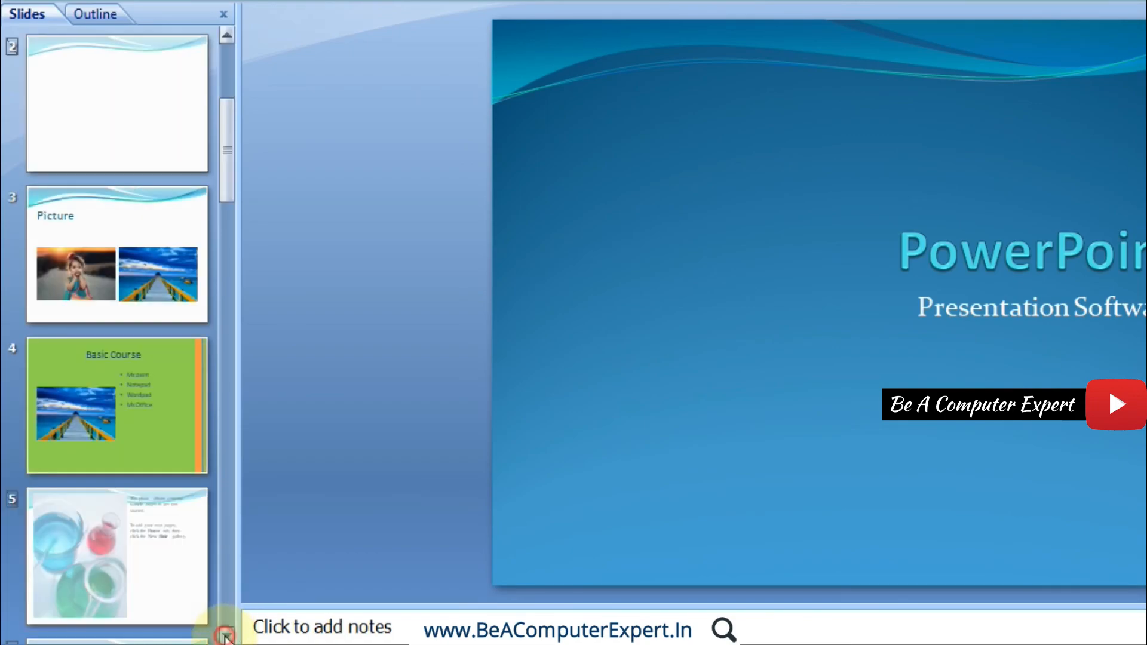
left_click(227, 638)
left_click(226, 638)
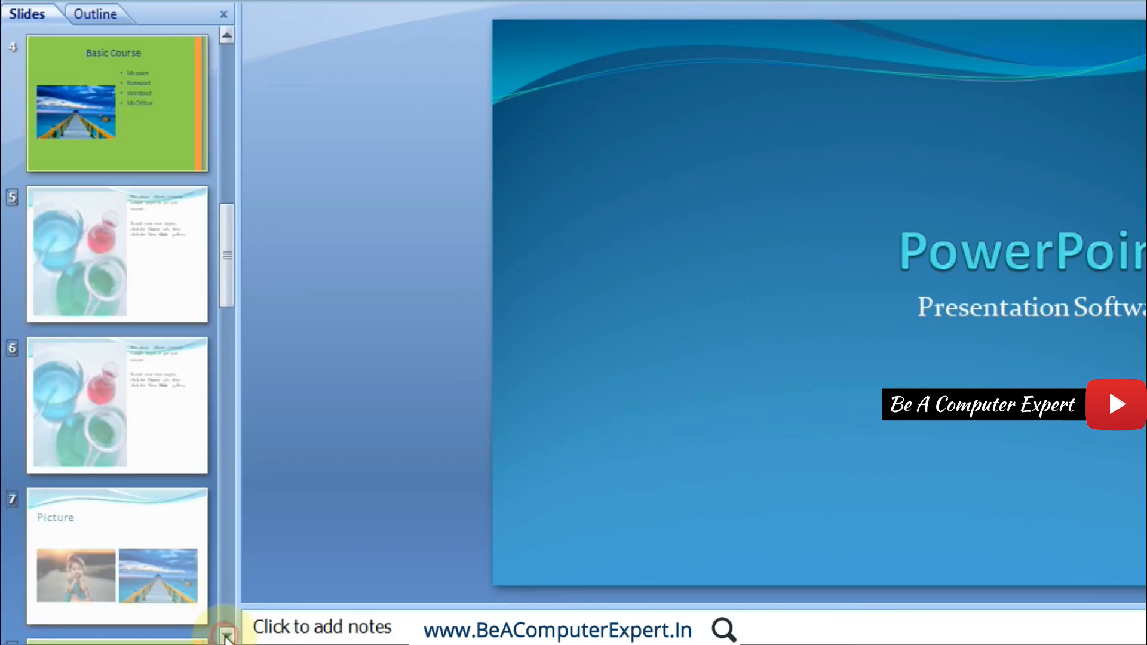
left_click(227, 638)
left_click(228, 638)
left_click(227, 638)
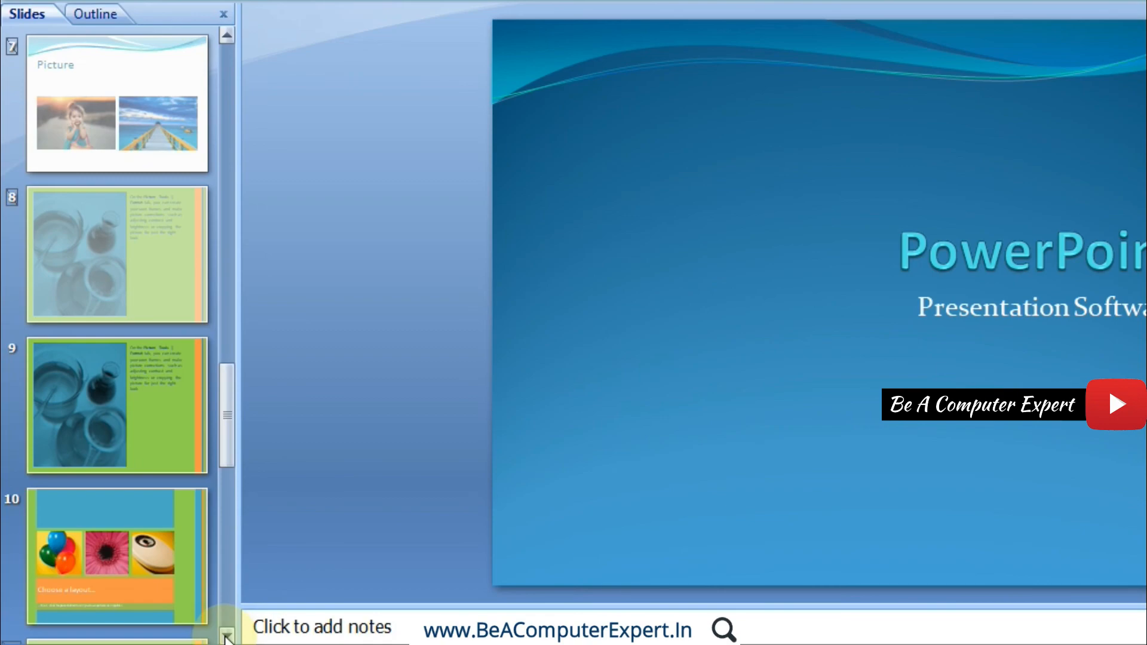
left_click(226, 637)
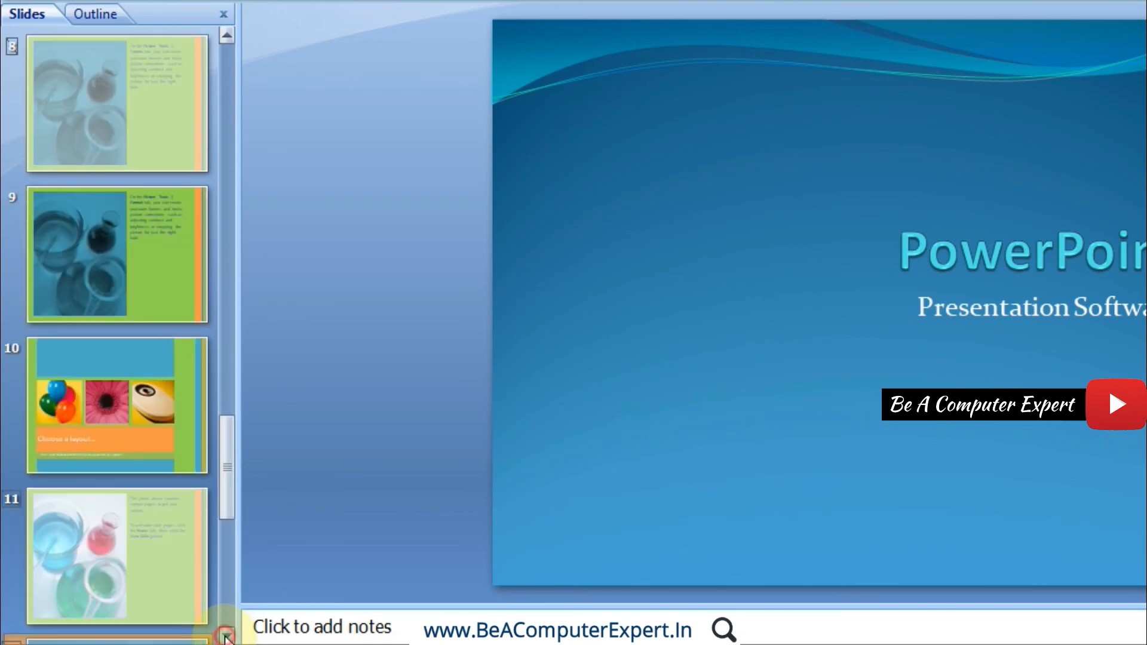
left_click(226, 637)
left_click(227, 638)
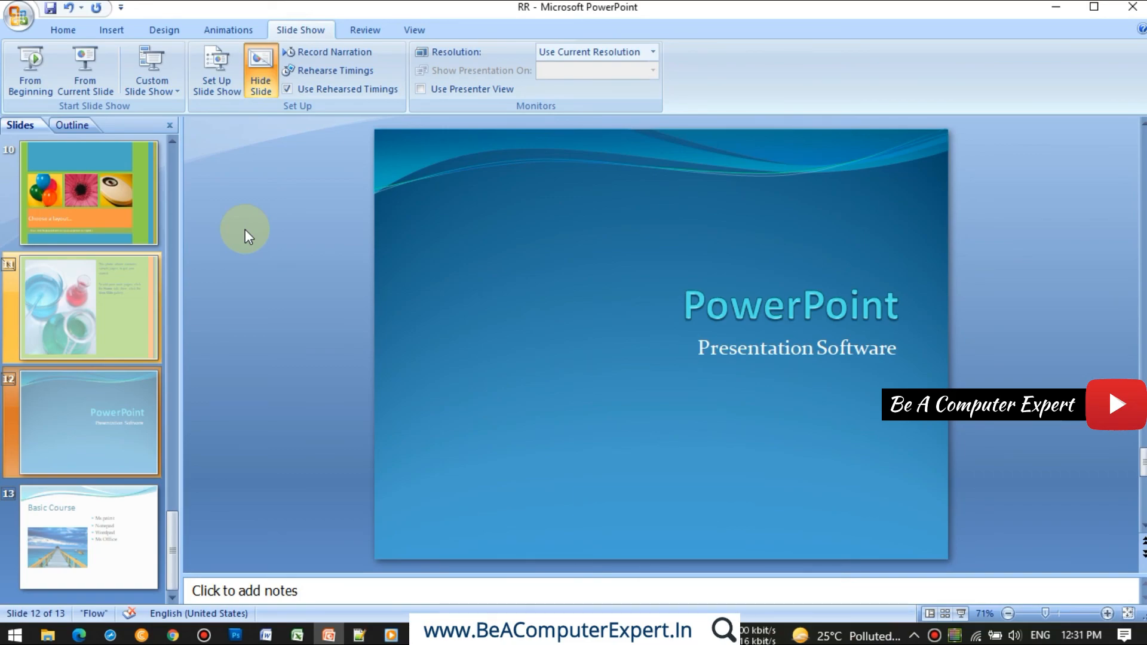
Step: Run the slide show from the first slide through to the end and exit it
key("F5")
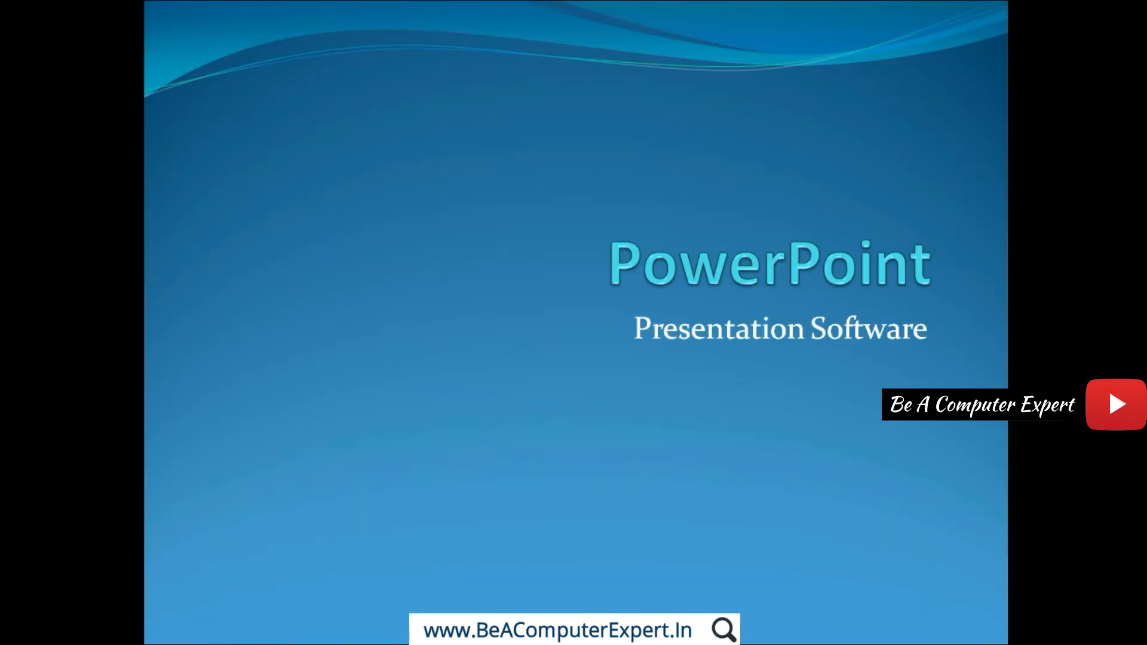
key("Right")
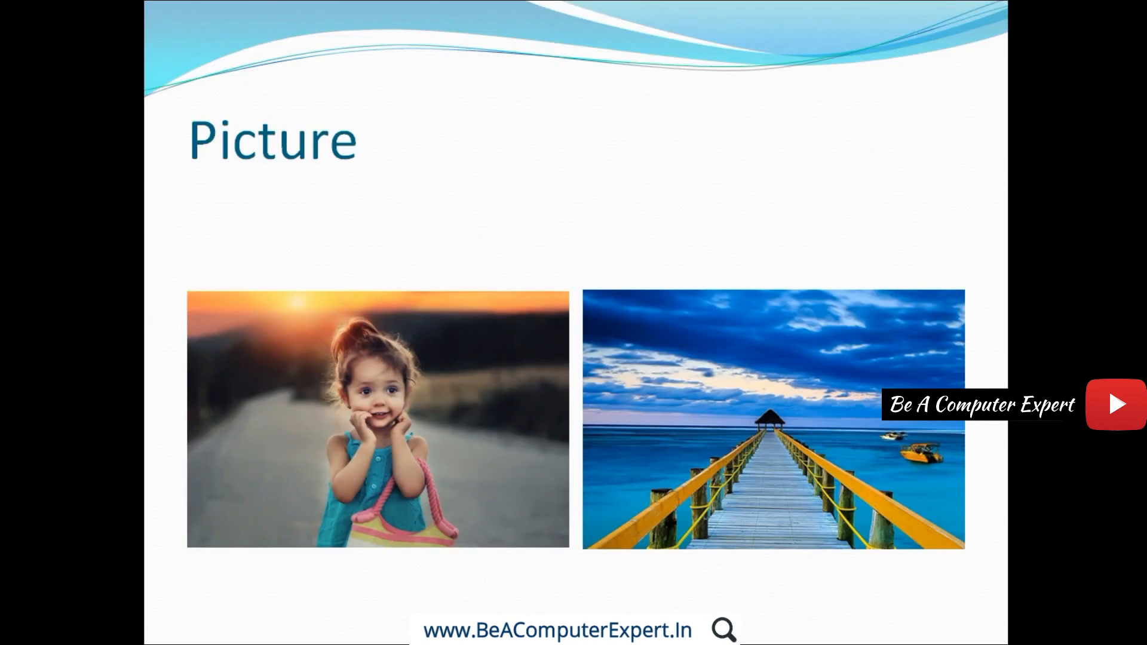
key("Right")
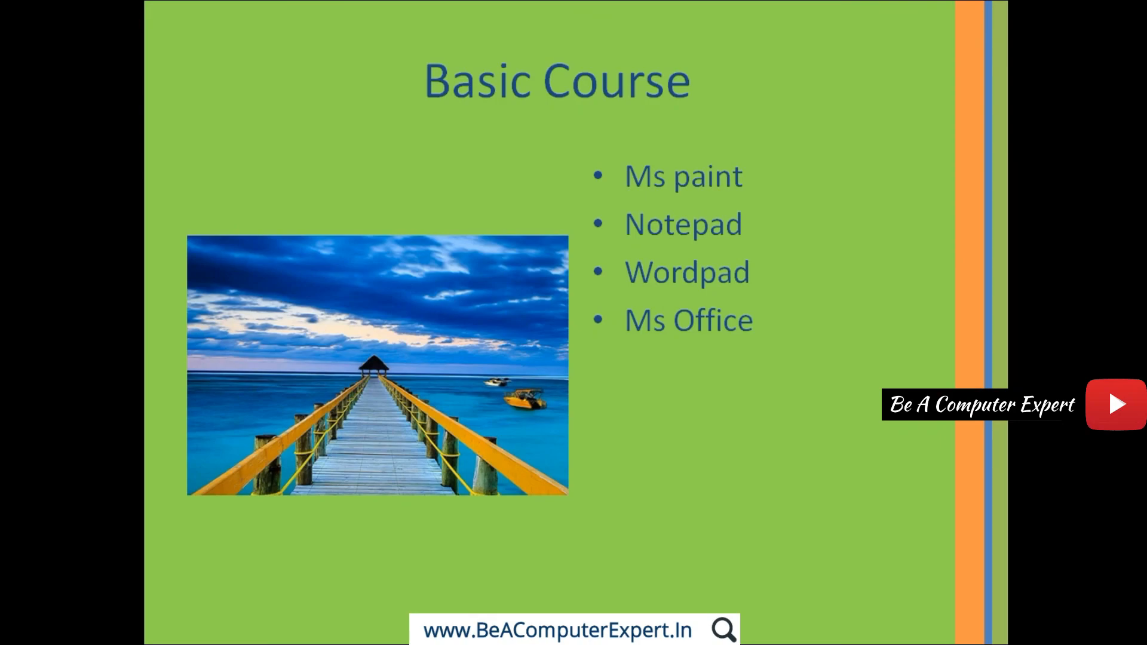
key("Right")
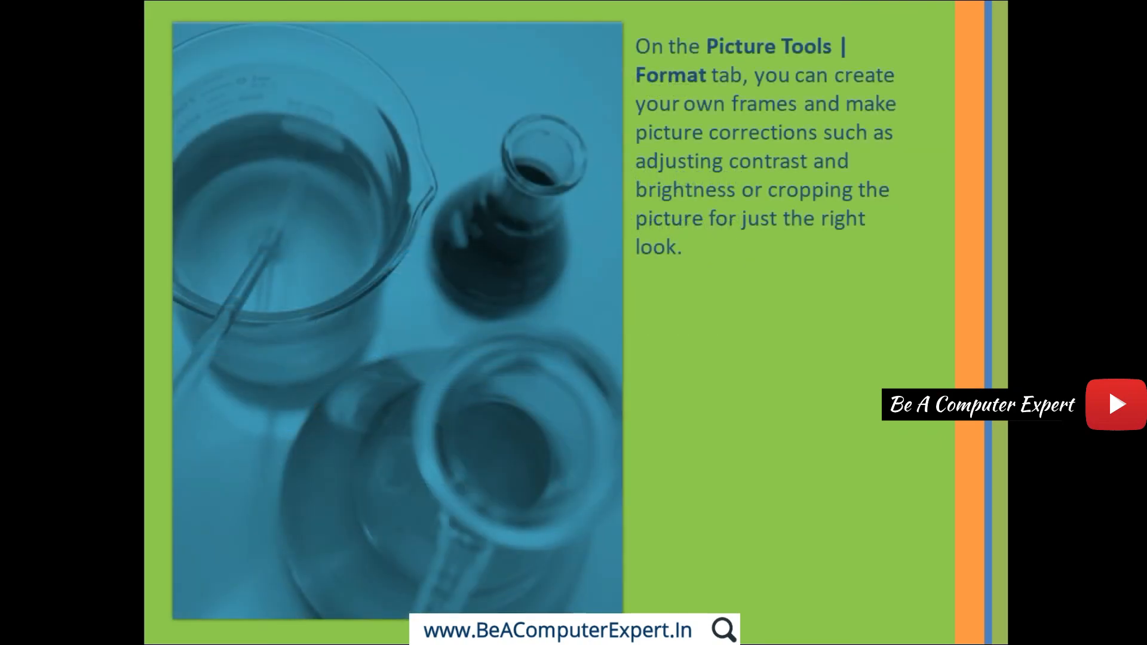
key("Right")
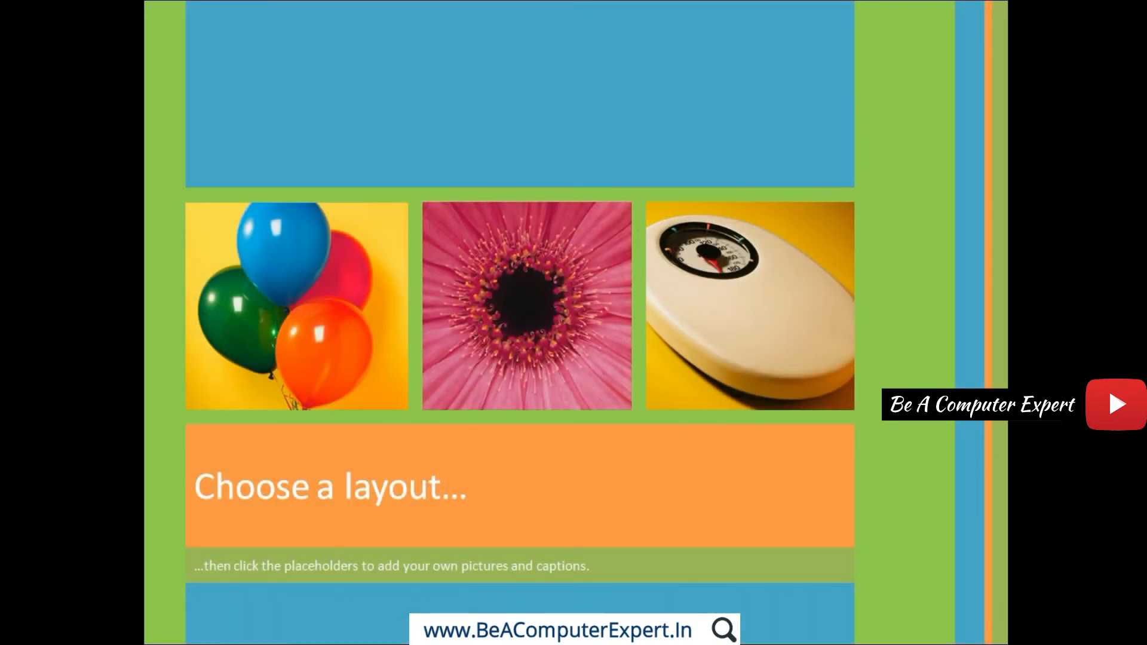
key("Right")
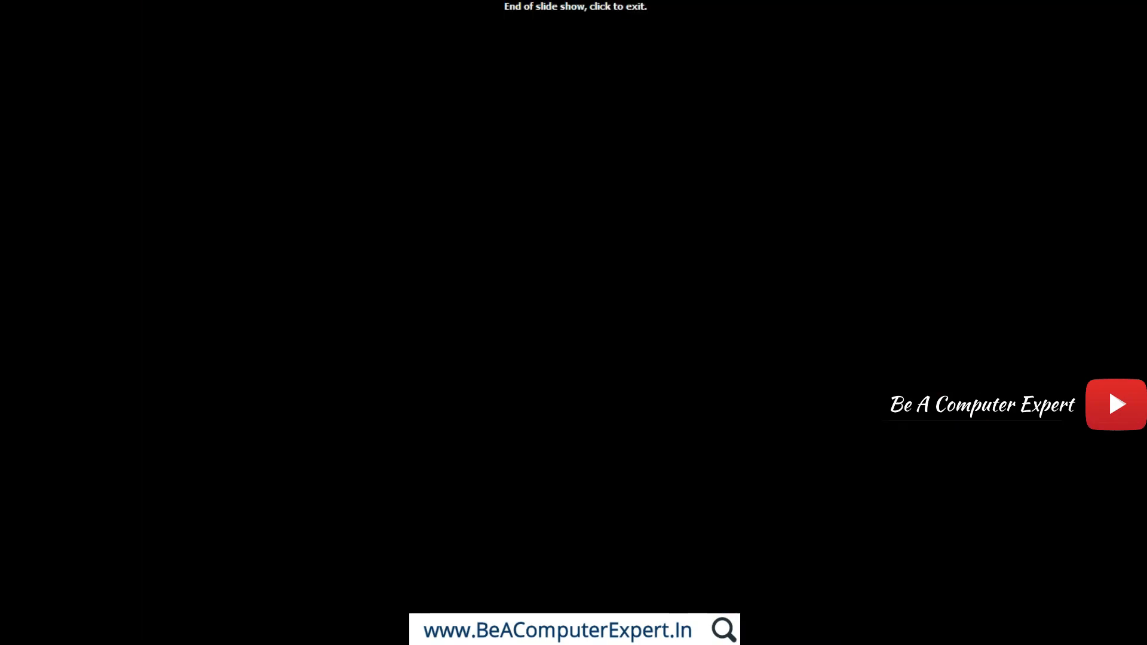
left_click(245, 229)
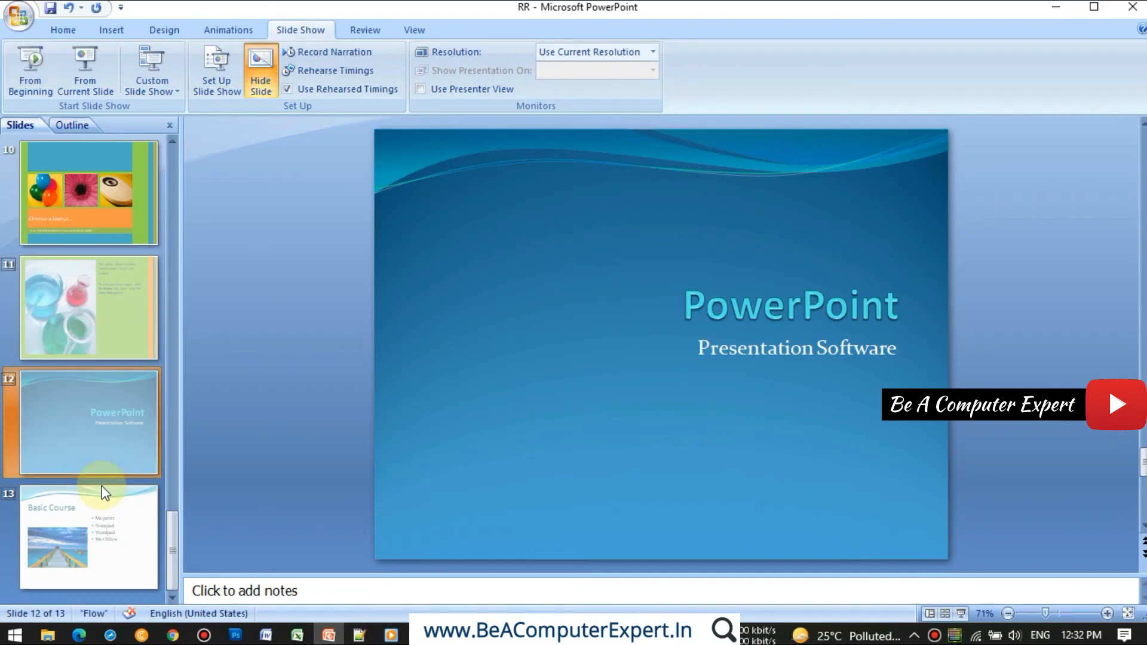
Step: Unhide slides 12 and 13 together, and also unhide slide 11
left_click(108, 515)
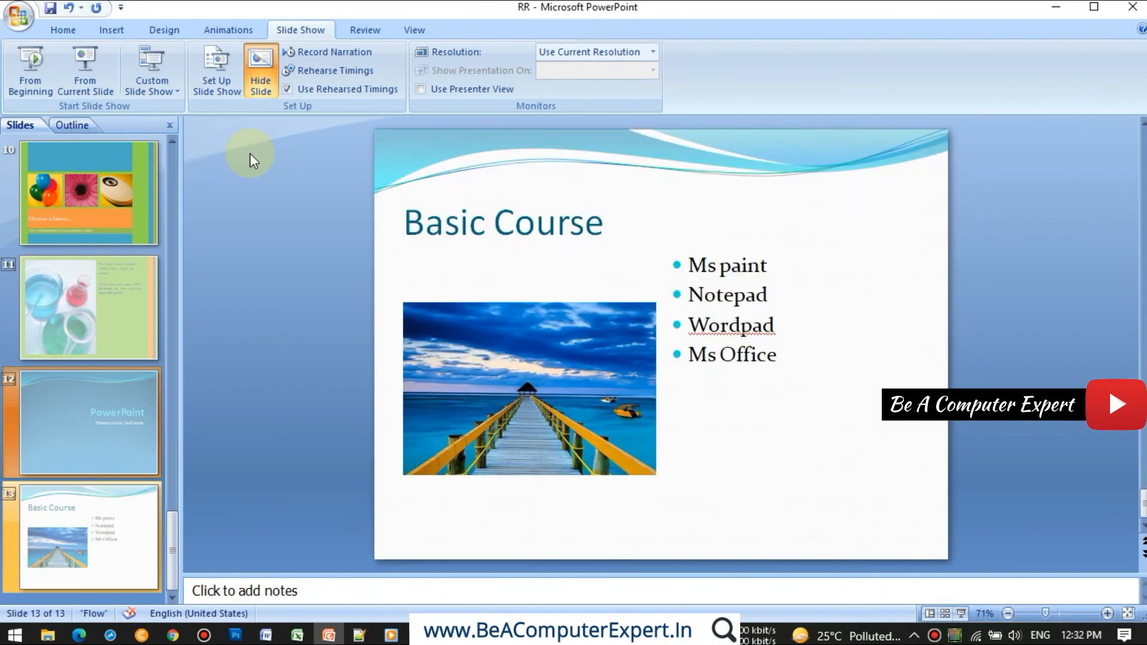
left_click(260, 83)
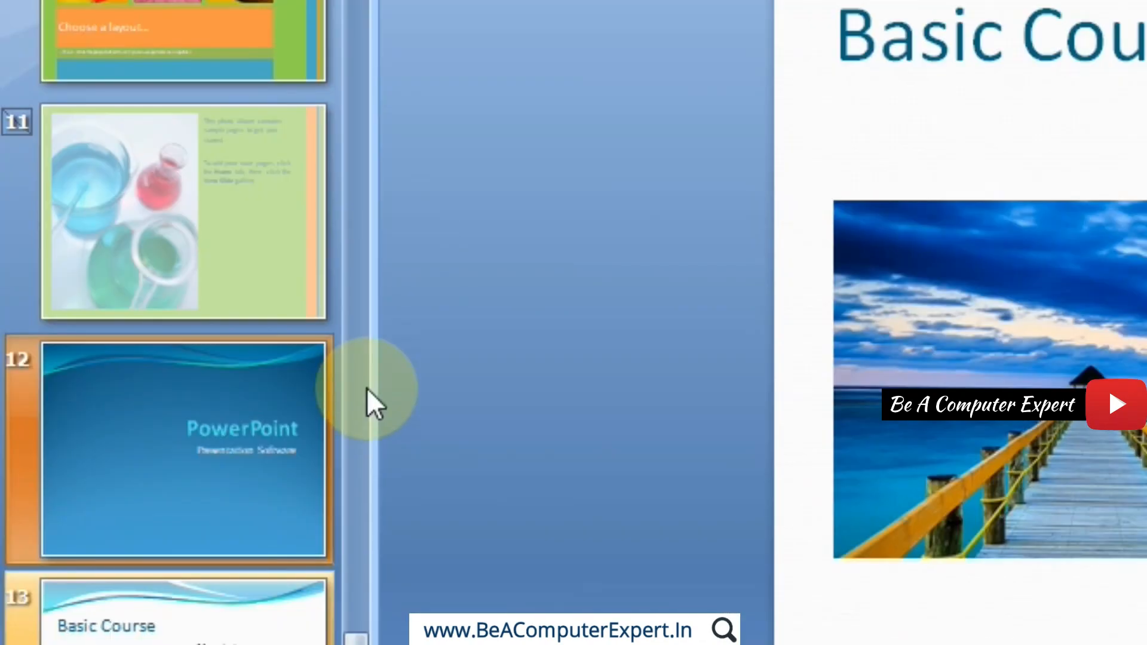
left_click(296, 155)
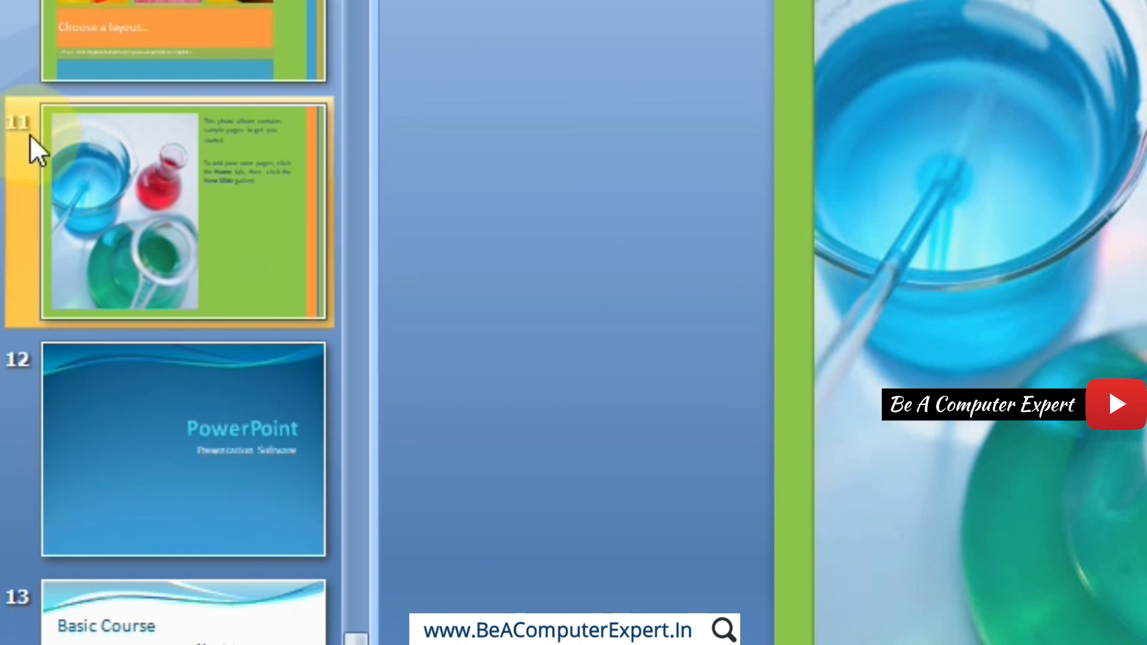
Step: Unhide slide 8 and the Picture slide 7 so that both are included in the slide show
scroll(183, 323, "up", 2)
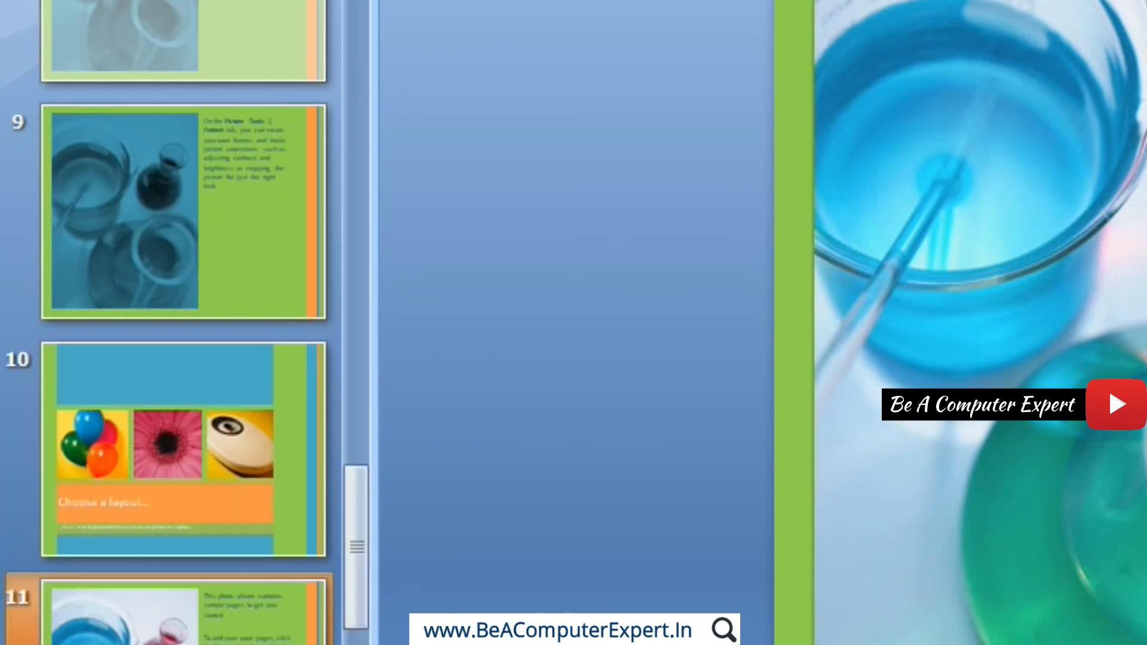
left_click(133, 241)
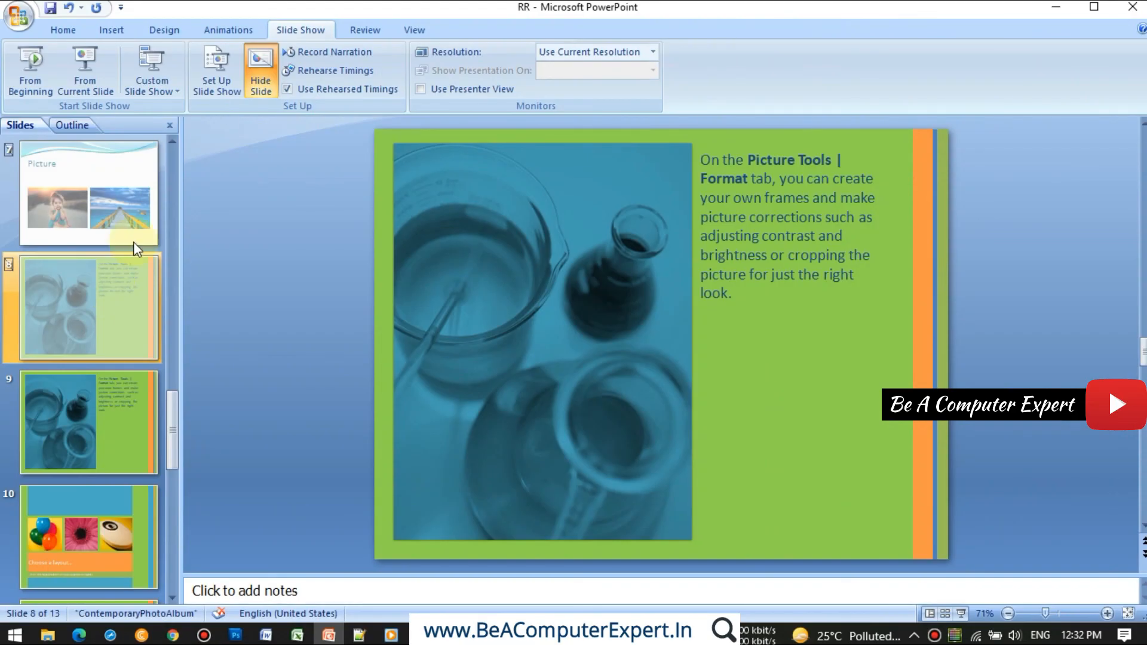
left_click(254, 88)
left_click(109, 212)
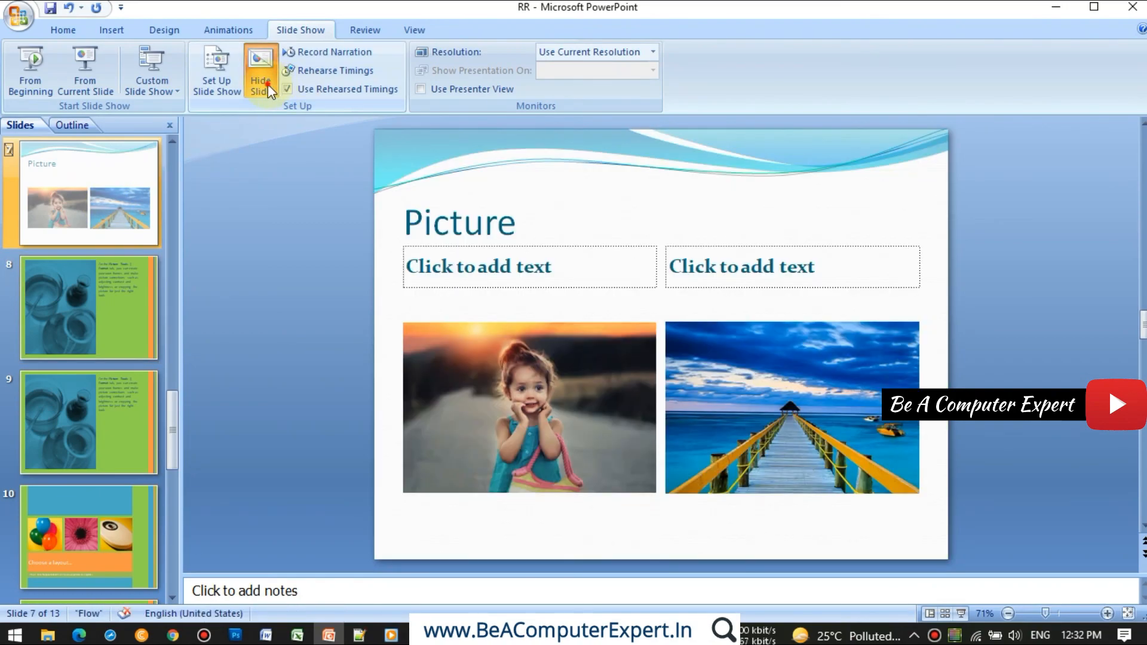
left_click(266, 84)
Step: Unhide the two photo album sample slides, 5 and 6
scroll(175, 140, "up", 3)
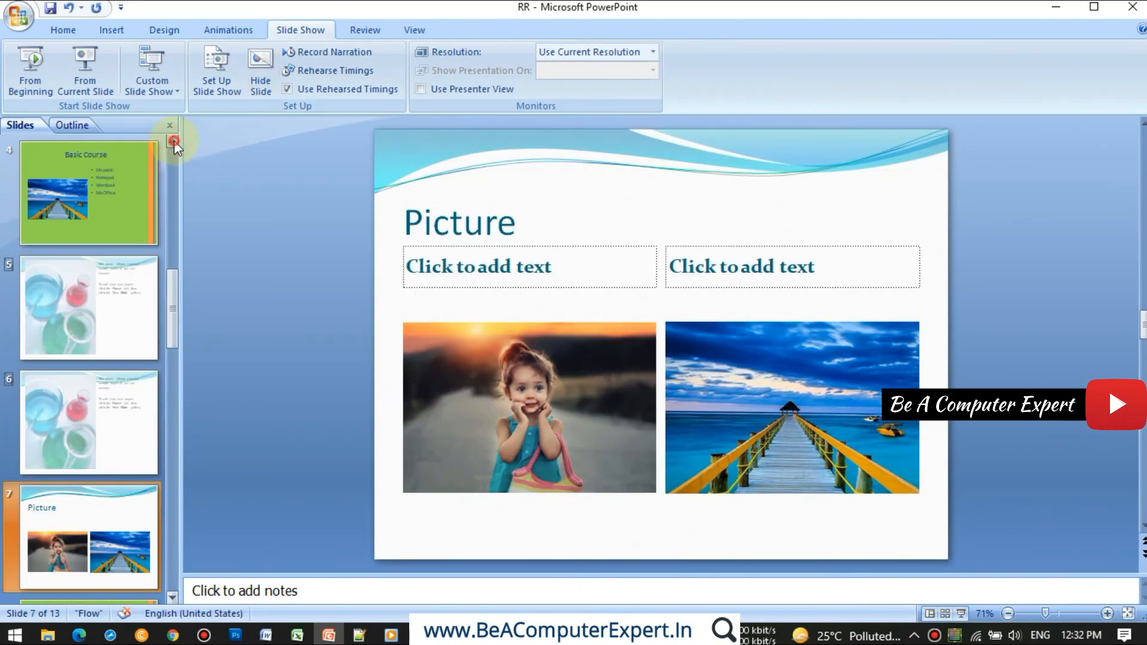
left_click(107, 288)
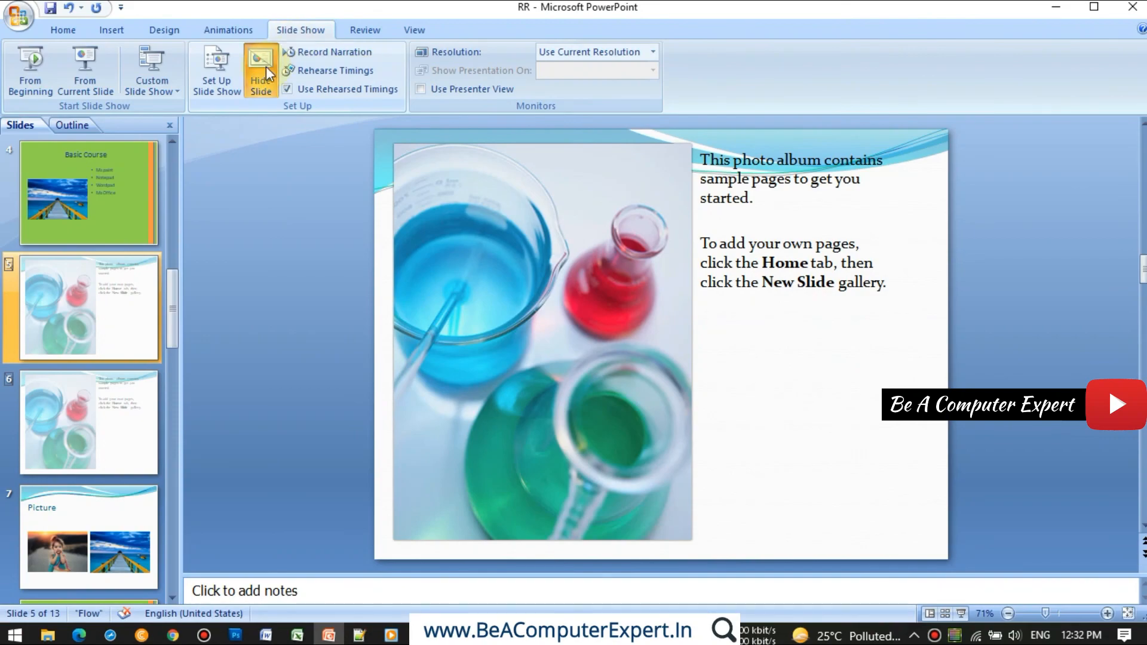
left_click(266, 66)
left_click(98, 395)
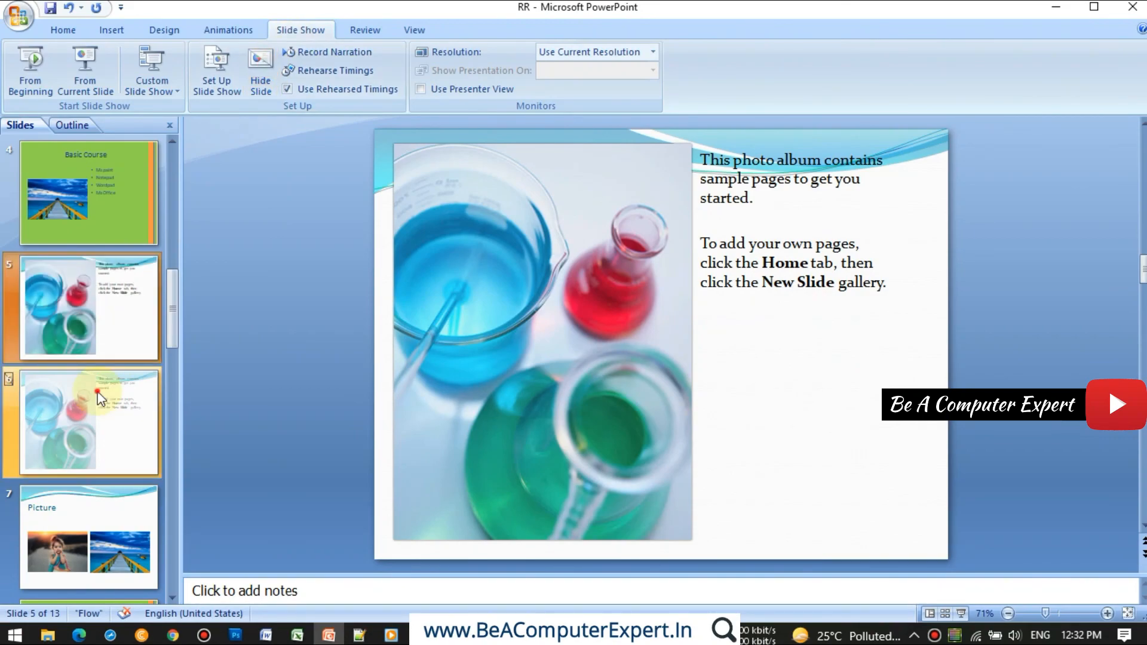
left_click(264, 76)
scroll(174, 176, "up", 3)
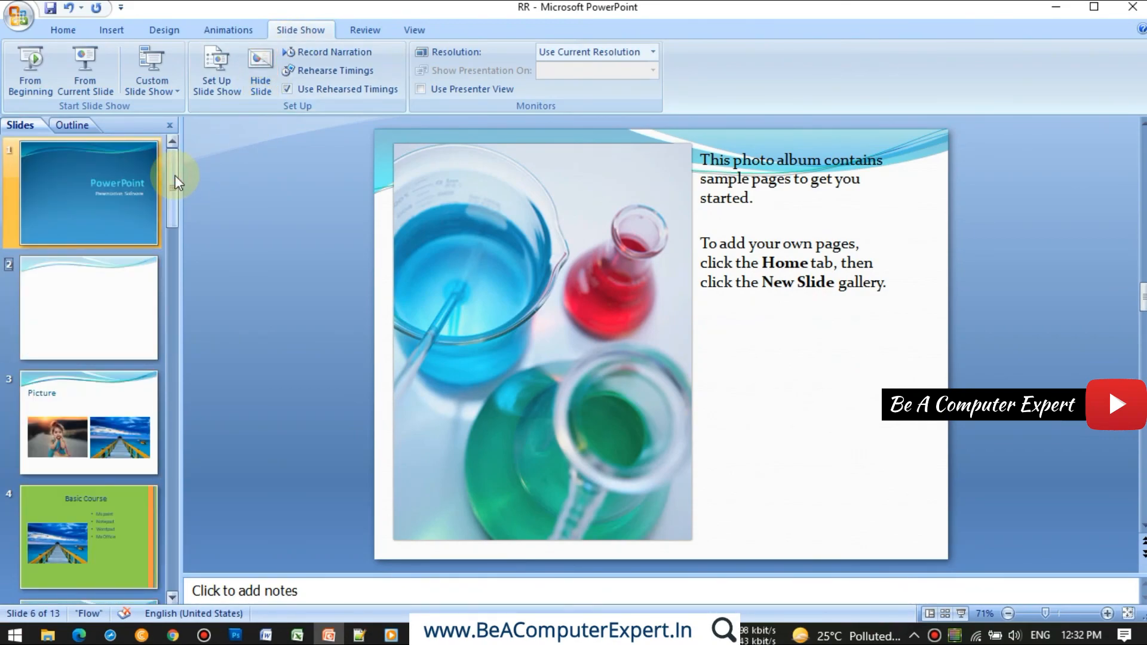
Step: Unhide the blank slide 2 so that it is included in the slide show
left_click(103, 286)
left_click(258, 91)
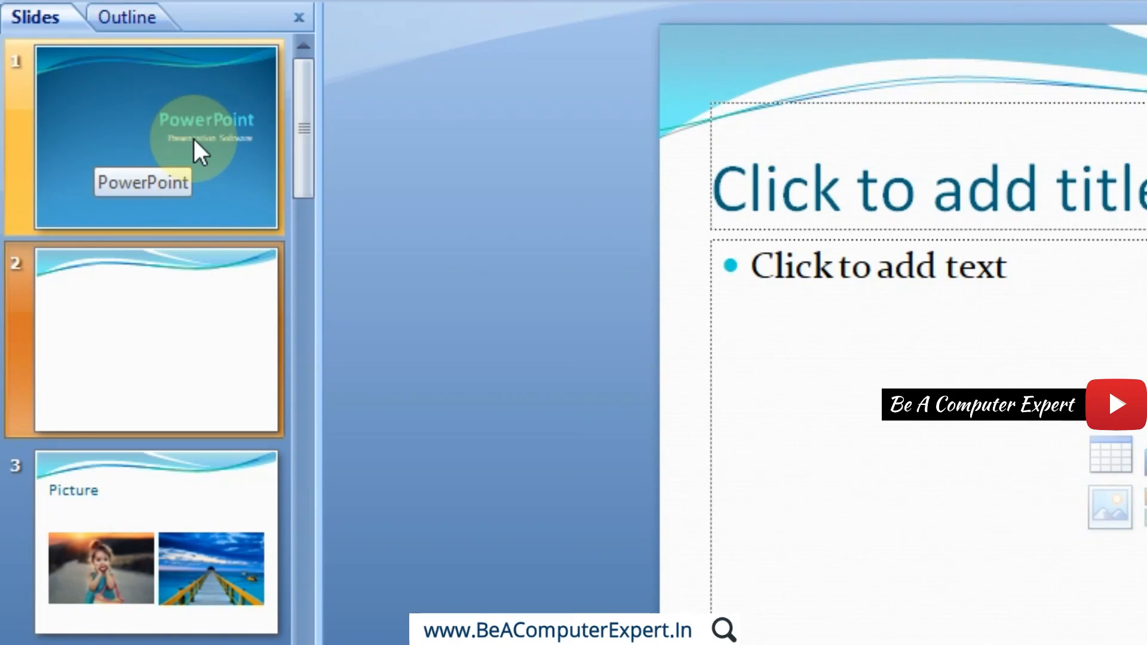
right_click(194, 140)
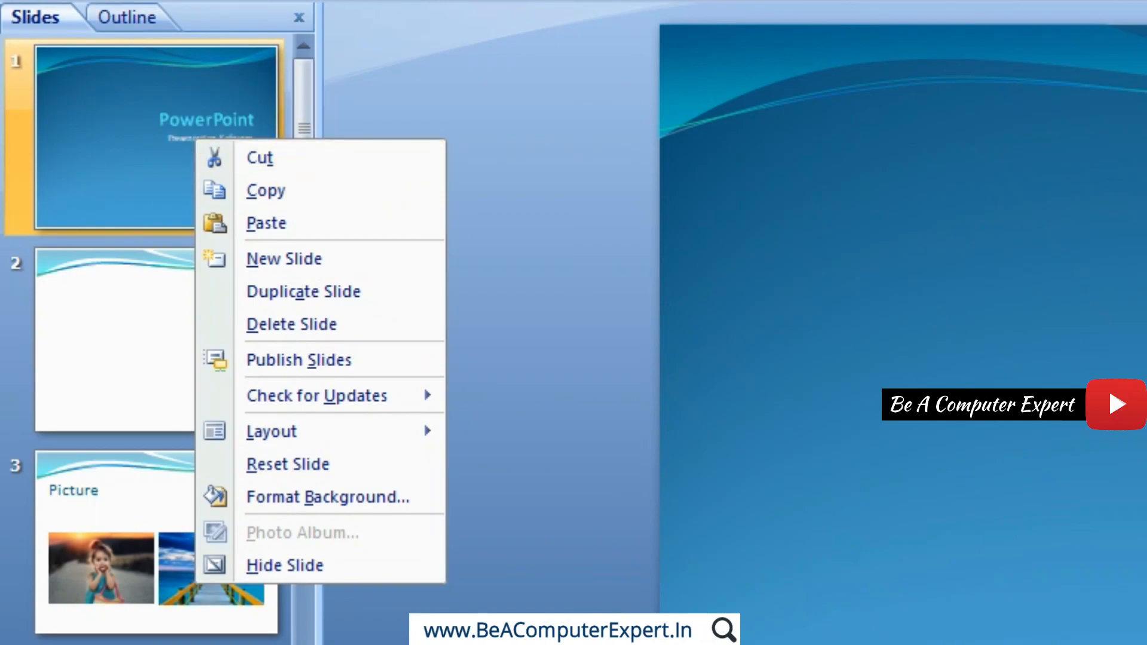
left_click(97, 10)
left_click(95, 10)
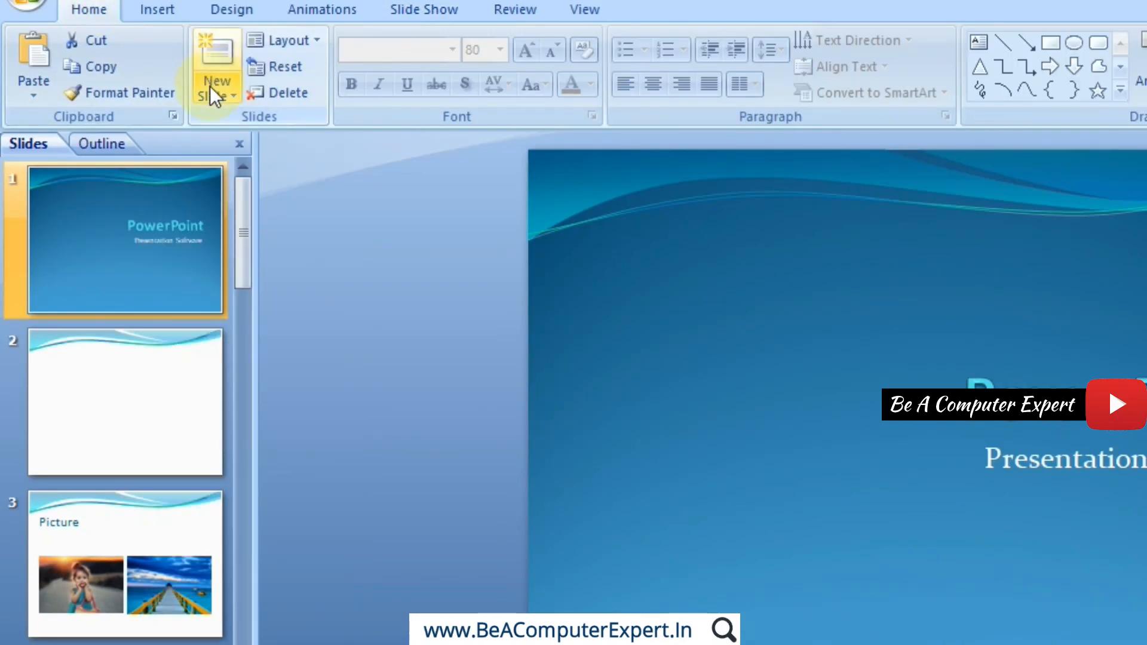
left_click(157, 227)
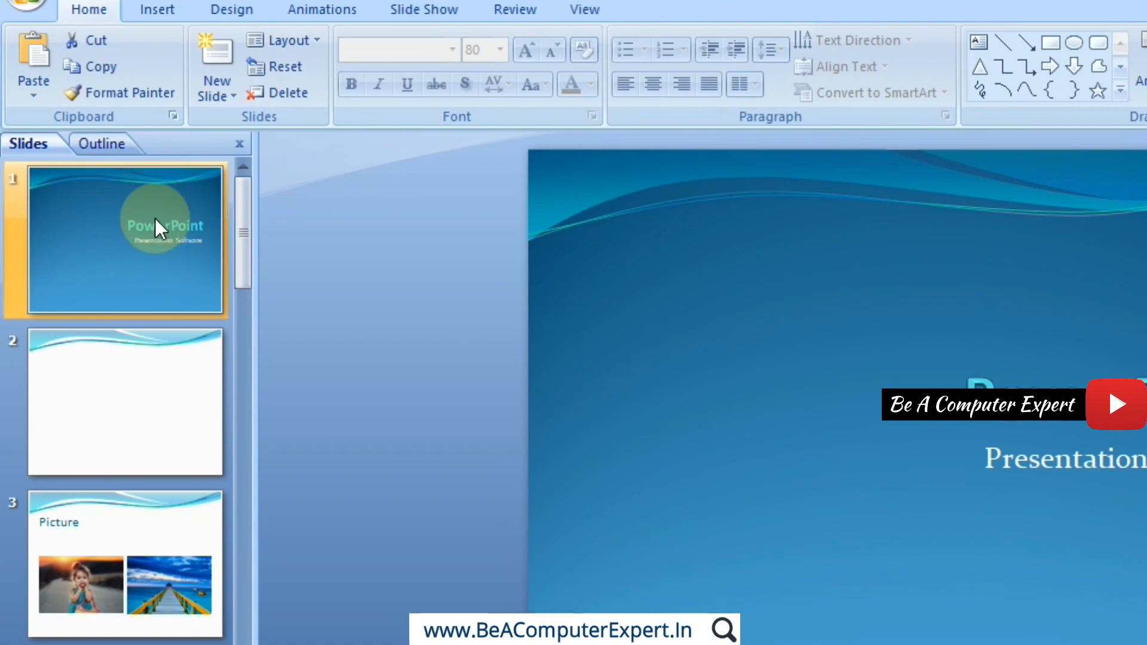
right_click(154, 218)
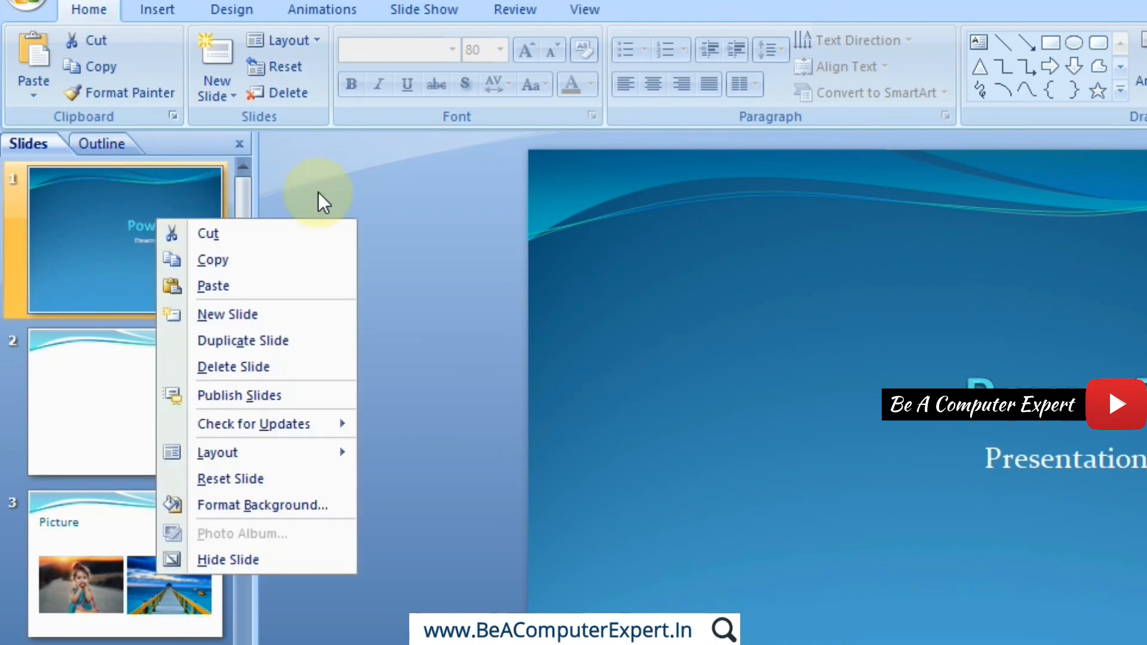
left_click(370, 202)
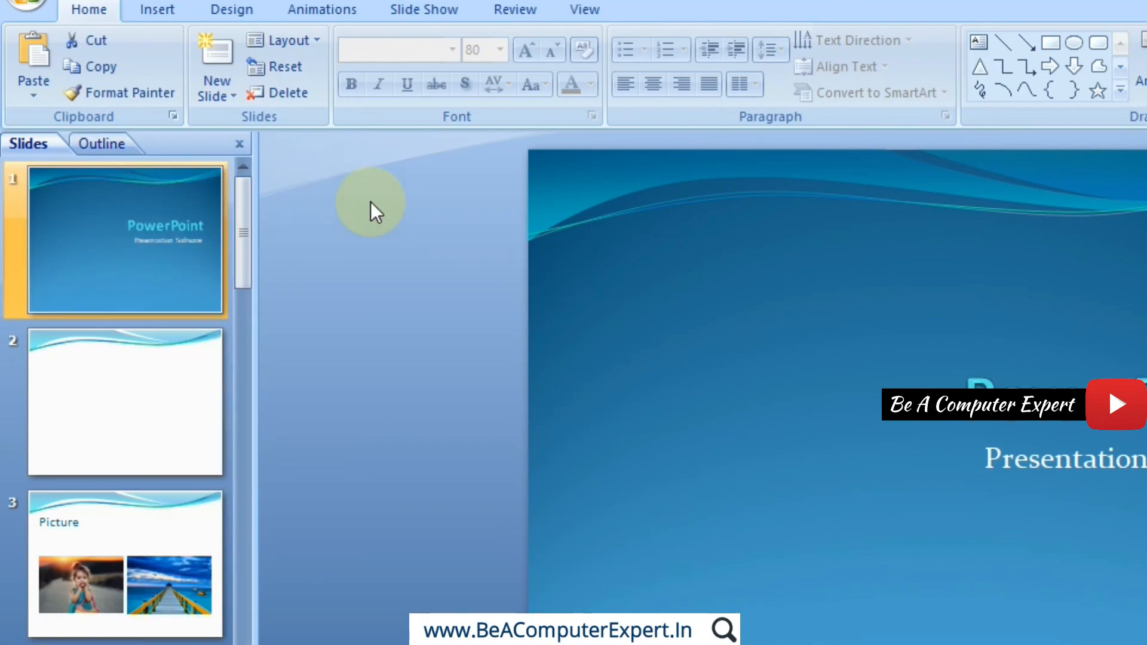